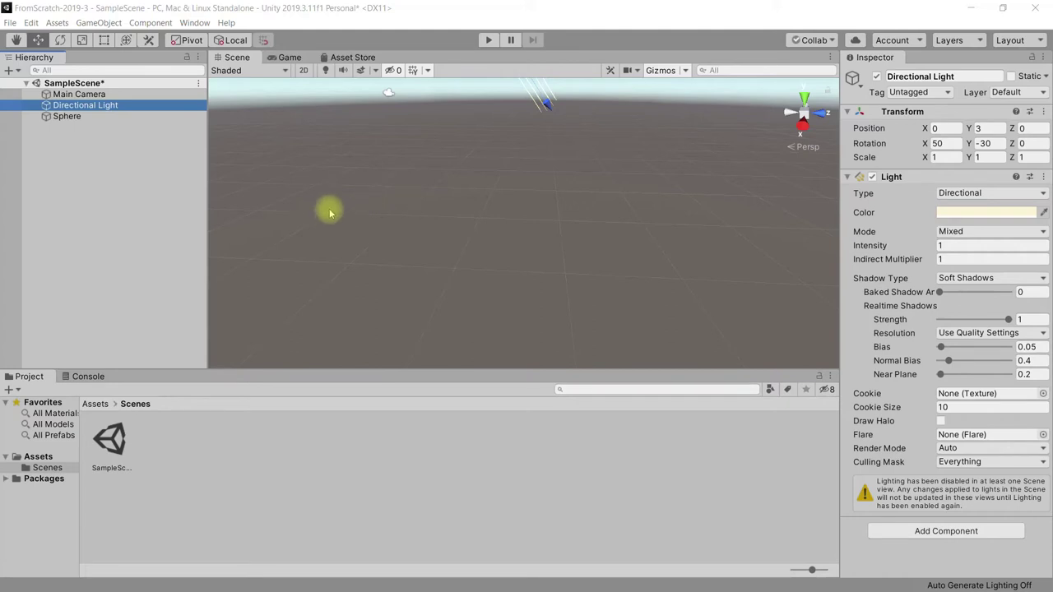
Review the Directional Light and Main Camera settings, then return to the Sphere's components.
{"action": "left_click", "coordinate": [96, 116]}
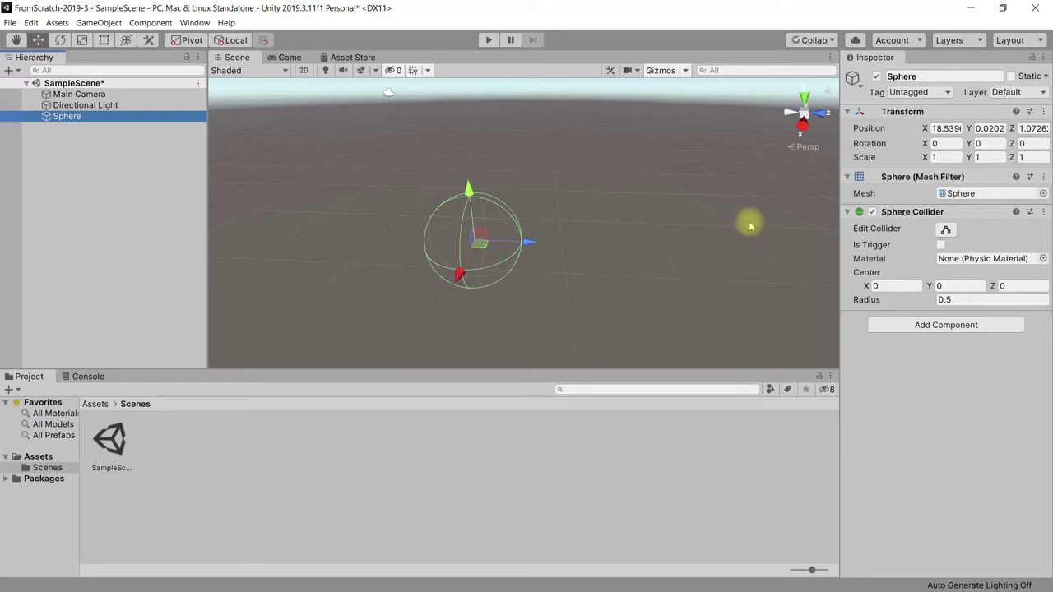
{"action": "left_click", "coordinate": [97, 106]}
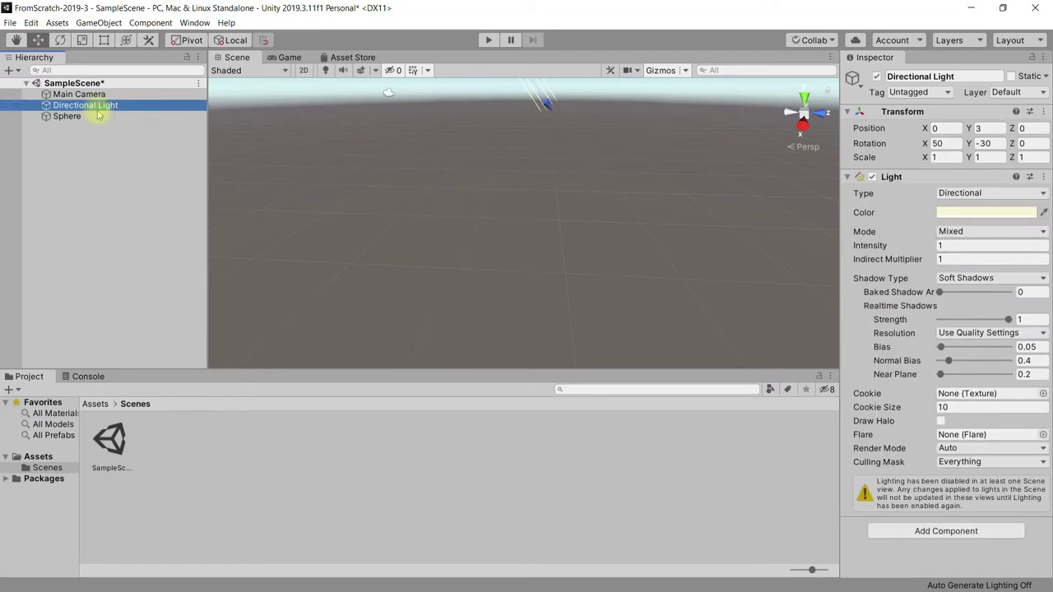
{"action": "key", "text": "Up"}
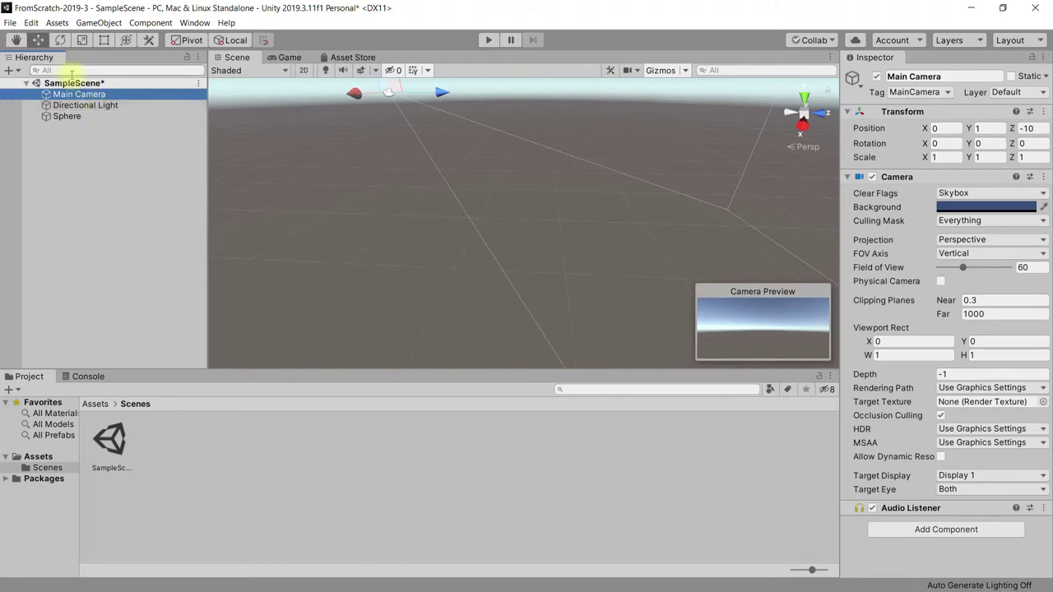
{"action": "key", "text": "Down"}
{"action": "key", "text": "Down"}
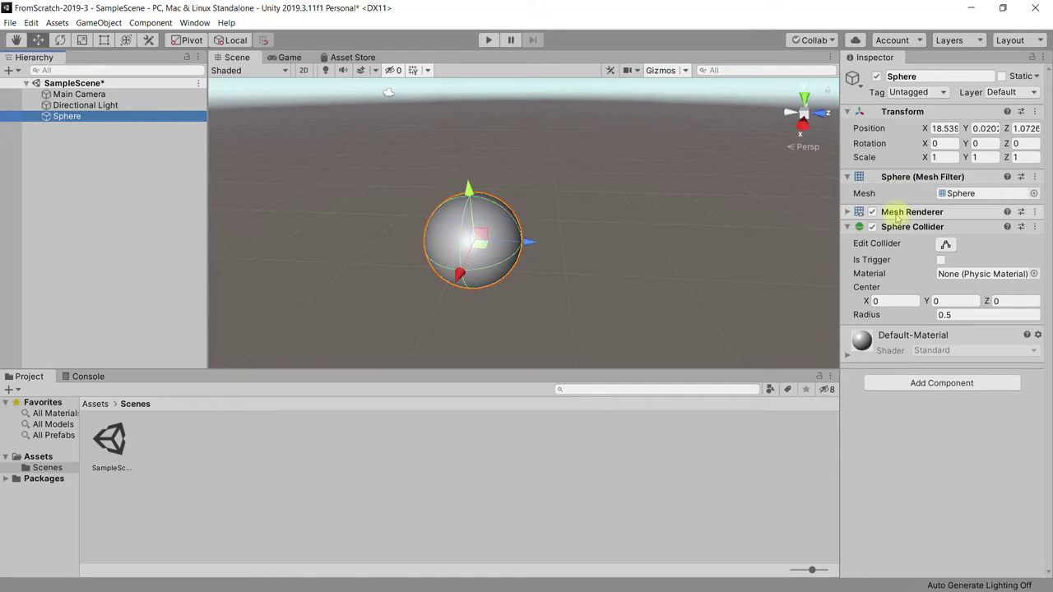
Switch the Sphere object's Mesh Filter mesh to Cube and reselect the object.
{"action": "left_click", "coordinate": [1033, 193]}
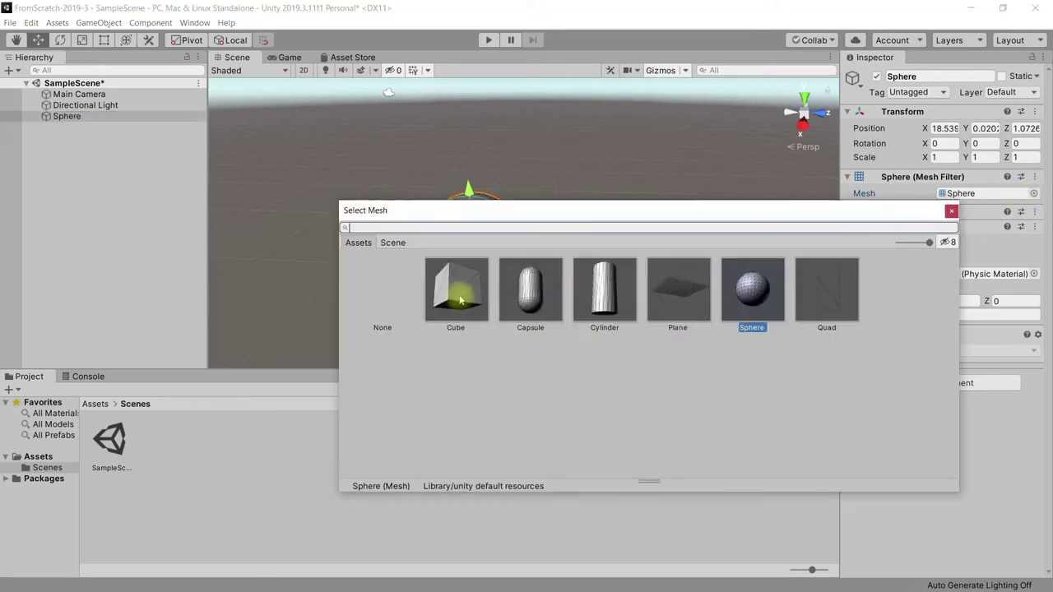
{"action": "left_click_drag", "start_coordinate": [469, 211], "coordinate": [490, 288]}
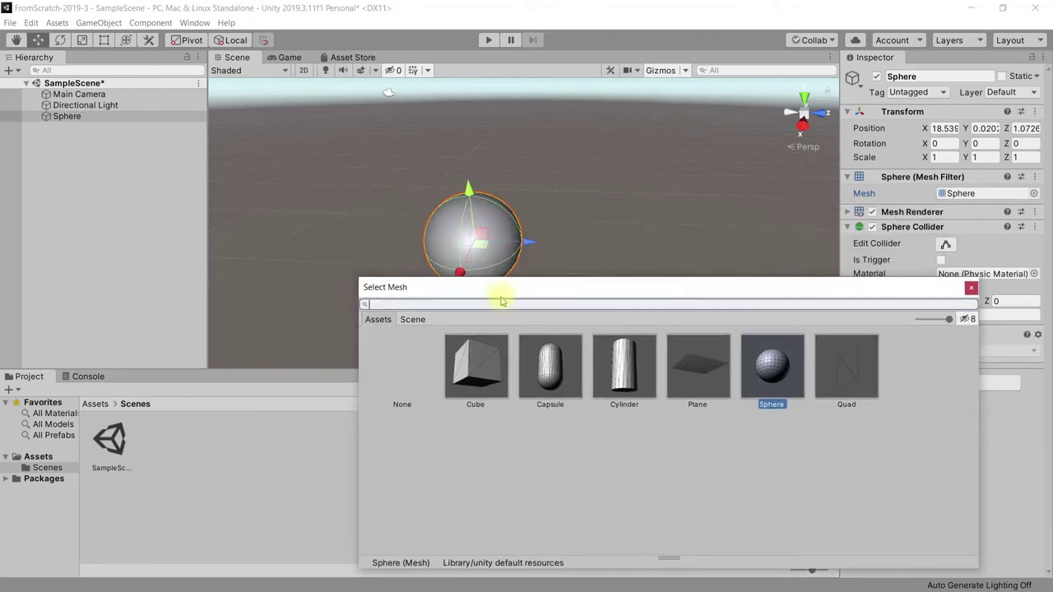
{"action": "left_click", "coordinate": [474, 381]}
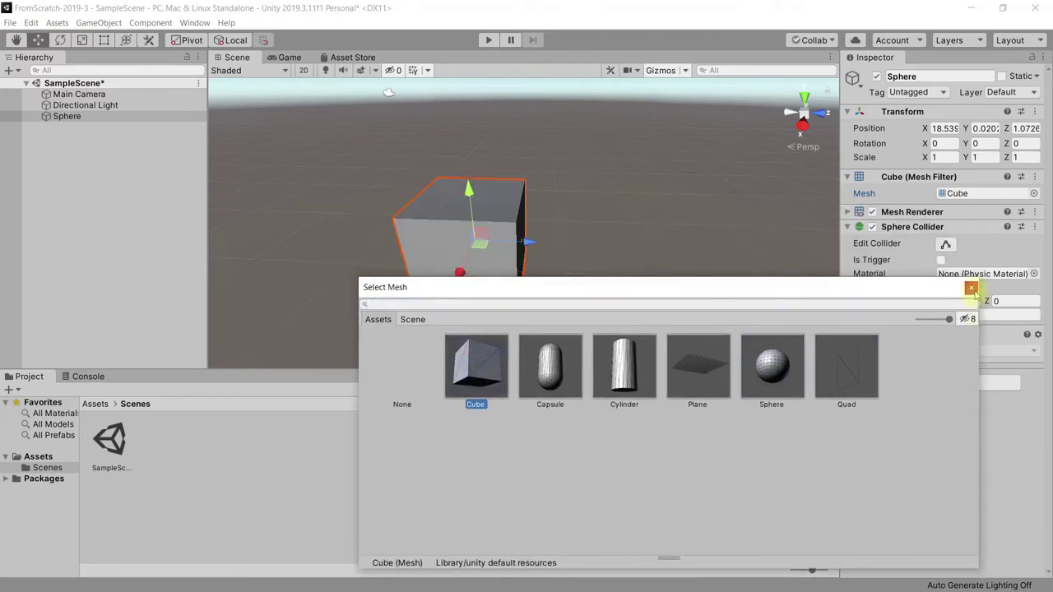
{"action": "left_click", "coordinate": [970, 287]}
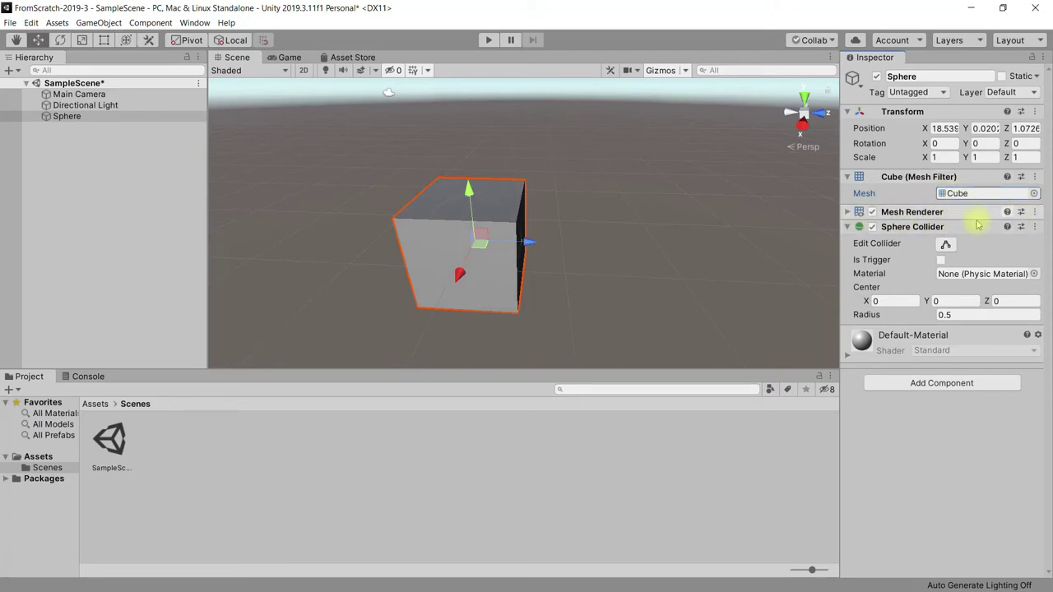
{"action": "left_click", "coordinate": [471, 257]}
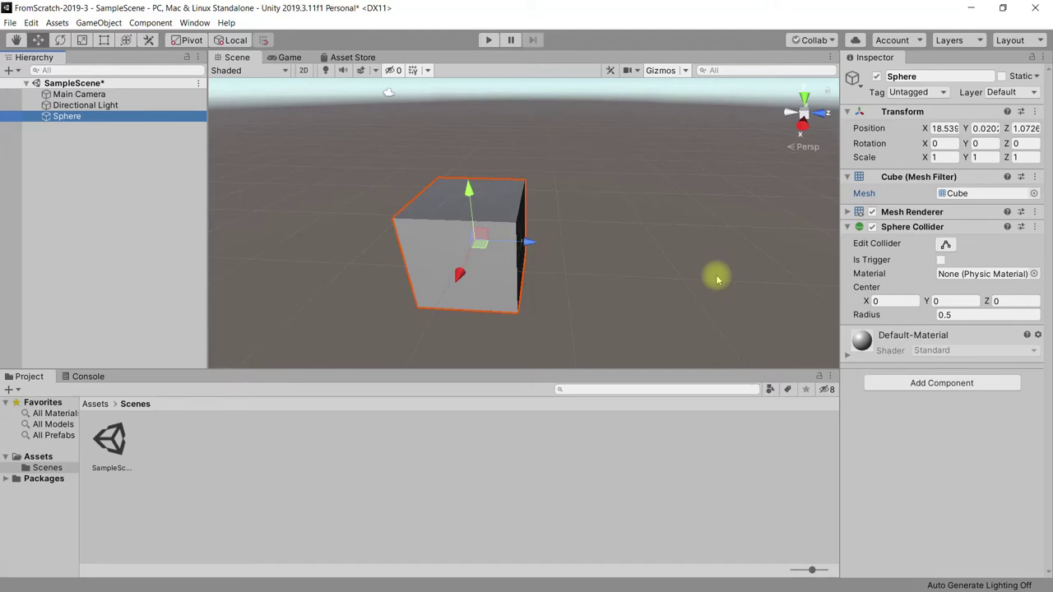
Delete the Sphere object and save the scene with Ctrl+S.
{"action": "key", "text": "Delete"}
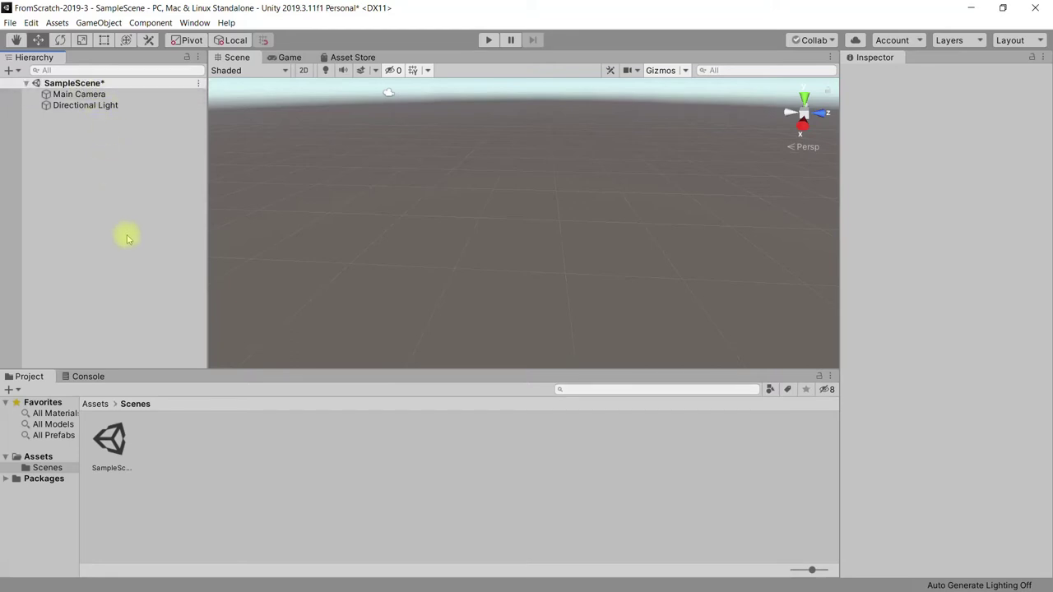
{"action": "key", "text": "ctrl+s"}
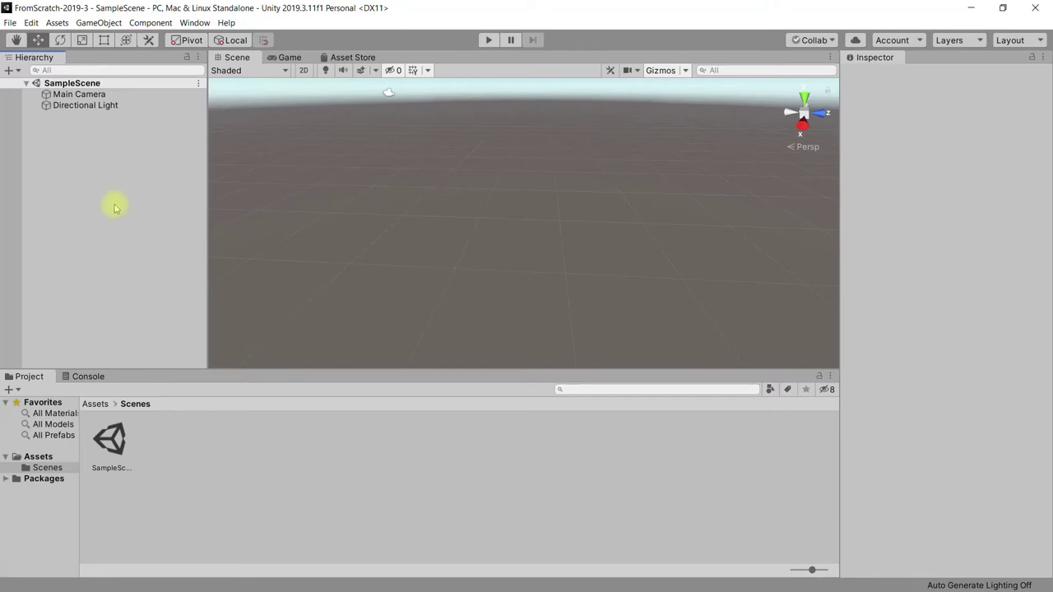
{"action": "right_click", "coordinate": [105, 171]}
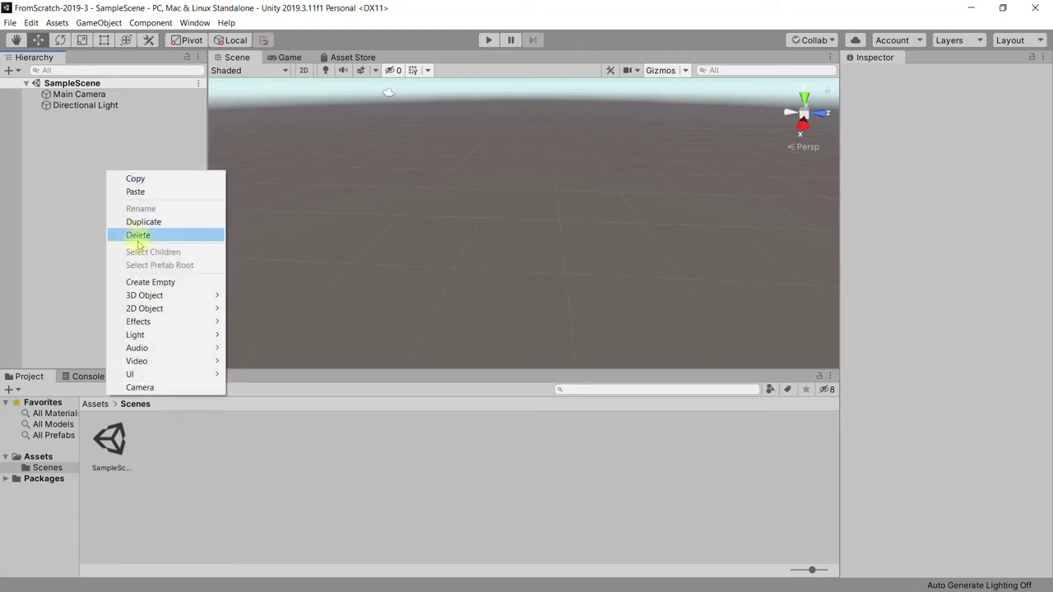
Add a 3D Object > Cube to the scene from the Hierarchy.
{"action": "mouse_move", "coordinate": [152, 298]}
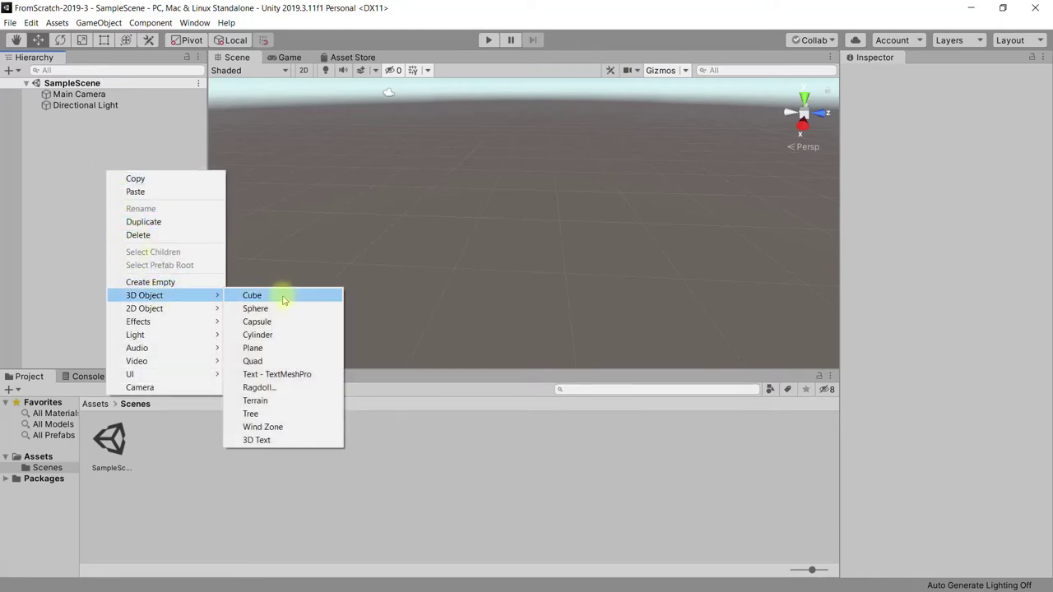
{"action": "left_click", "coordinate": [273, 295]}
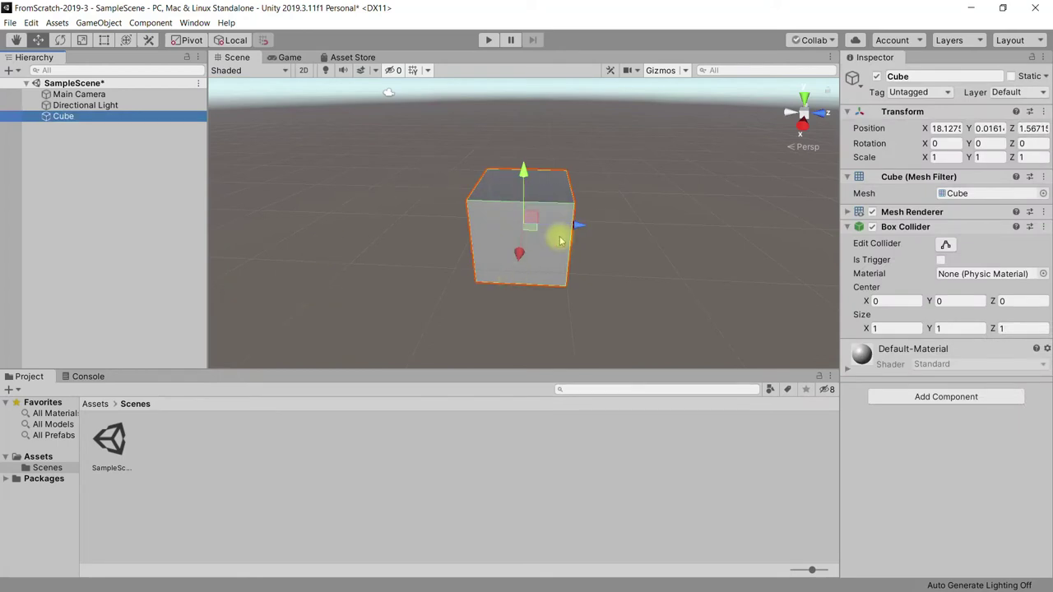
{"action": "left_click", "coordinate": [847, 369]}
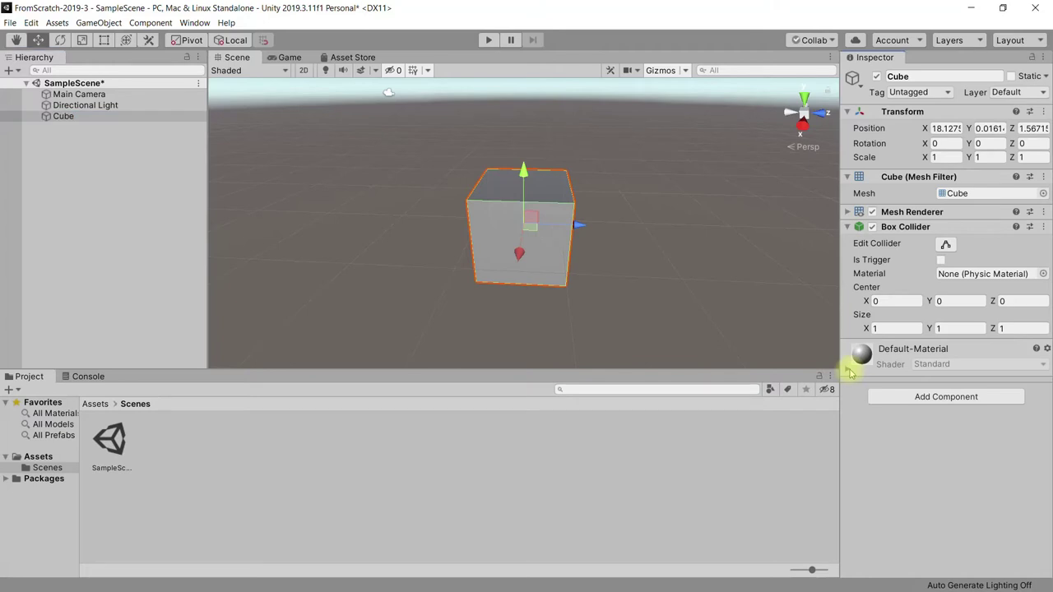
Expand the cube's Default-Material properties in the Inspector and try its base colour.
{"action": "left_click", "coordinate": [895, 352]}
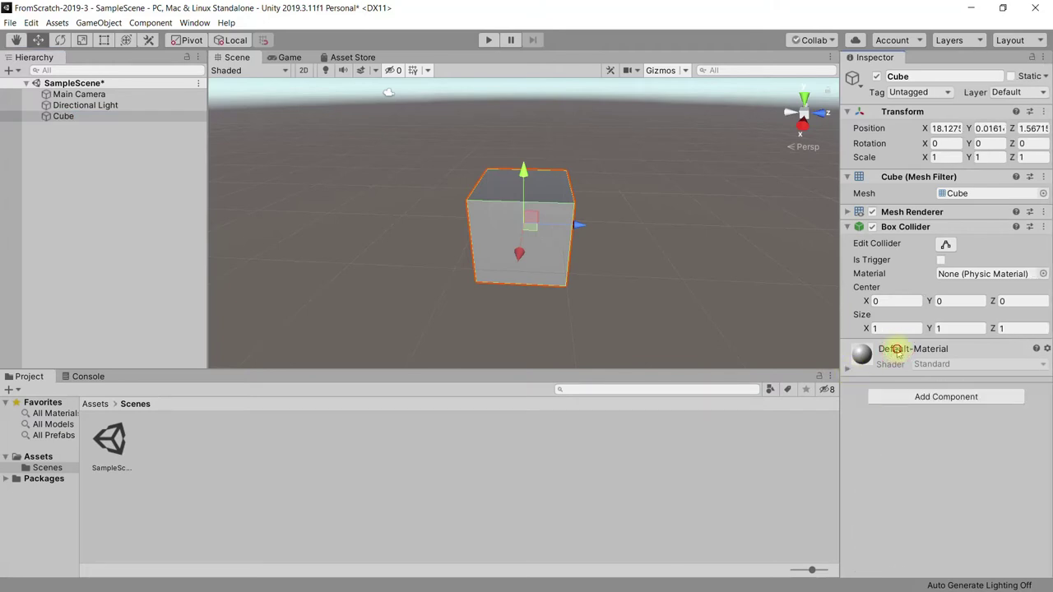
{"action": "left_click", "coordinate": [896, 352]}
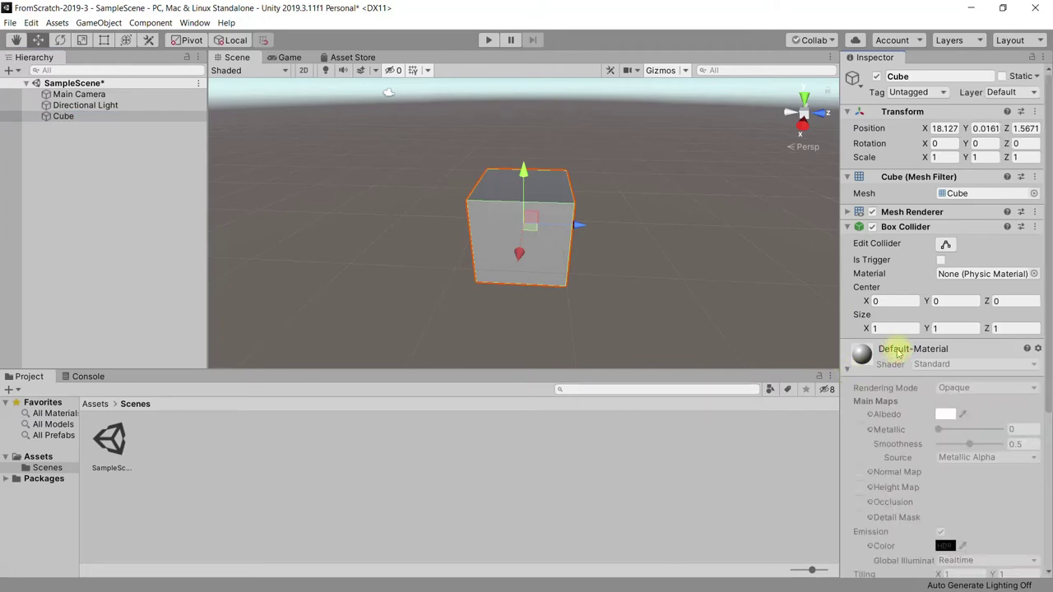
{"action": "left_click", "coordinate": [937, 414]}
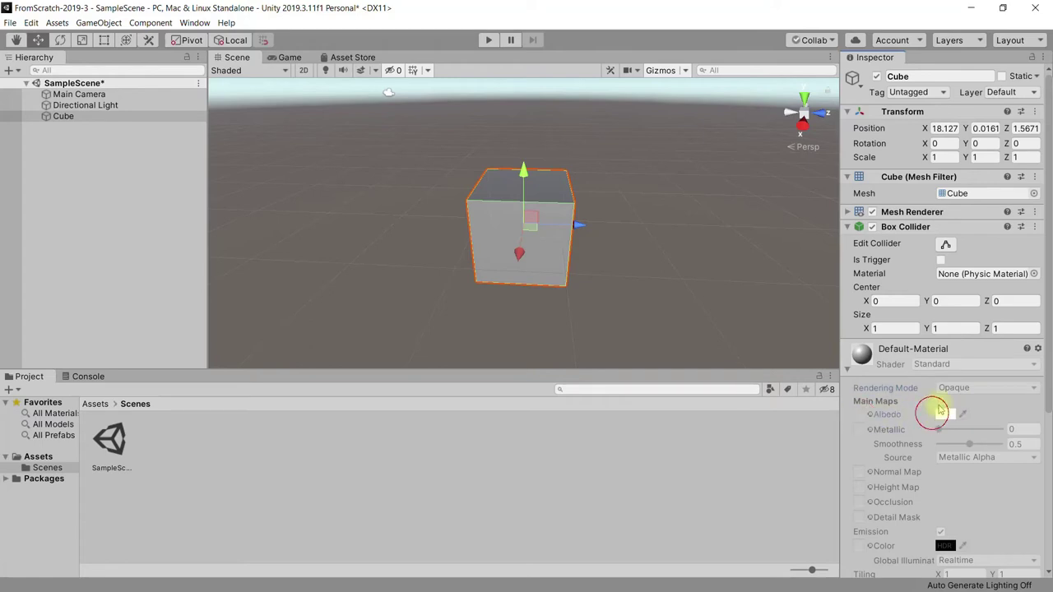
{"action": "left_click", "coordinate": [904, 349]}
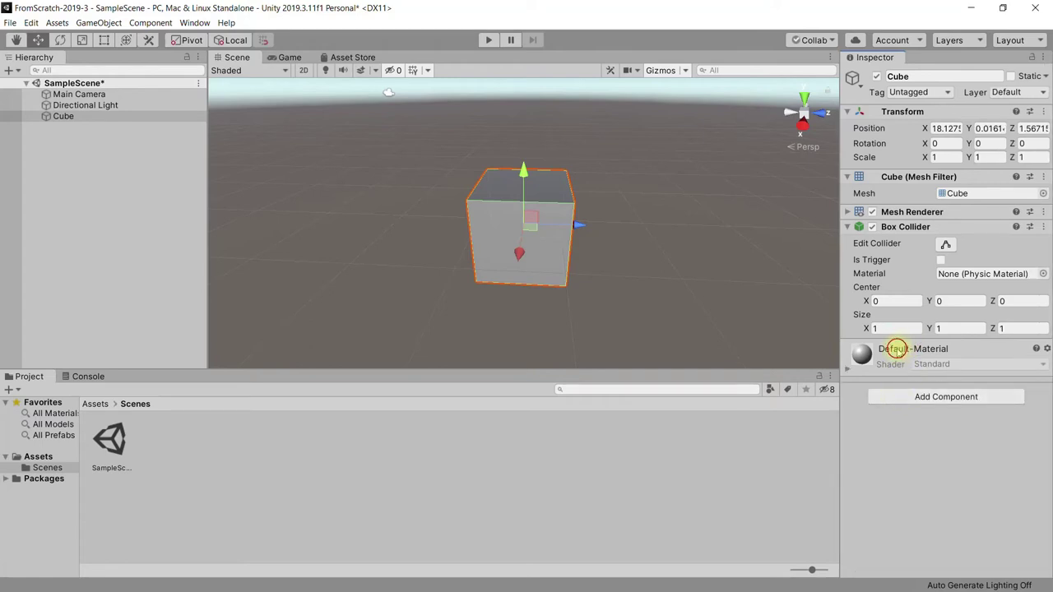
{"action": "left_click", "coordinate": [895, 348]}
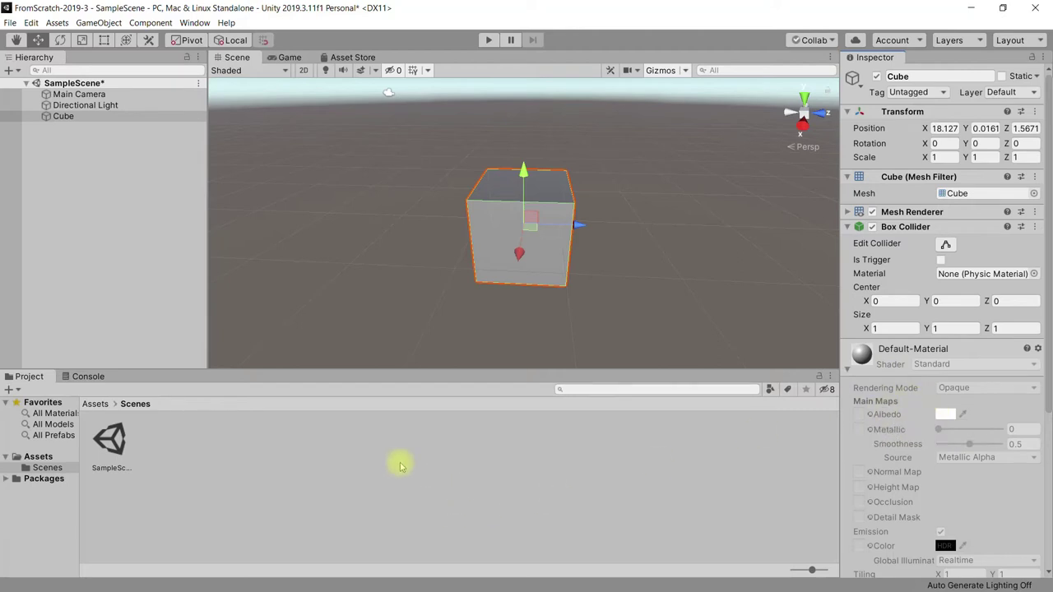
Orbit the Scene view around the cube and show the top-level Assets folder.
{"action": "mouse_move", "coordinate": [634, 265]}
{"action": "left_mouse_down", "text": "alt"}
{"action": "mouse_move", "coordinate": [598, 282]}
{"action": "mouse_move", "coordinate": [575, 257]}
{"action": "mouse_move", "coordinate": [611, 233]}
{"action": "mouse_move", "coordinate": [594, 247]}
{"action": "left_mouse_up", "text": "alt"}
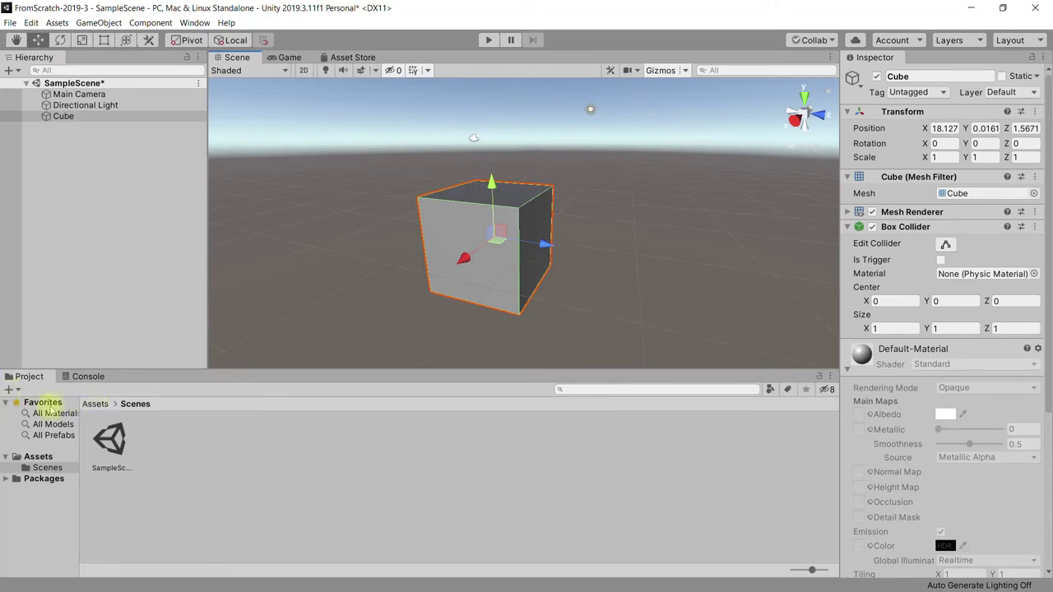
{"action": "left_click", "coordinate": [95, 405]}
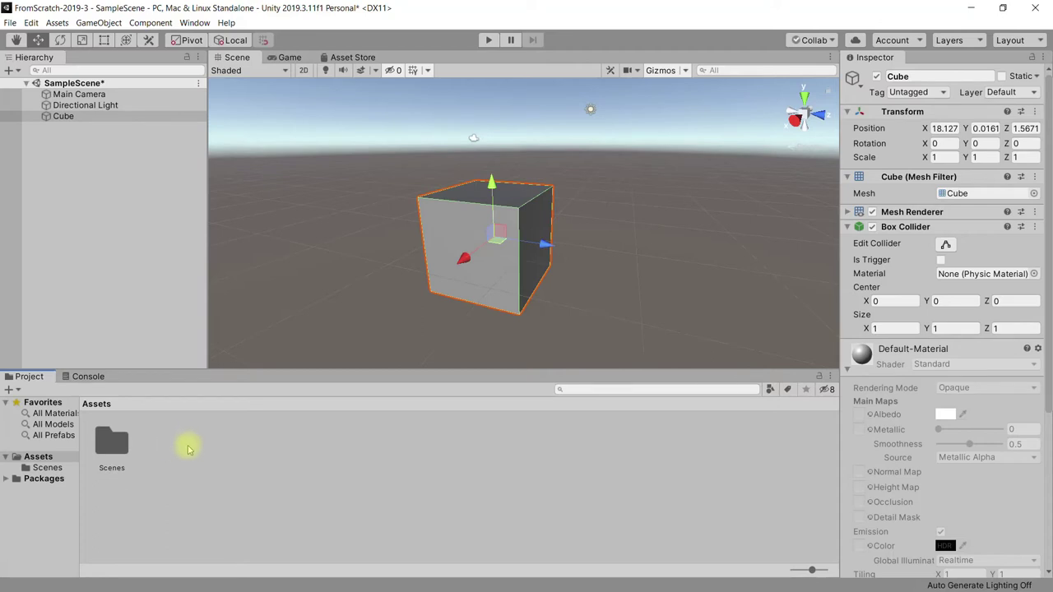
{"action": "right_click", "coordinate": [188, 449]}
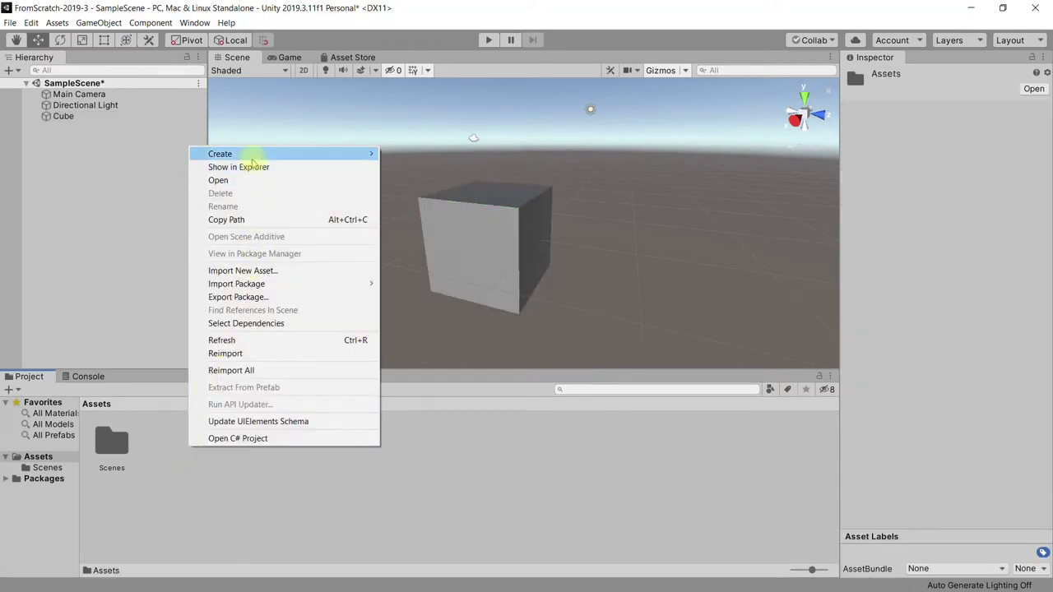
Create a folder named 'Materials' alongside Scenes in Assets.
{"action": "mouse_move", "coordinate": [254, 156]}
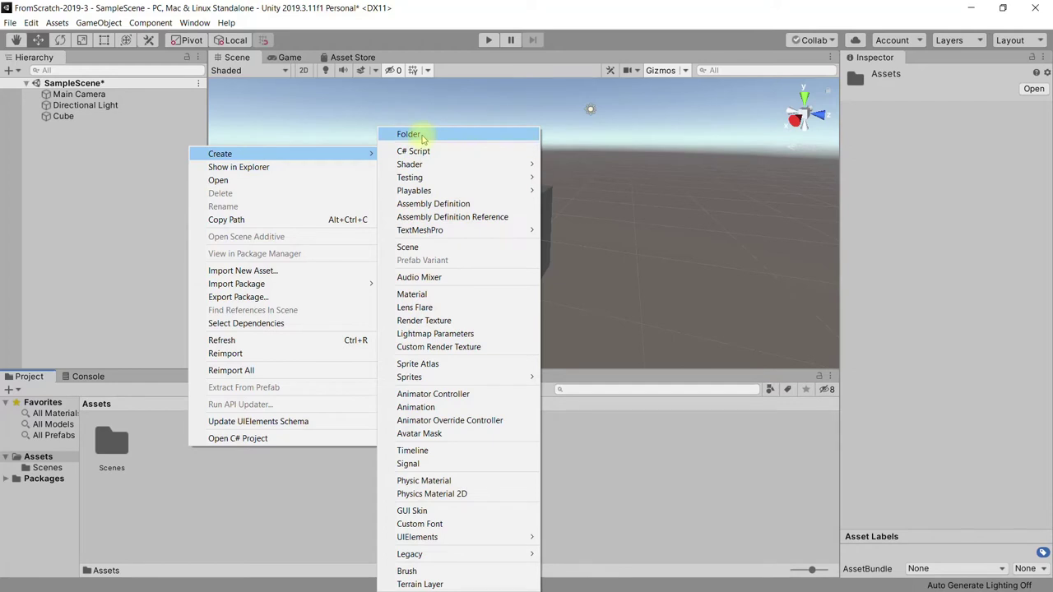
{"action": "left_click", "coordinate": [421, 137]}
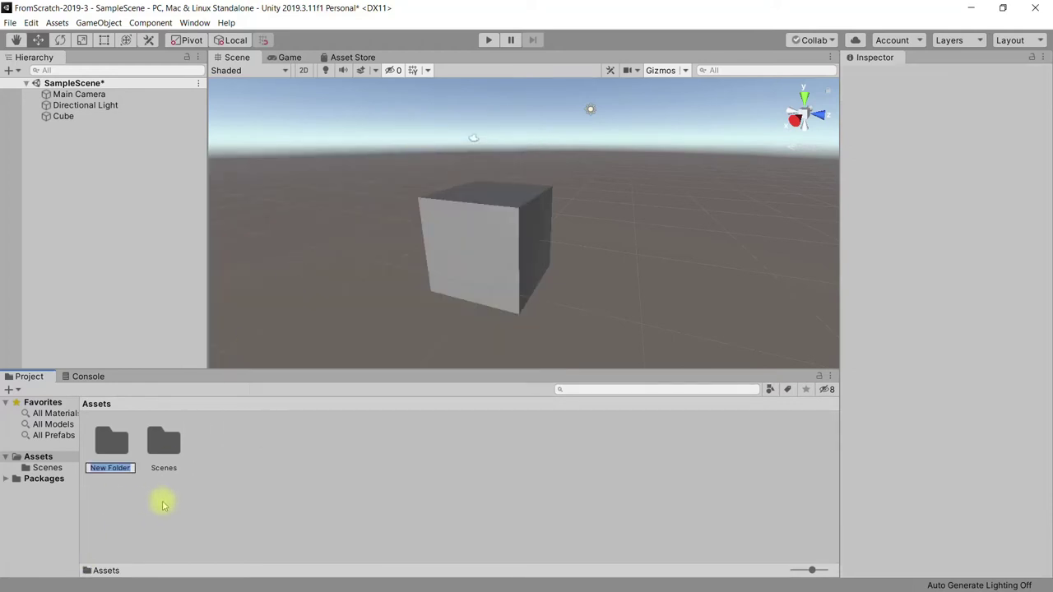
{"action": "type", "text": "M"}
{"action": "type", "text": "aterials"}
{"action": "key", "text": "Return"}
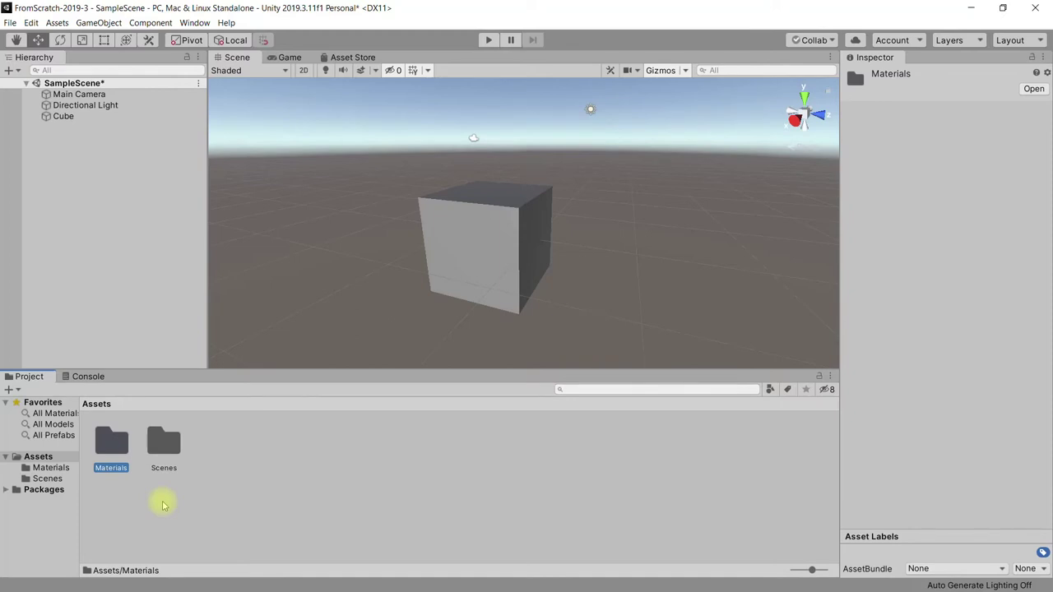
Inside the Materials folder, create a Standard material named 'BlueColor'.
{"action": "double_click", "coordinate": [112, 441]}
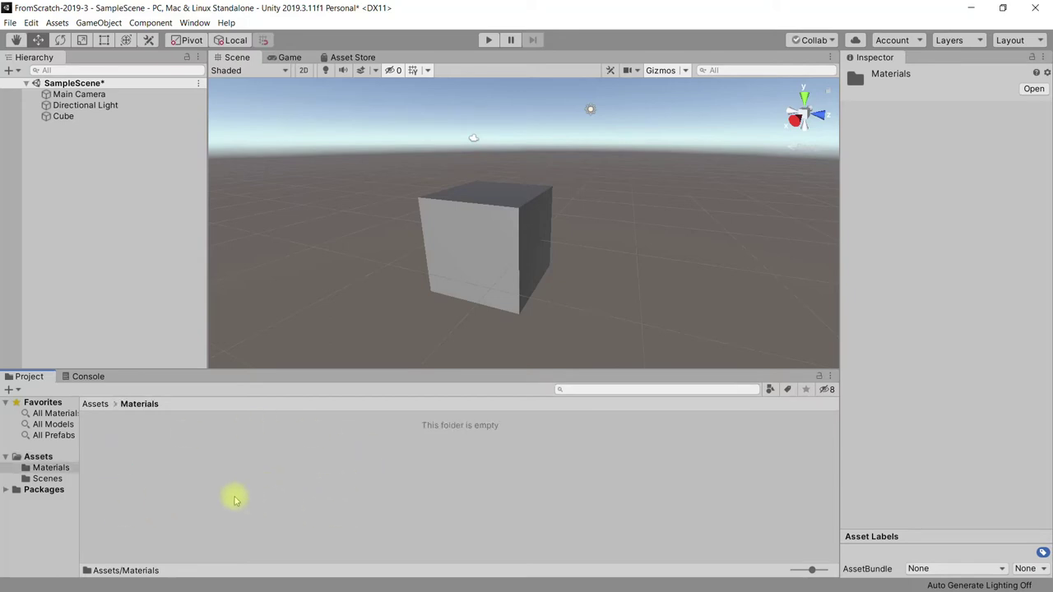
{"action": "right_click", "coordinate": [166, 473]}
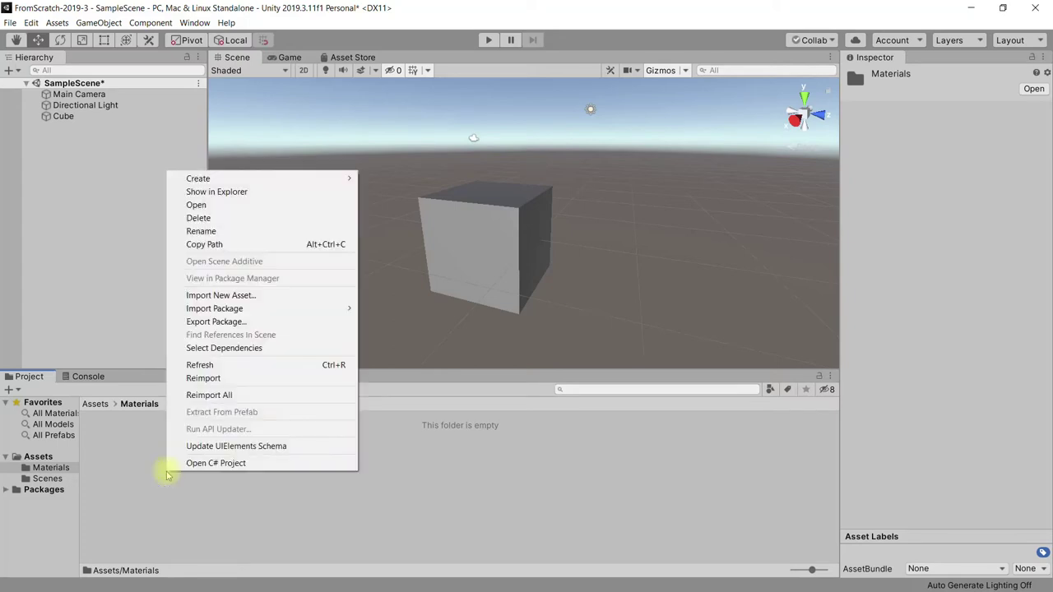
{"action": "mouse_move", "coordinate": [212, 183]}
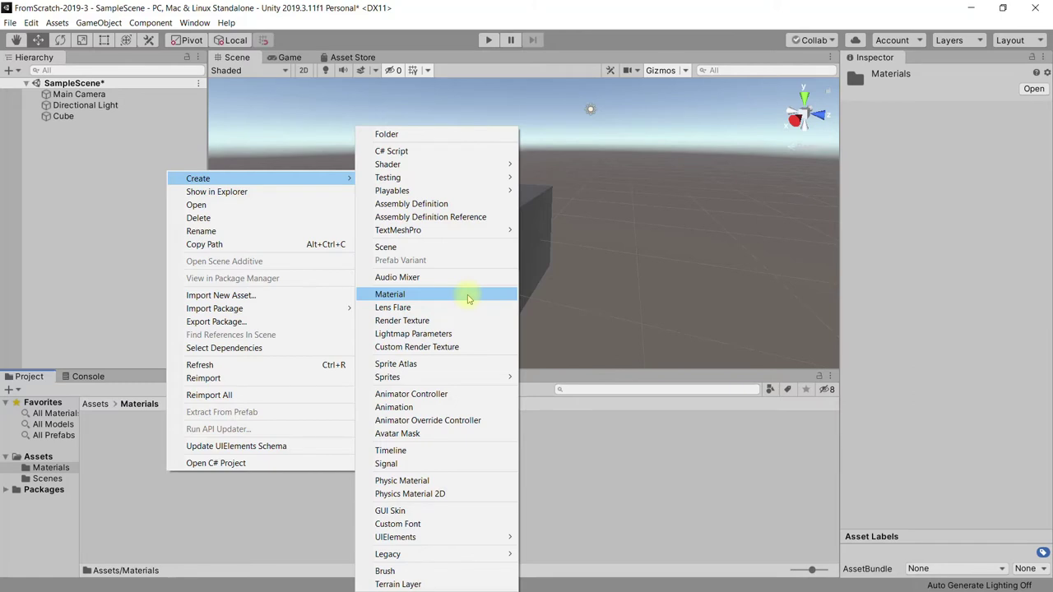
{"action": "left_click", "coordinate": [467, 296]}
{"action": "type", "text": "BlueColor"}
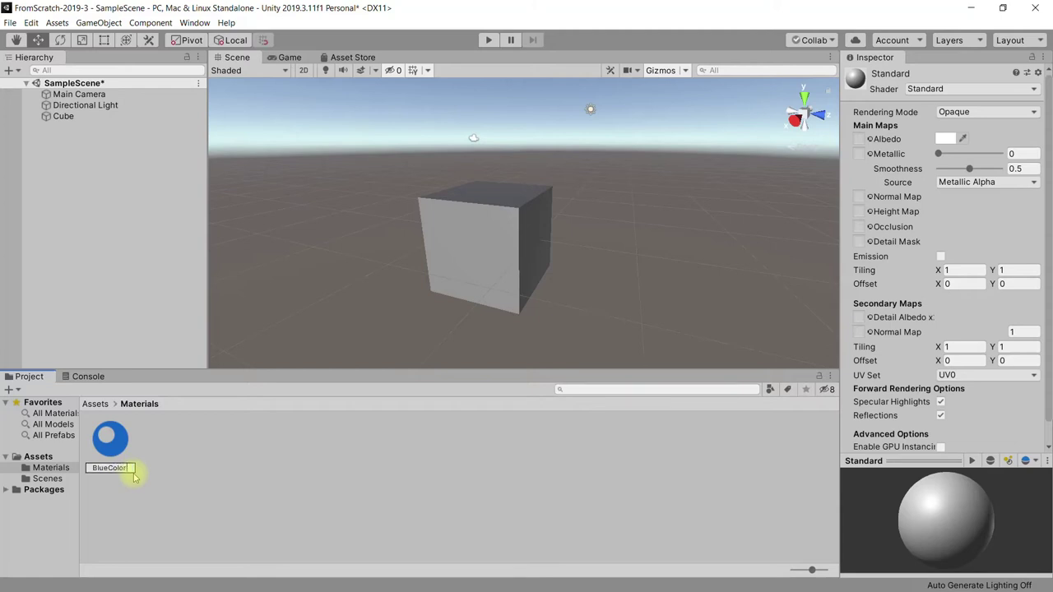
{"action": "key", "text": "Return"}
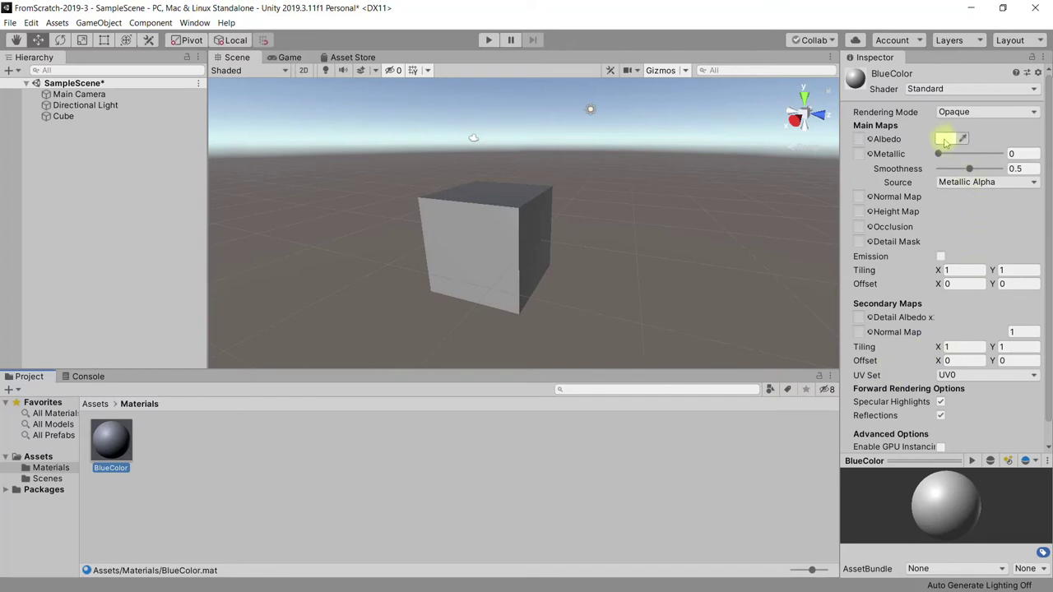
Set BlueColor's Albedo to bright blue 0420FF and enlarge the material preview.
{"action": "left_click", "coordinate": [945, 141]}
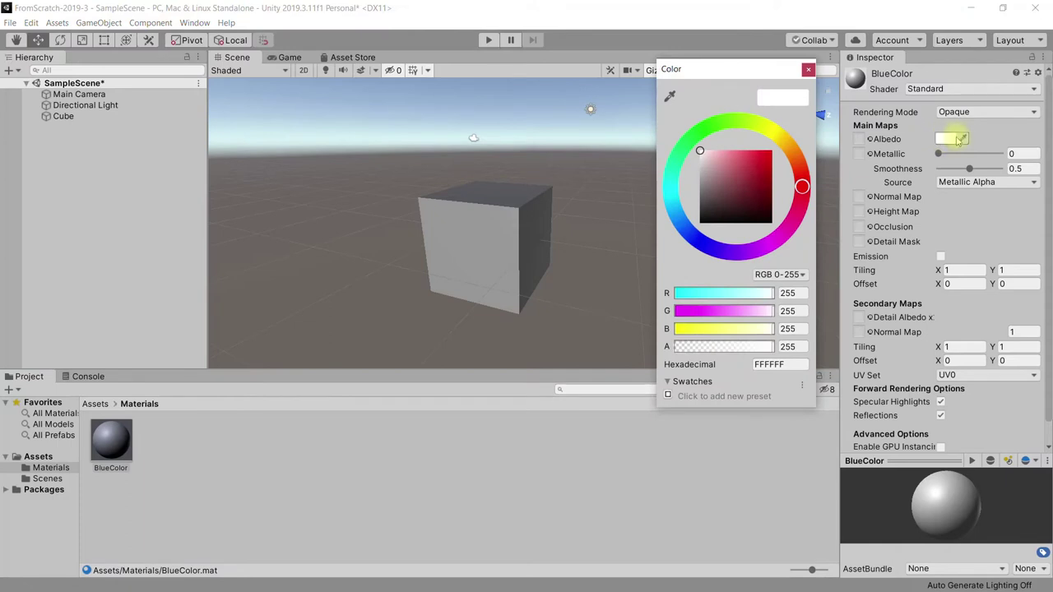
{"action": "left_click", "coordinate": [696, 244]}
{"action": "left_click", "coordinate": [771, 155]}
{"action": "left_click_drag", "start_coordinate": [772, 155], "coordinate": [772, 150]}
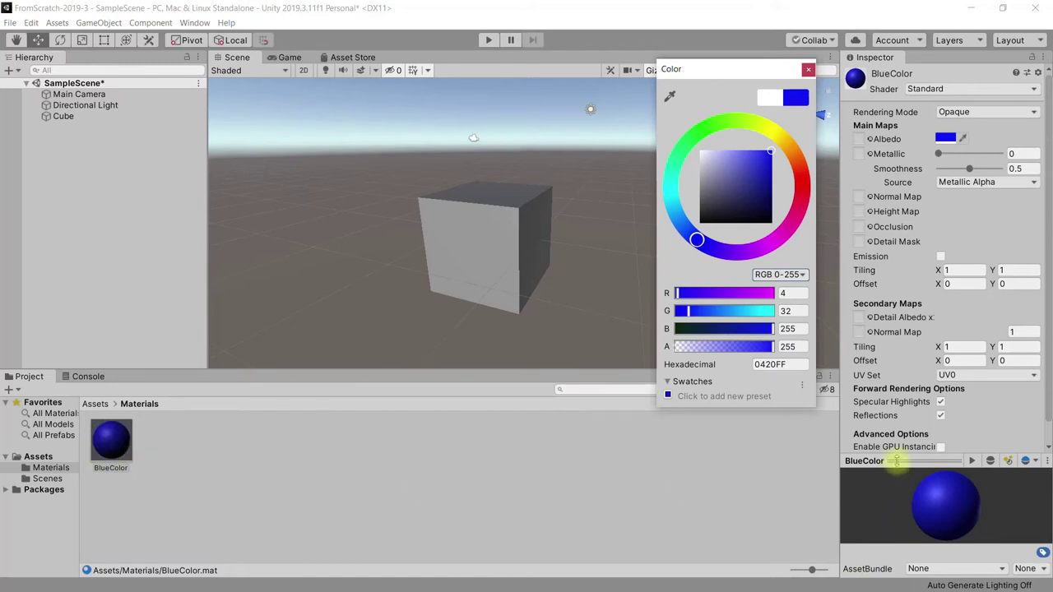
{"action": "left_click_drag", "start_coordinate": [896, 461], "coordinate": [895, 363]}
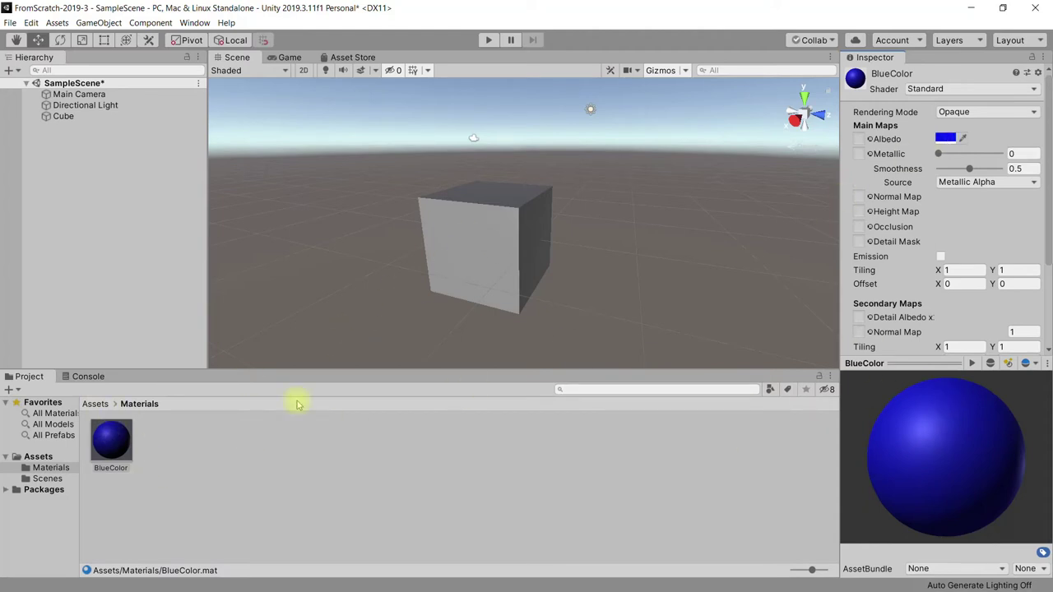
Apply BlueColor to the cube and add a Sphere moved to its right.
{"action": "mouse_move", "coordinate": [116, 442]}
{"action": "left_mouse_down"}
{"action": "mouse_move", "coordinate": [405, 305]}
{"action": "mouse_move", "coordinate": [470, 247]}
{"action": "left_mouse_up"}
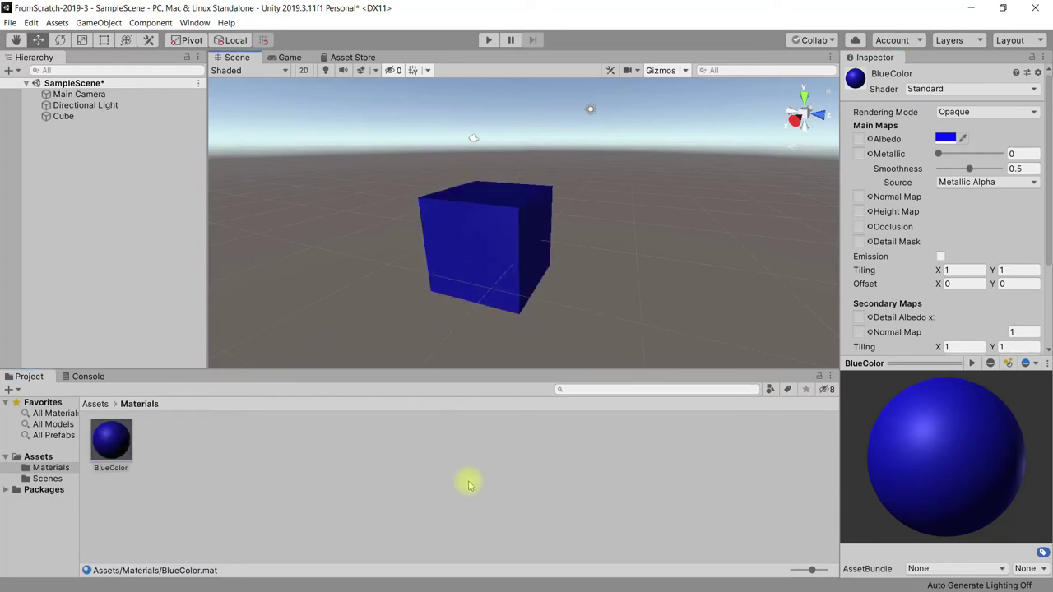
{"action": "right_click", "coordinate": [52, 203]}
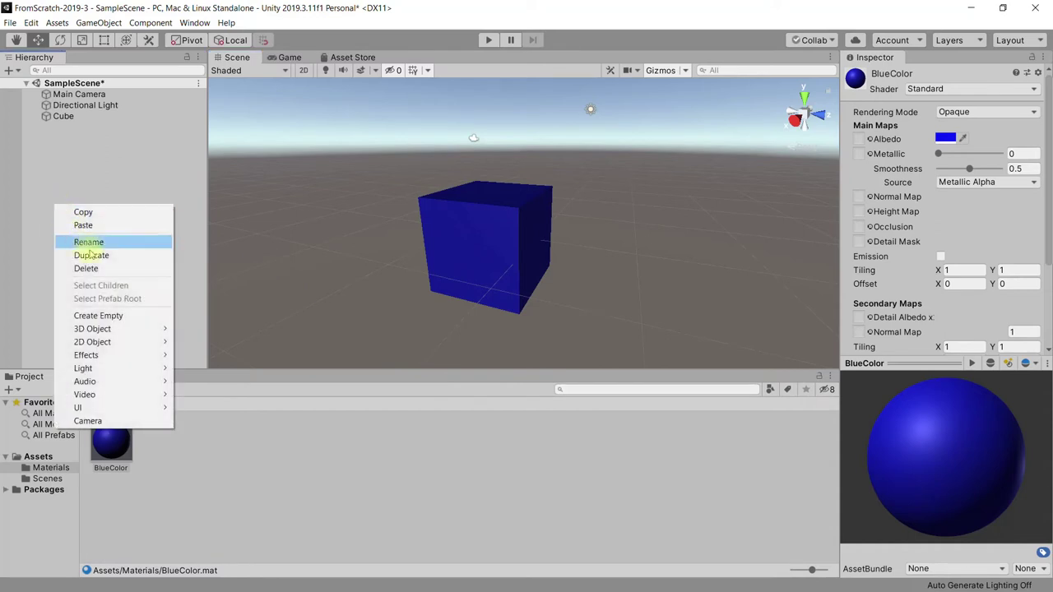
{"action": "mouse_move", "coordinate": [123, 328]}
{"action": "left_click", "coordinate": [215, 344]}
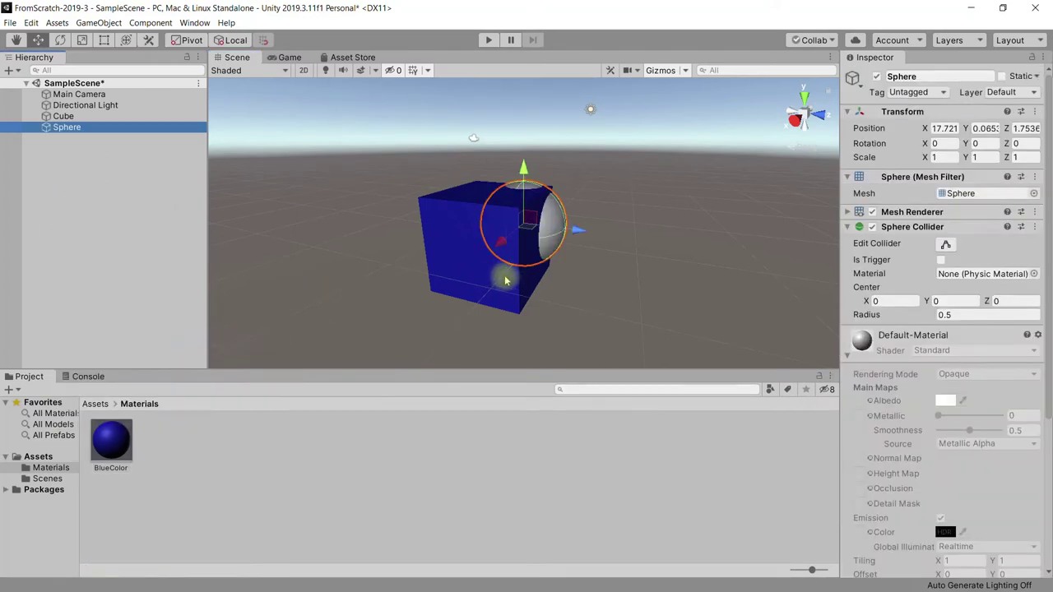
{"action": "left_click_drag", "start_coordinate": [580, 230], "coordinate": [768, 253]}
Create another new material in the Materials folder.
{"action": "left_click", "coordinate": [250, 450]}
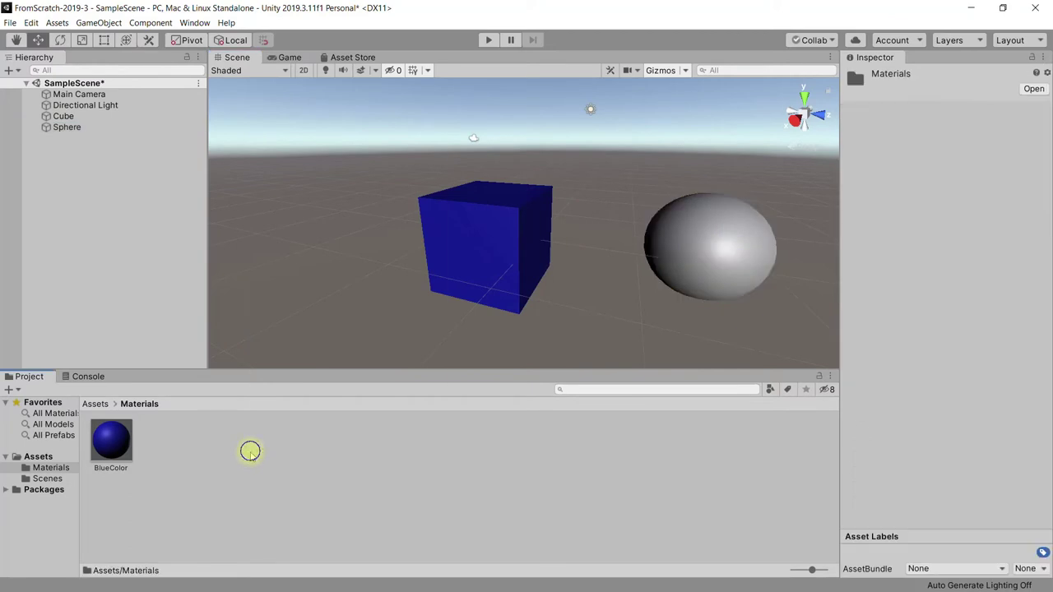
{"action": "right_click", "coordinate": [250, 450]}
{"action": "mouse_move", "coordinate": [279, 158]}
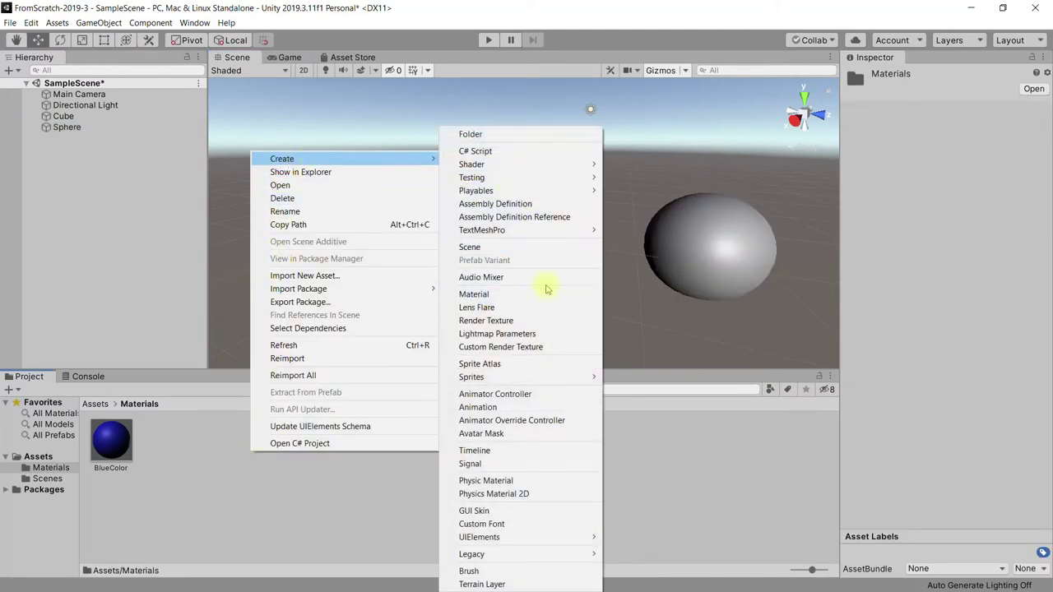
{"action": "left_click", "coordinate": [545, 294]}
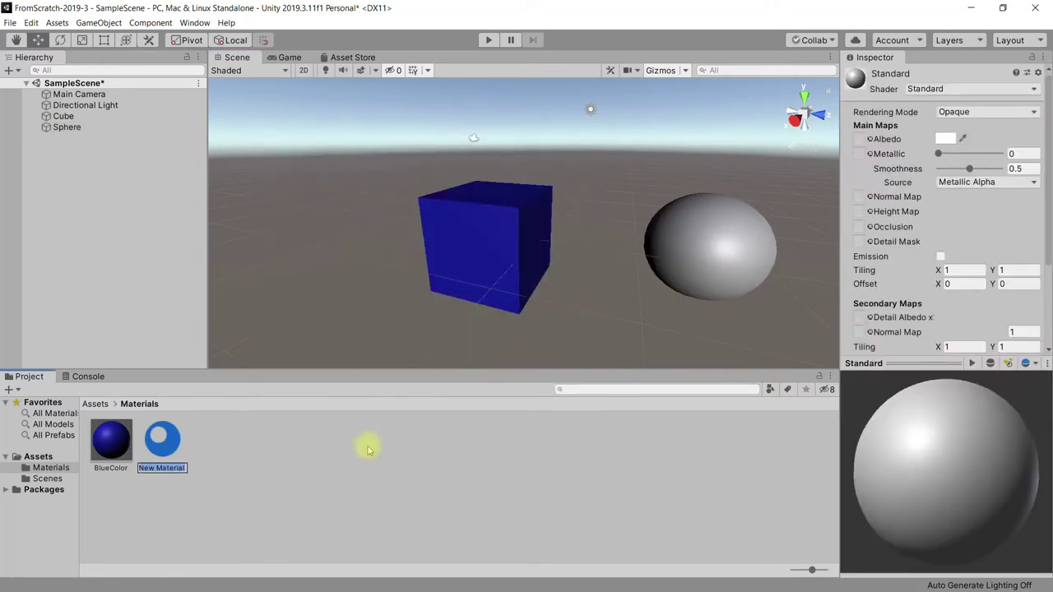
Name the new material 'RedColor' and assign it to the Sphere.
{"action": "type", "text": "RedColor"}
{"action": "key", "text": "Return"}
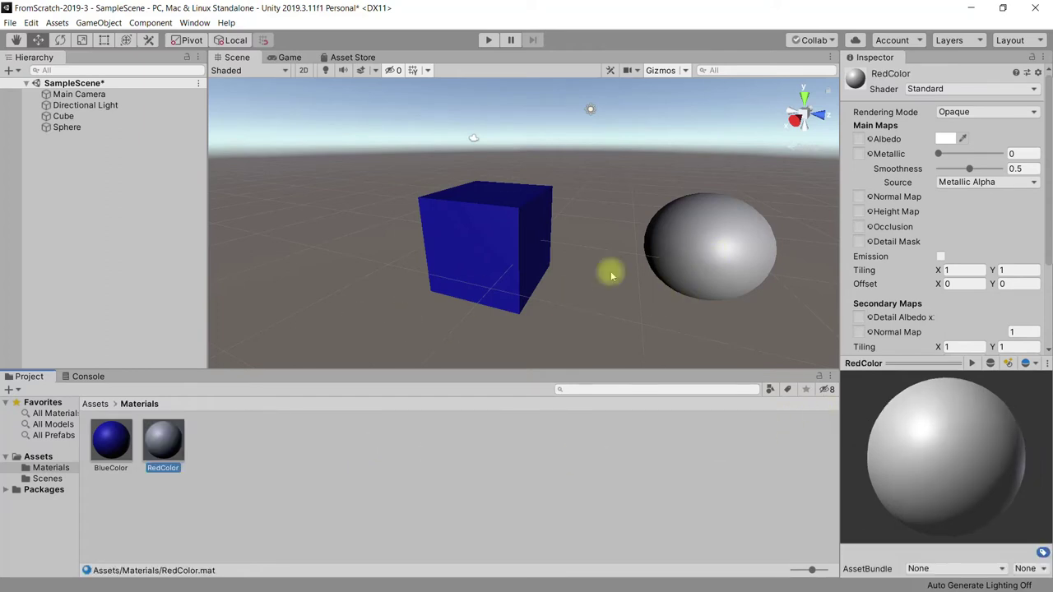
{"action": "left_click", "coordinate": [62, 126]}
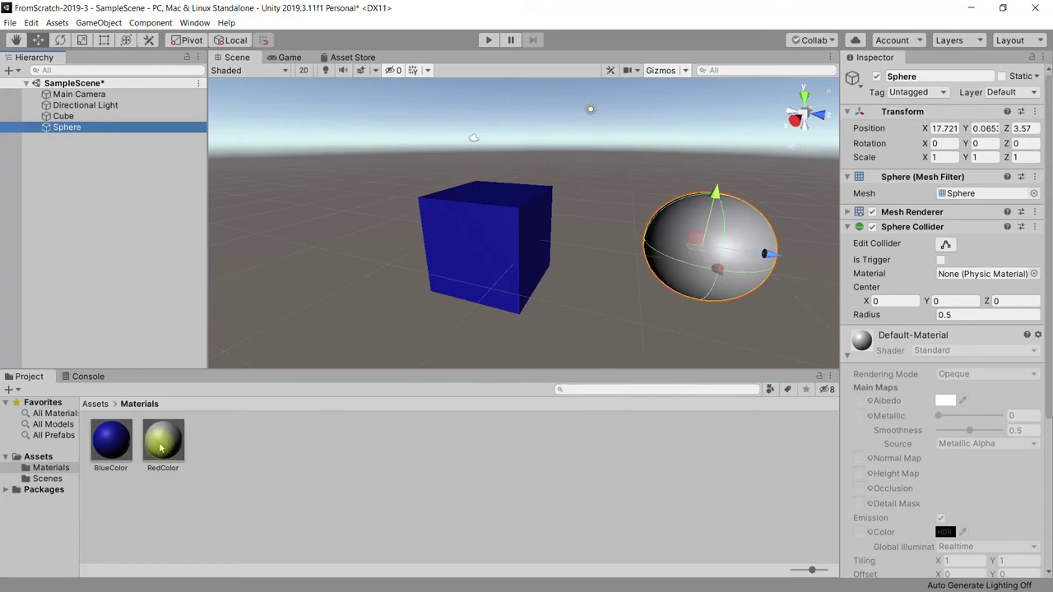
{"action": "mouse_move", "coordinate": [161, 446]}
{"action": "left_mouse_down"}
{"action": "mouse_move", "coordinate": [721, 267]}
{"action": "mouse_move", "coordinate": [935, 327]}
{"action": "left_mouse_up"}
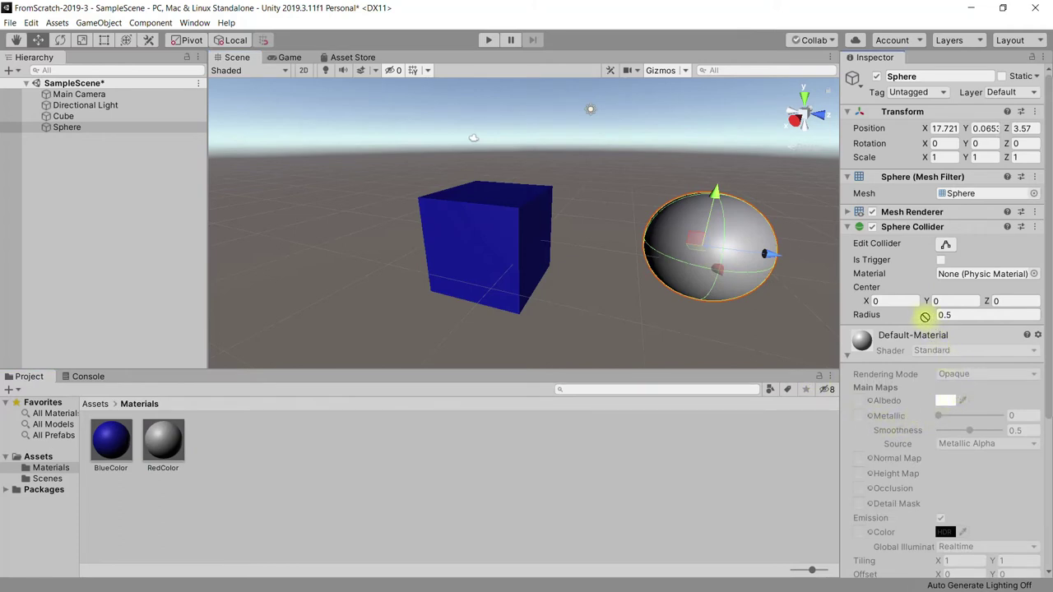
{"action": "mouse_move", "coordinate": [912, 319]}
{"action": "left_mouse_down"}
{"action": "mouse_move", "coordinate": [108, 193]}
{"action": "mouse_move", "coordinate": [75, 137]}
{"action": "left_mouse_up"}
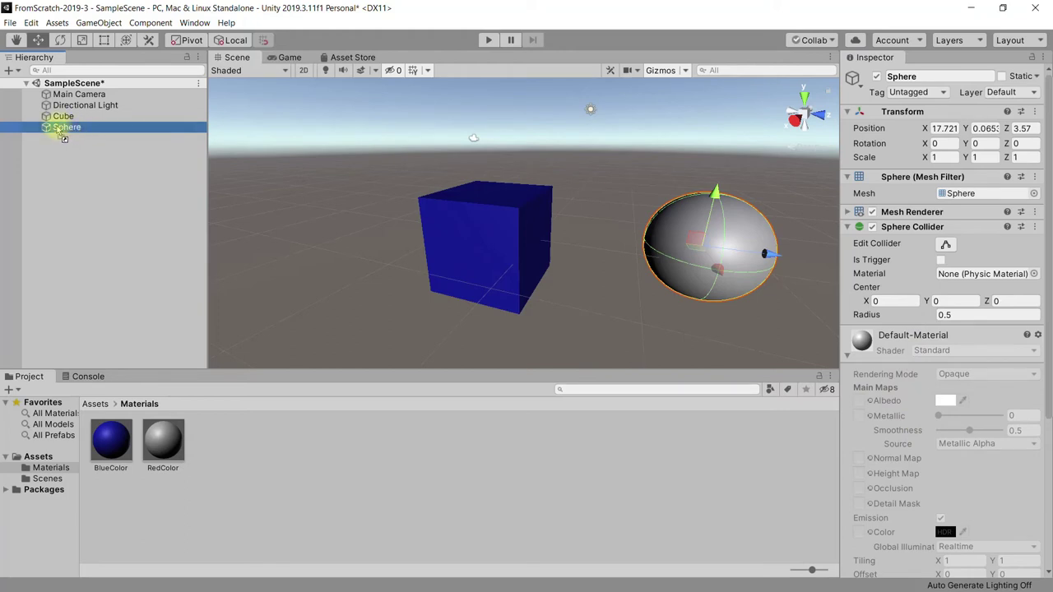
{"action": "left_click_drag", "start_coordinate": [63, 138], "coordinate": [58, 130]}
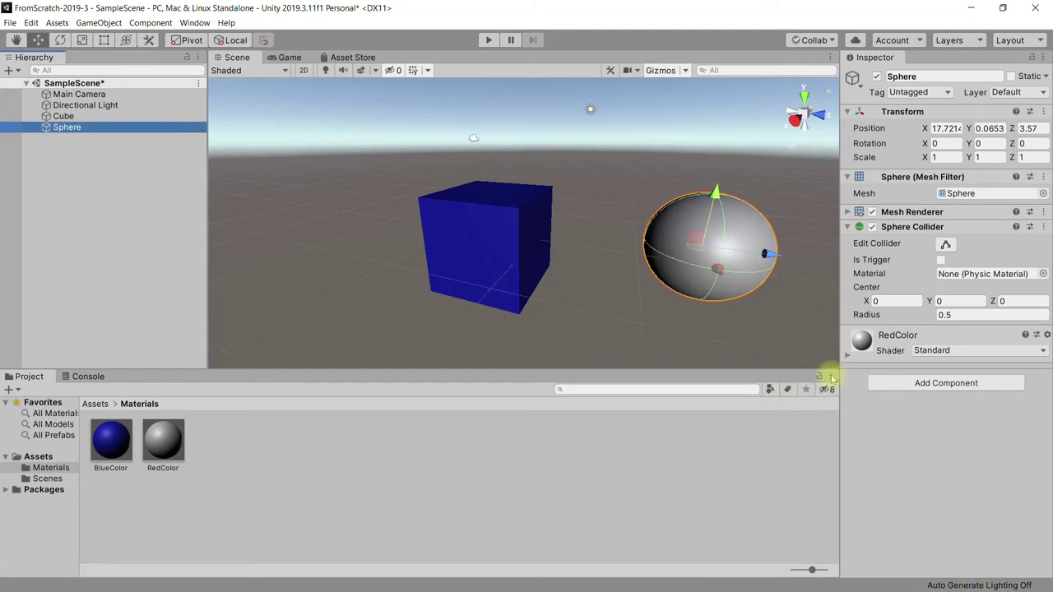
Set RedColor's Albedo to bright red FF0202.
{"action": "left_click", "coordinate": [847, 355]}
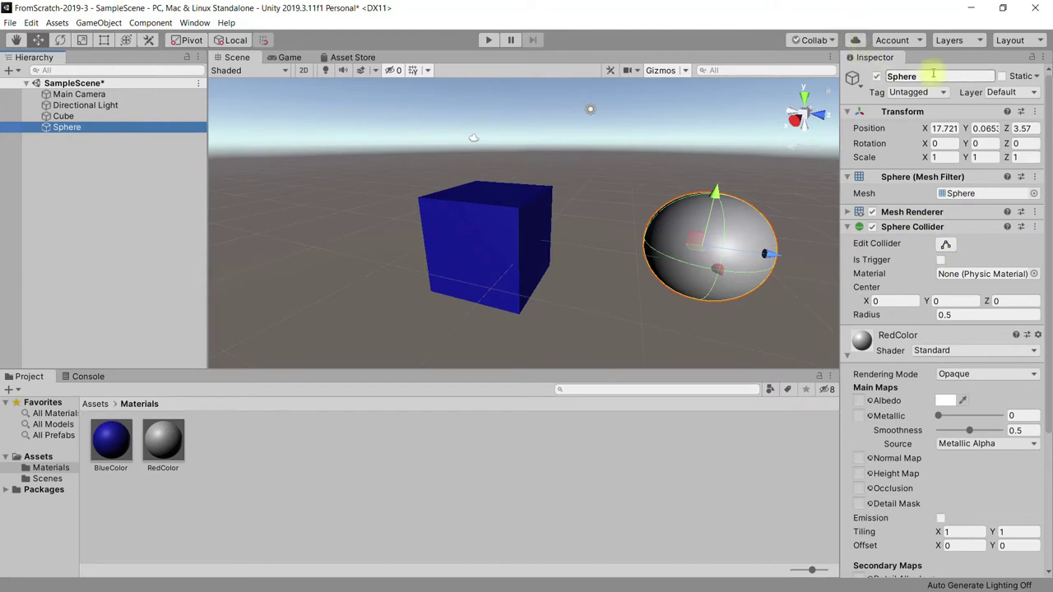
{"action": "left_click", "coordinate": [946, 401]}
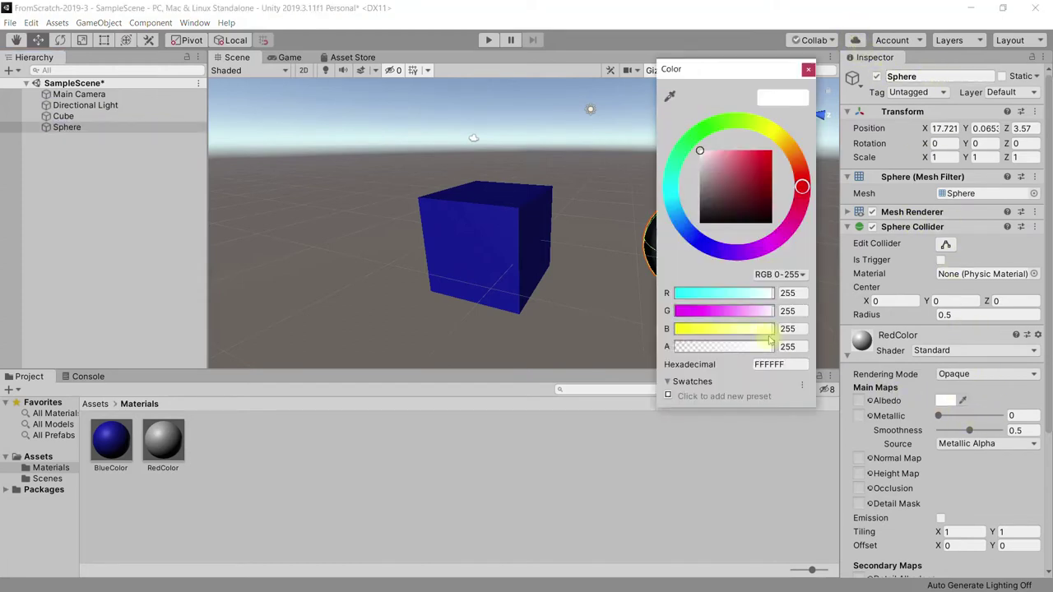
{"action": "left_click_drag", "start_coordinate": [758, 181], "coordinate": [773, 150]}
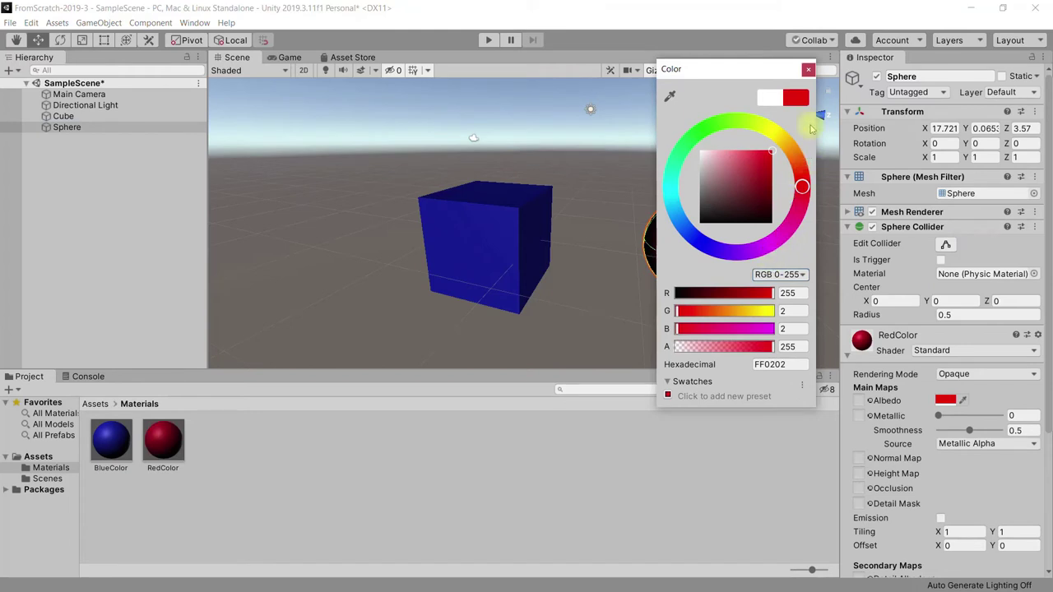
{"action": "left_click_drag", "start_coordinate": [808, 72], "coordinate": [562, 261]}
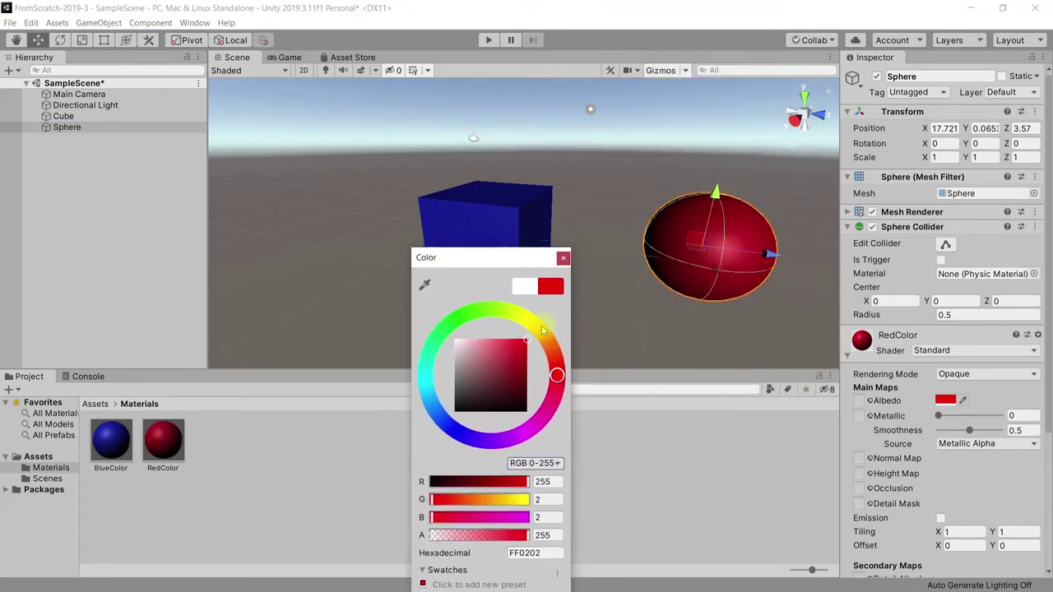
{"action": "left_click", "coordinate": [561, 259]}
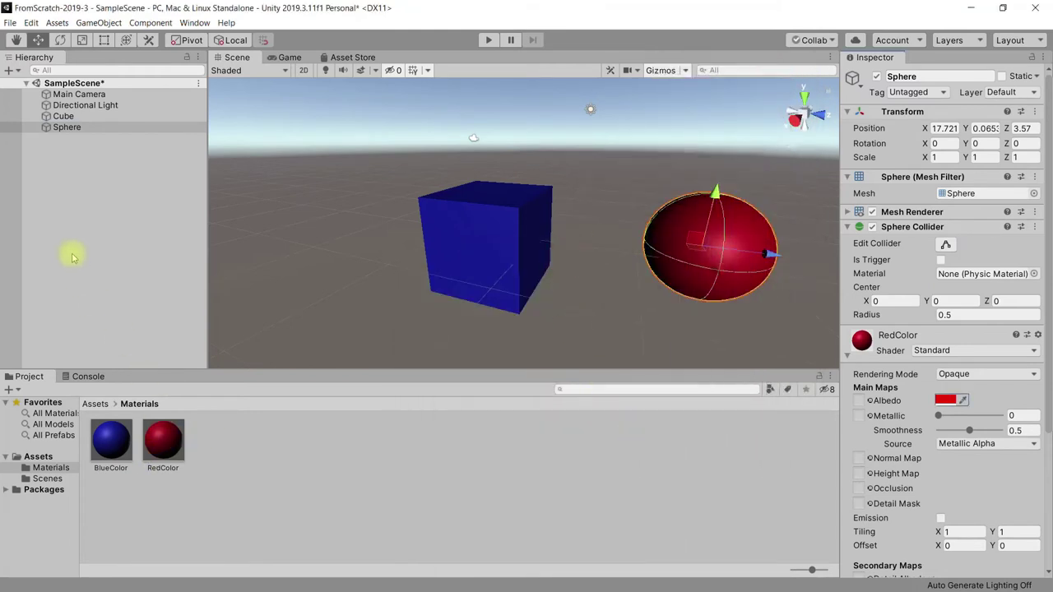
{"action": "right_click", "coordinate": [93, 181]}
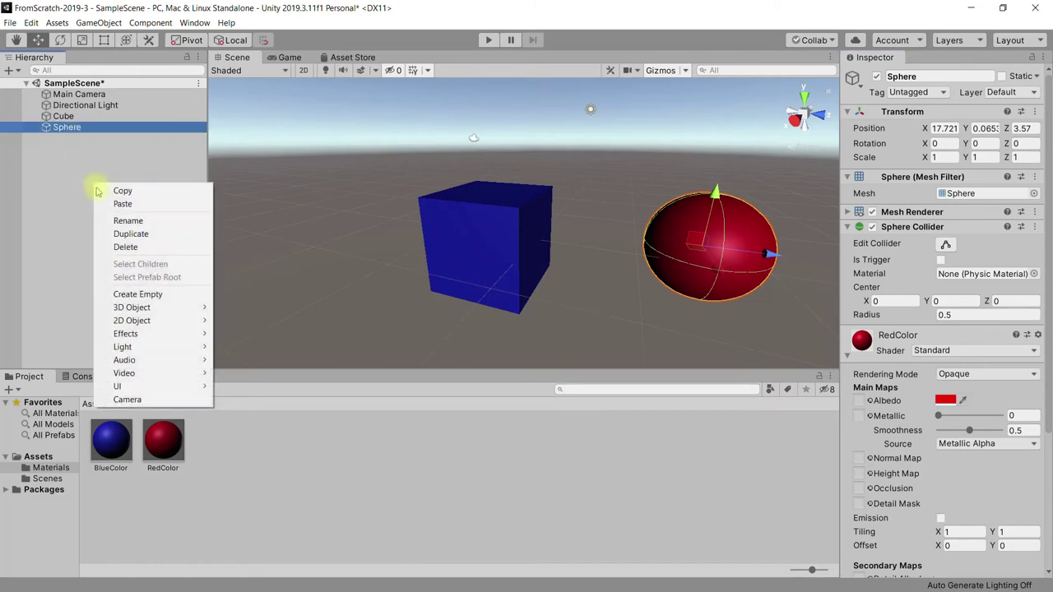
Add a Capsule to the scene and move it beside the cube.
{"action": "mouse_move", "coordinate": [164, 306]}
{"action": "left_click", "coordinate": [276, 334]}
{"action": "left_click_drag", "start_coordinate": [501, 241], "coordinate": [554, 206]}
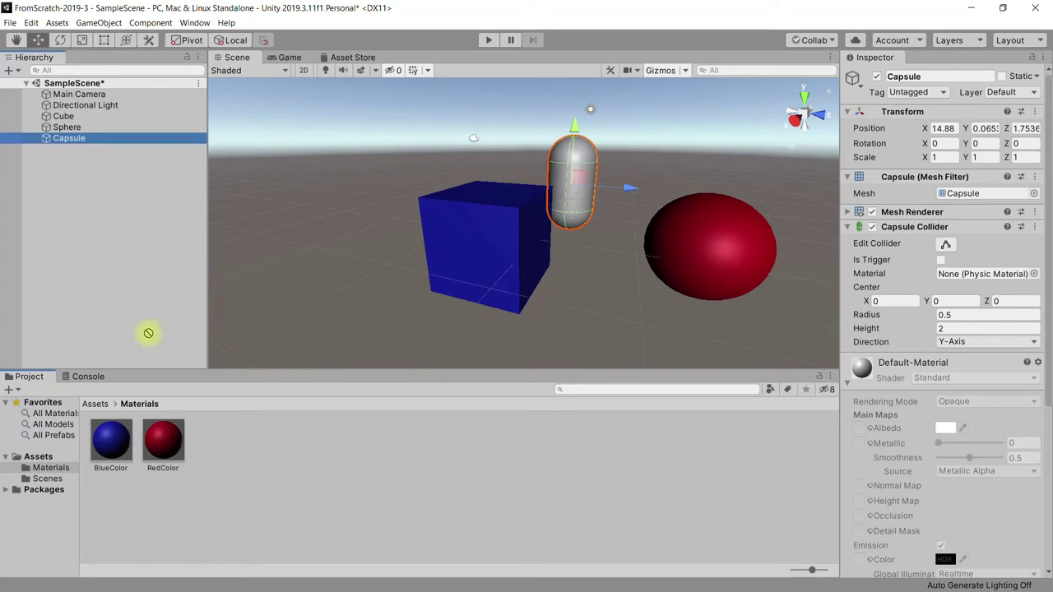
Apply the RedColor material to the capsule and nudge it slightly toward the camera.
{"action": "left_click_drag", "start_coordinate": [105, 176], "coordinate": [88, 145]}
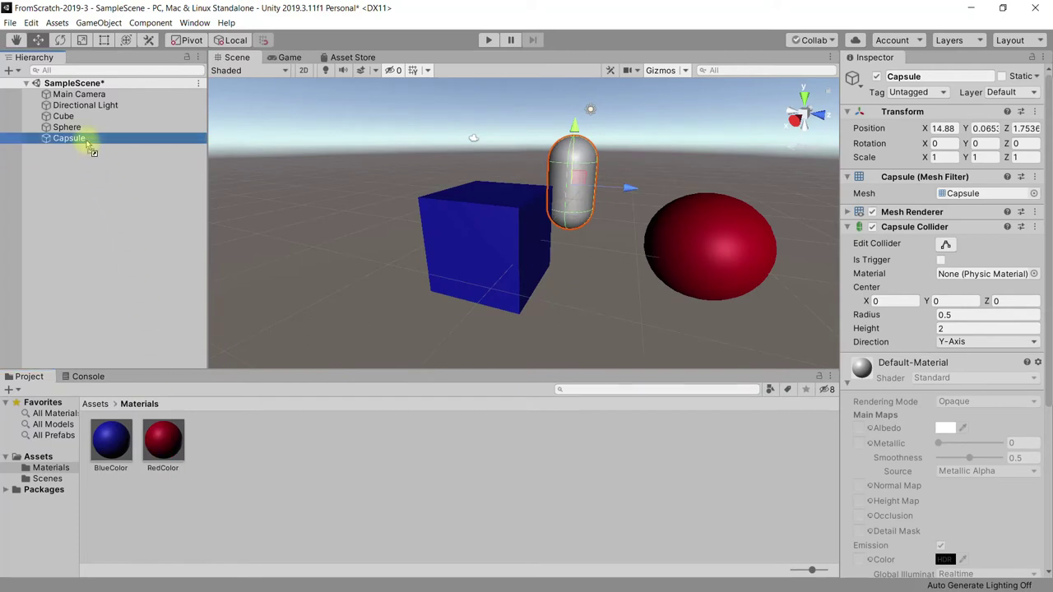
{"action": "left_click_drag", "start_coordinate": [88, 144], "coordinate": [88, 139]}
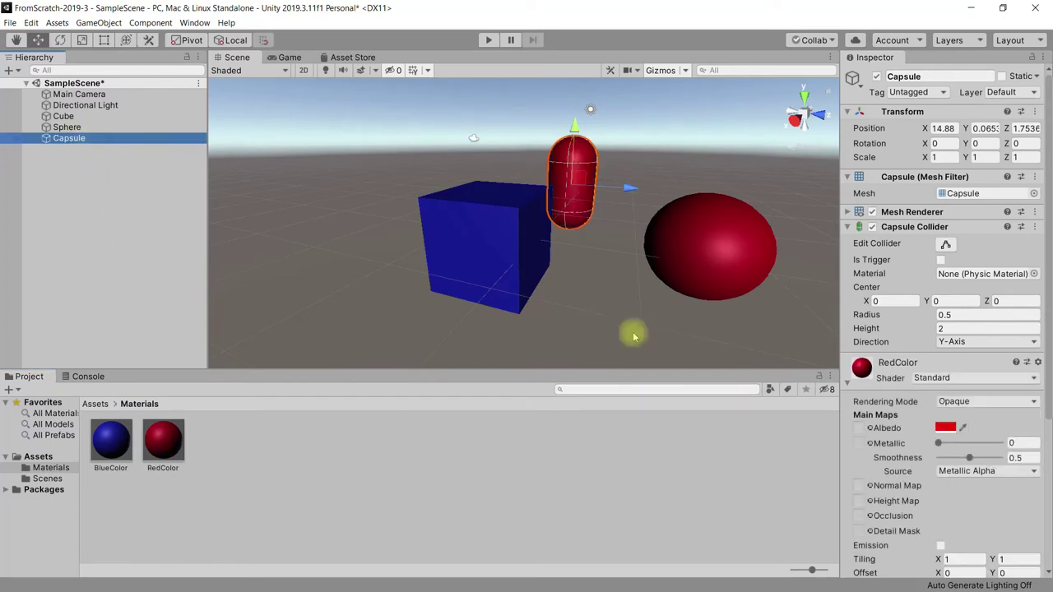
{"action": "mouse_move", "coordinate": [604, 293]}
{"action": "middle_mouse_down"}
{"action": "mouse_move", "coordinate": [547, 284]}
{"action": "mouse_move", "coordinate": [522, 294]}
{"action": "middle_mouse_up"}
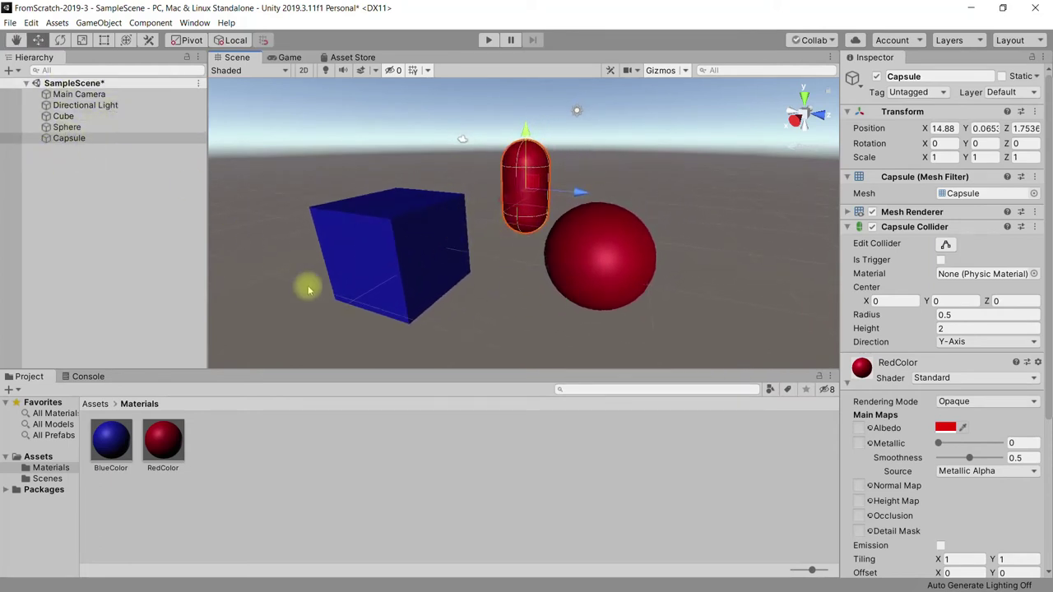
{"action": "left_click_drag", "start_coordinate": [526, 198], "coordinate": [500, 212]}
Change RedColor's albedo to the darker red 6D0101.
{"action": "left_click", "coordinate": [944, 427]}
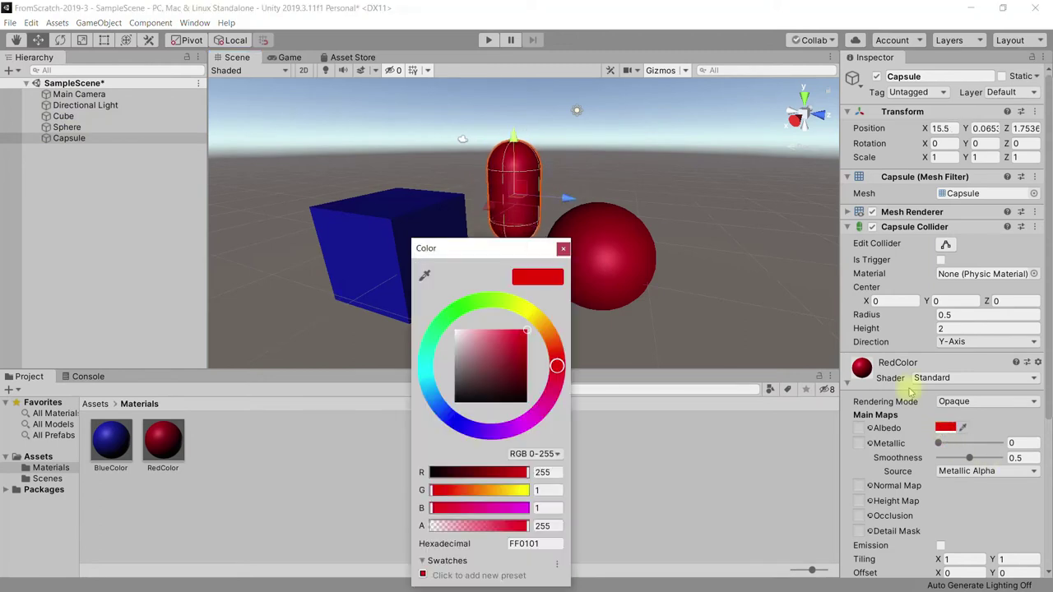
{"action": "left_click", "coordinate": [472, 473]}
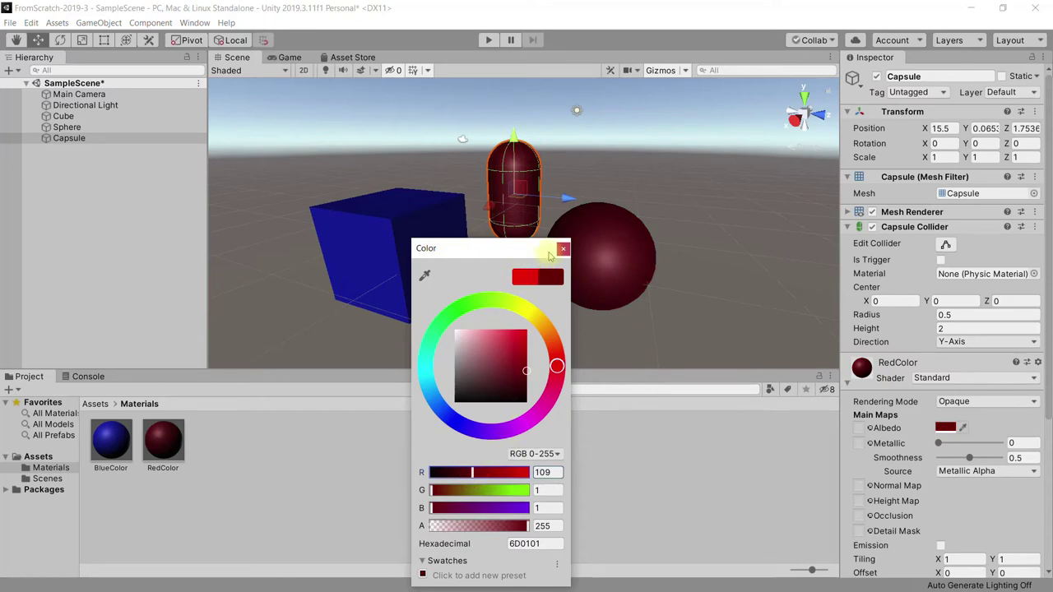
{"action": "left_click", "coordinate": [562, 248]}
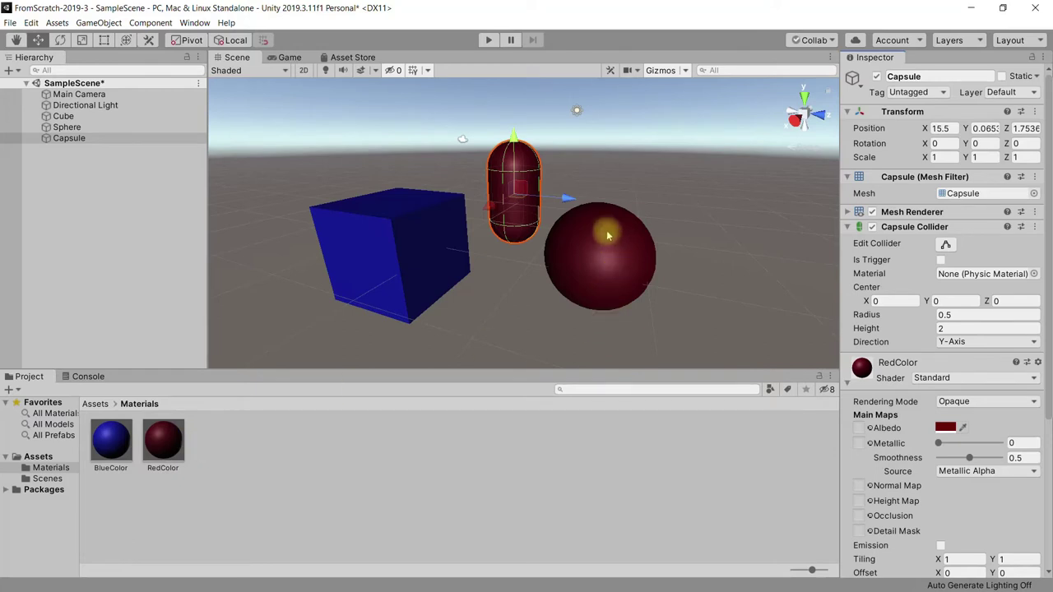
Reapply RedColor to the capsule and sphere so both turn maroon.
{"action": "mouse_move", "coordinate": [515, 175]}
{"action": "left_mouse_down"}
{"action": "mouse_move", "coordinate": [511, 189]}
{"action": "mouse_move", "coordinate": [603, 264]}
{"action": "left_mouse_up"}
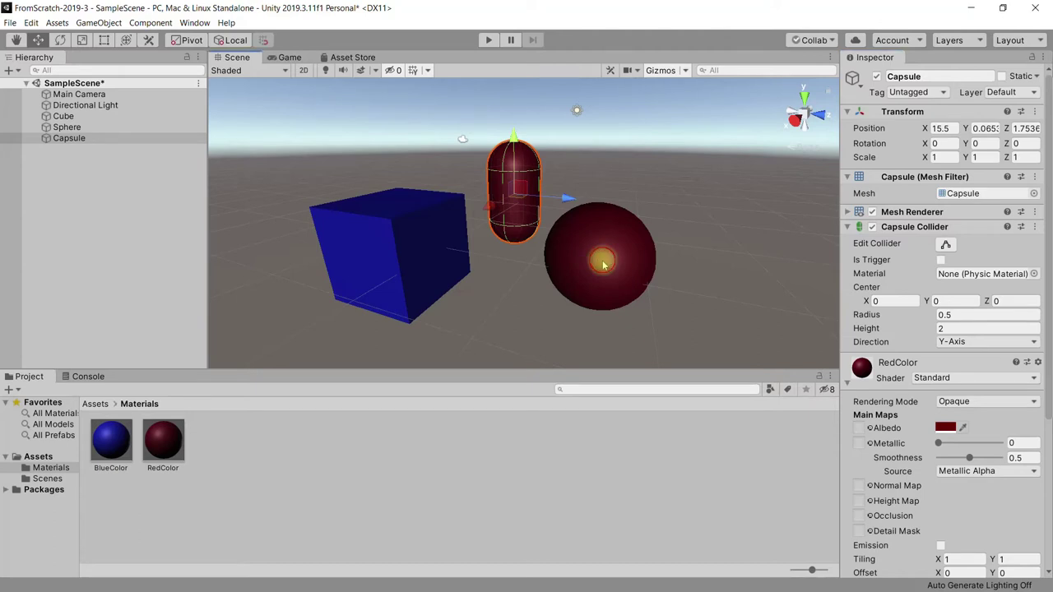
{"action": "left_click_drag", "start_coordinate": [603, 264], "coordinate": [603, 255]}
{"action": "left_click_drag", "start_coordinate": [163, 440], "coordinate": [503, 184]}
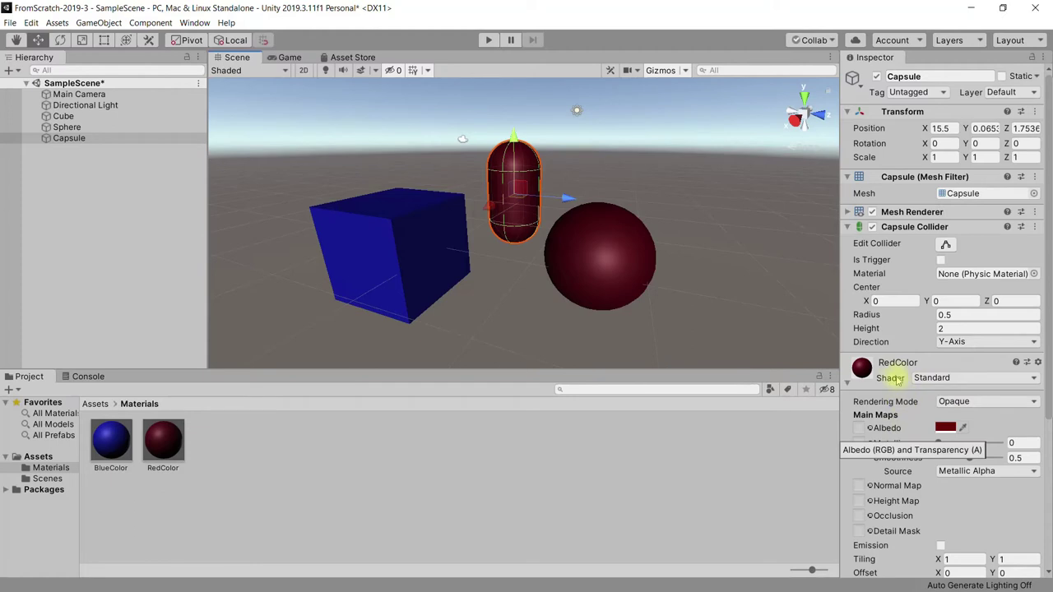
{"action": "left_click", "coordinate": [613, 272]}
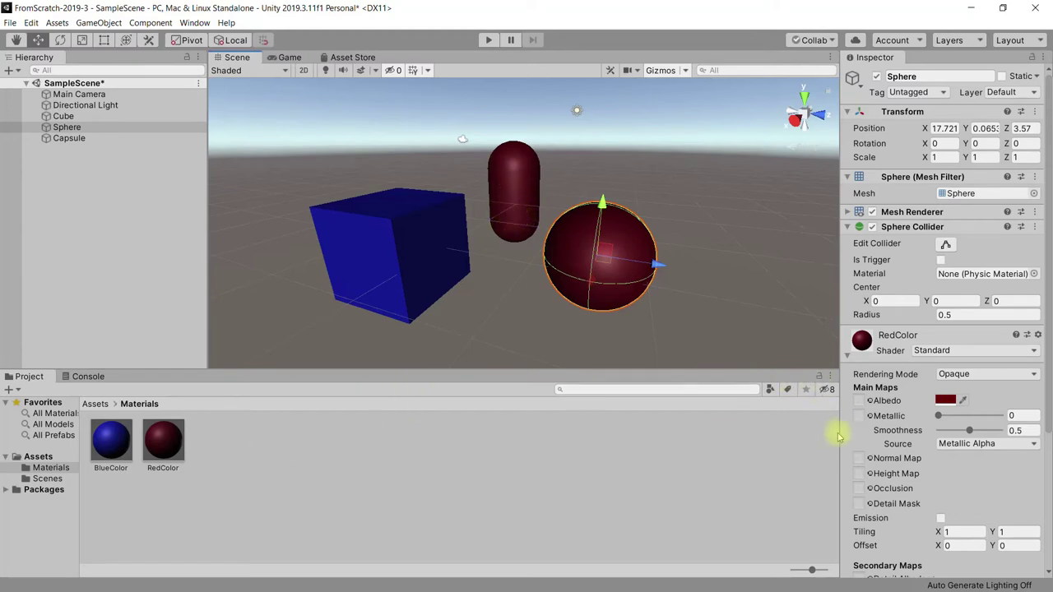
{"action": "left_click", "coordinate": [869, 401]}
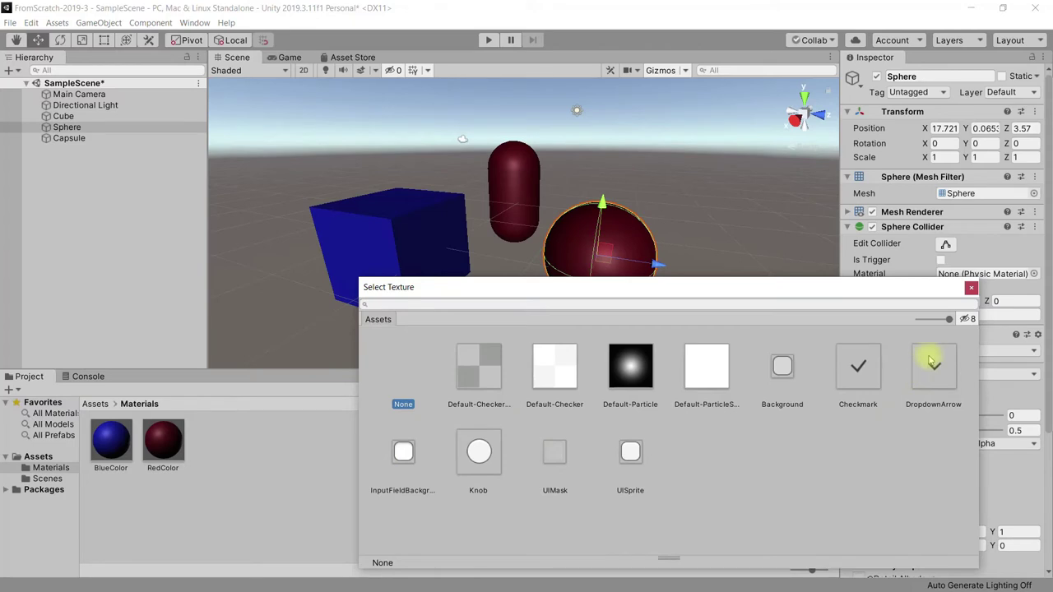
{"action": "left_click", "coordinate": [971, 288]}
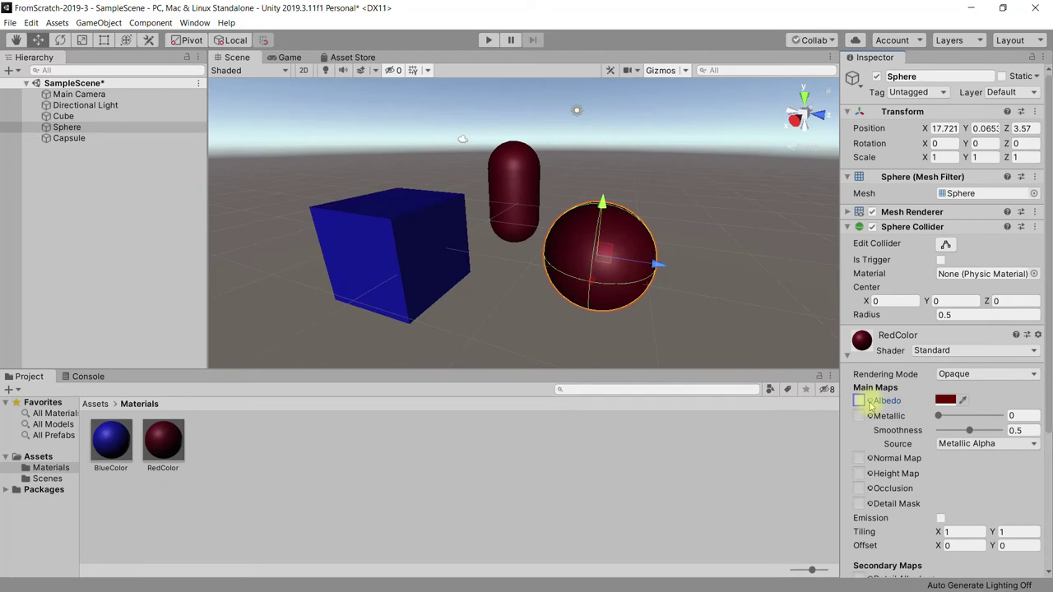
{"action": "left_click", "coordinate": [858, 400]}
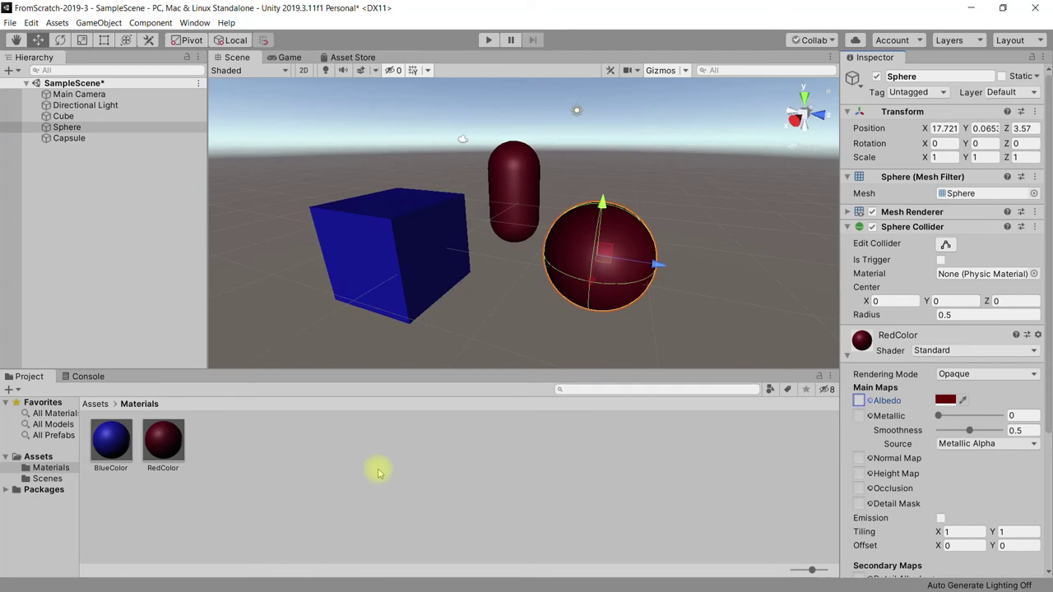
Add a Plane and set its Y position to 0.
{"action": "left_click", "coordinate": [108, 25]}
{"action": "mouse_move", "coordinate": [119, 64]}
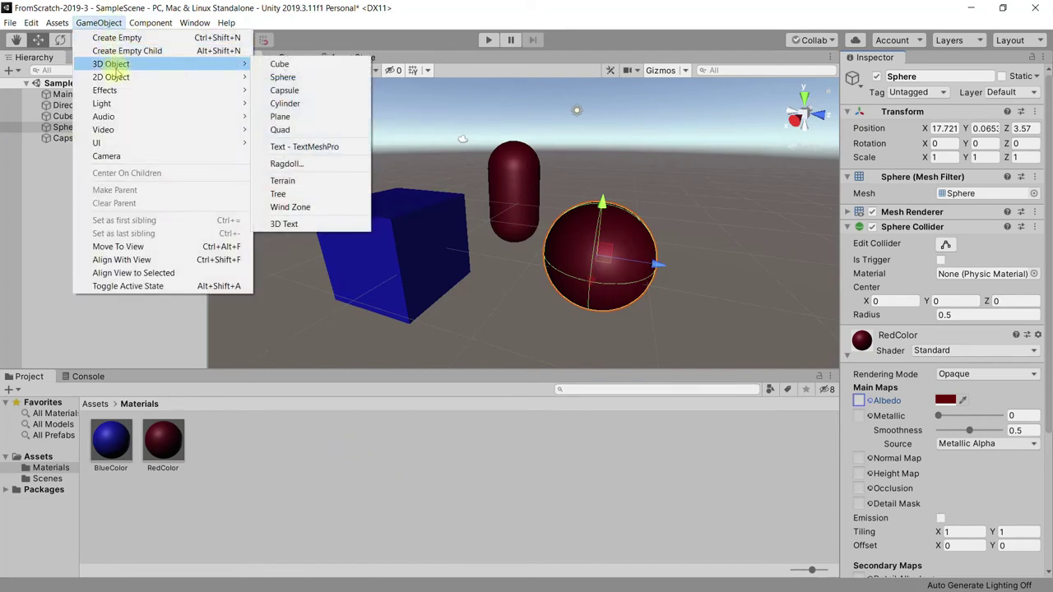
{"action": "left_click", "coordinate": [306, 117]}
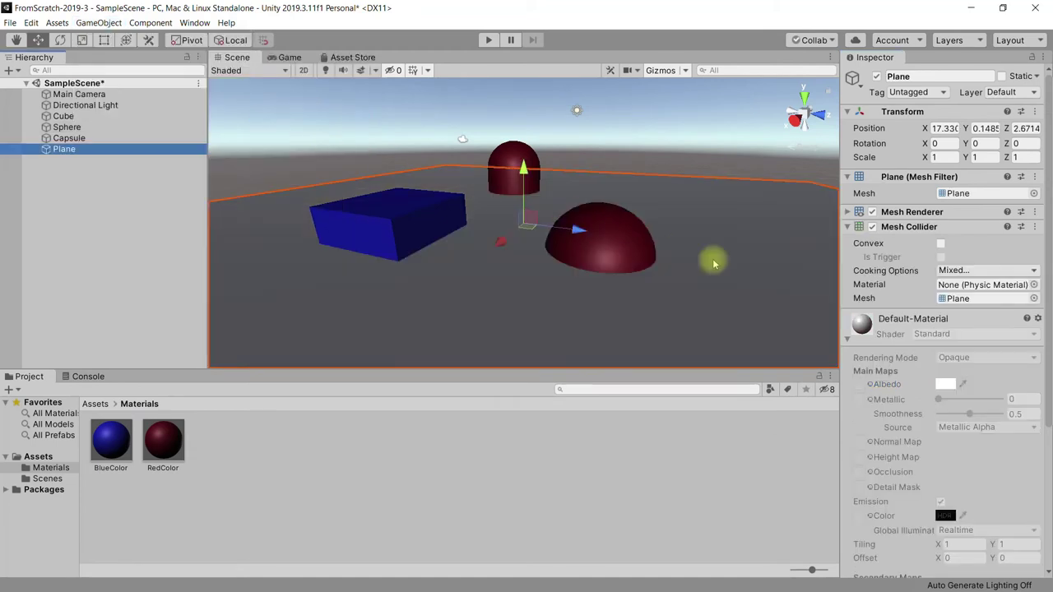
{"action": "left_click", "coordinate": [985, 129]}
{"action": "type", "text": "0"}
{"action": "key", "text": "Return"}
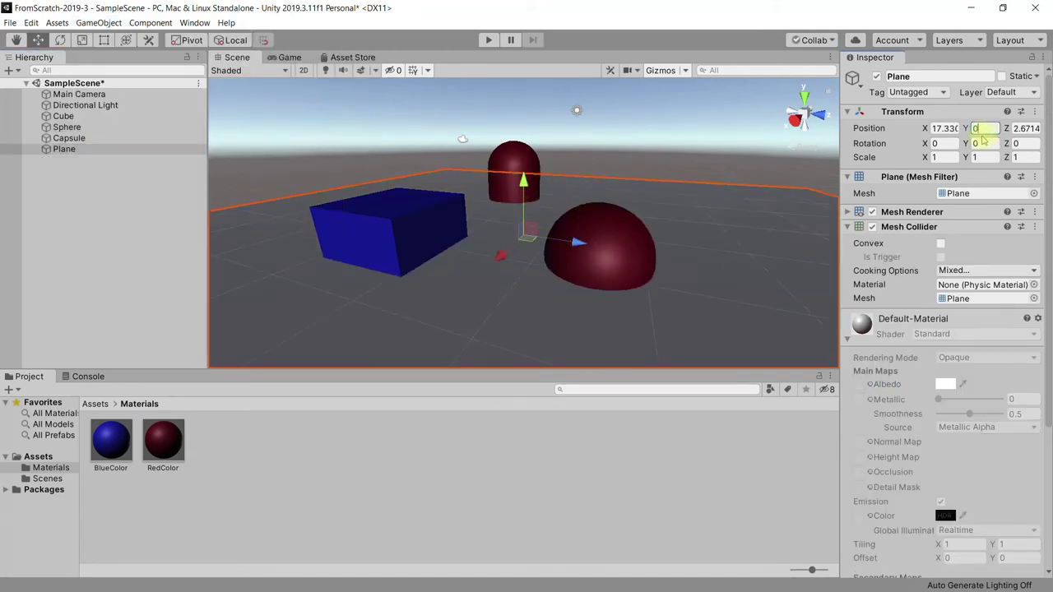
Raise the cube, sphere and capsule above the plane, then select the plane.
{"action": "left_click", "coordinate": [411, 235]}
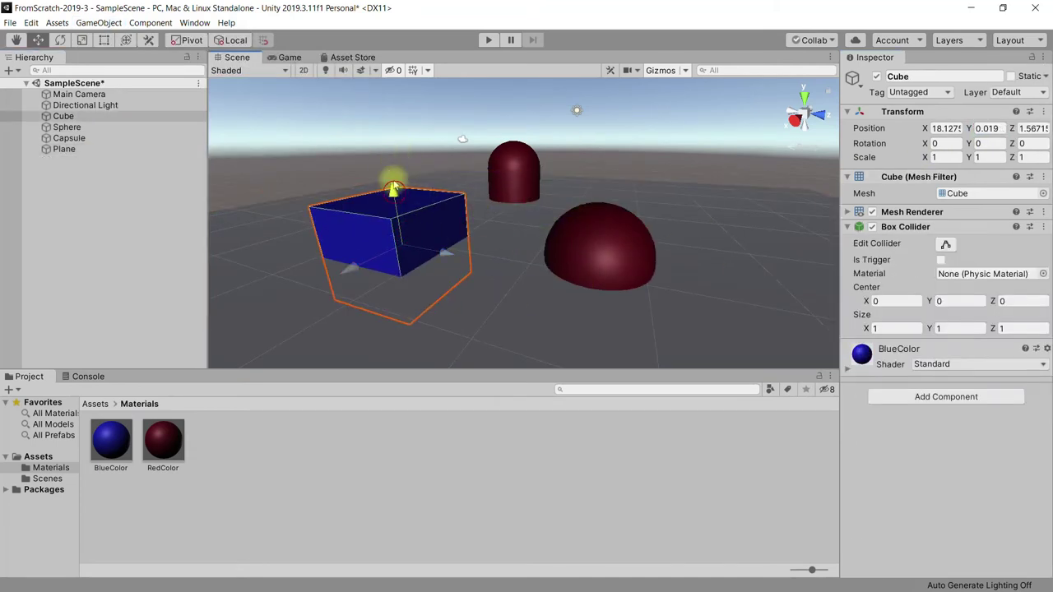
{"action": "left_click_drag", "start_coordinate": [397, 180], "coordinate": [449, 170]}
{"action": "left_click", "coordinate": [601, 244]}
{"action": "left_click_drag", "start_coordinate": [601, 202], "coordinate": [605, 145]}
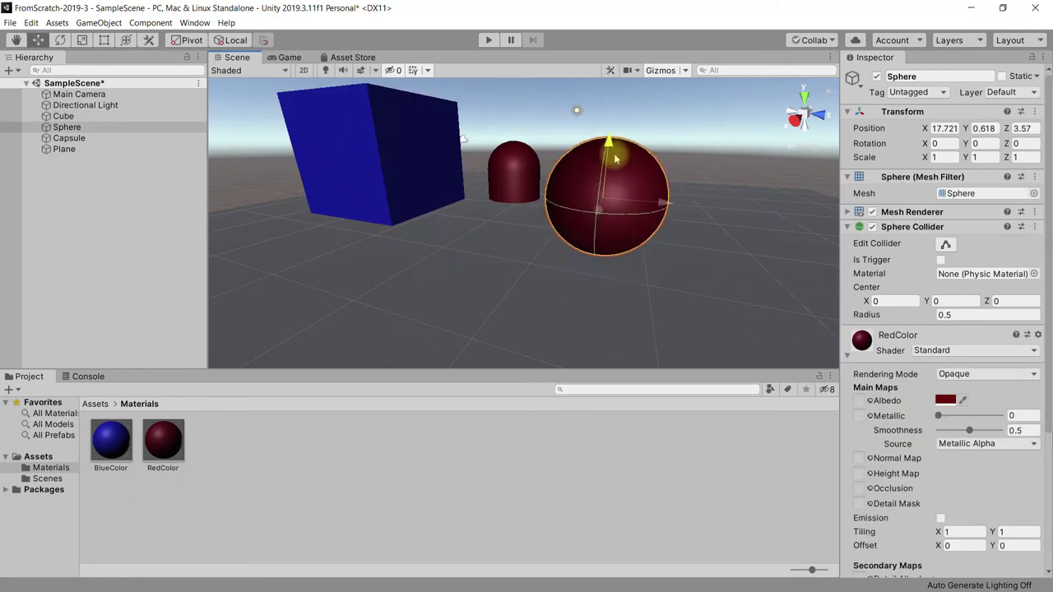
{"action": "left_click", "coordinate": [513, 169]}
{"action": "mouse_move", "coordinate": [515, 141]}
{"action": "left_mouse_down"}
{"action": "mouse_move", "coordinate": [523, 103]}
{"action": "mouse_move", "coordinate": [500, 148]}
{"action": "left_mouse_up"}
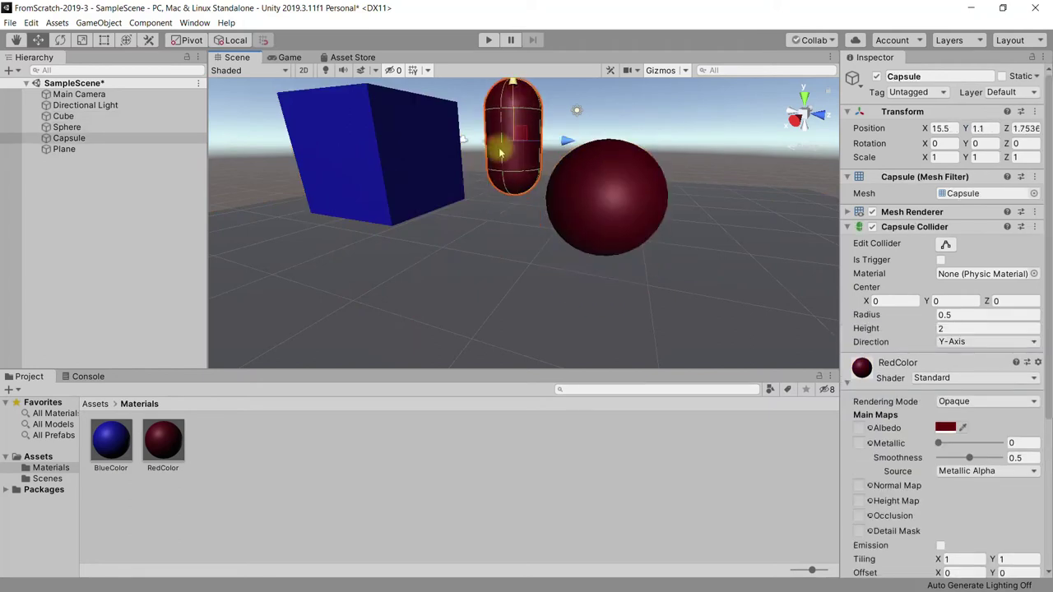
{"action": "left_click_drag", "start_coordinate": [521, 265], "coordinate": [474, 344], "text": "alt"}
{"action": "left_click_drag", "start_coordinate": [647, 303], "coordinate": [563, 269], "text": "alt"}
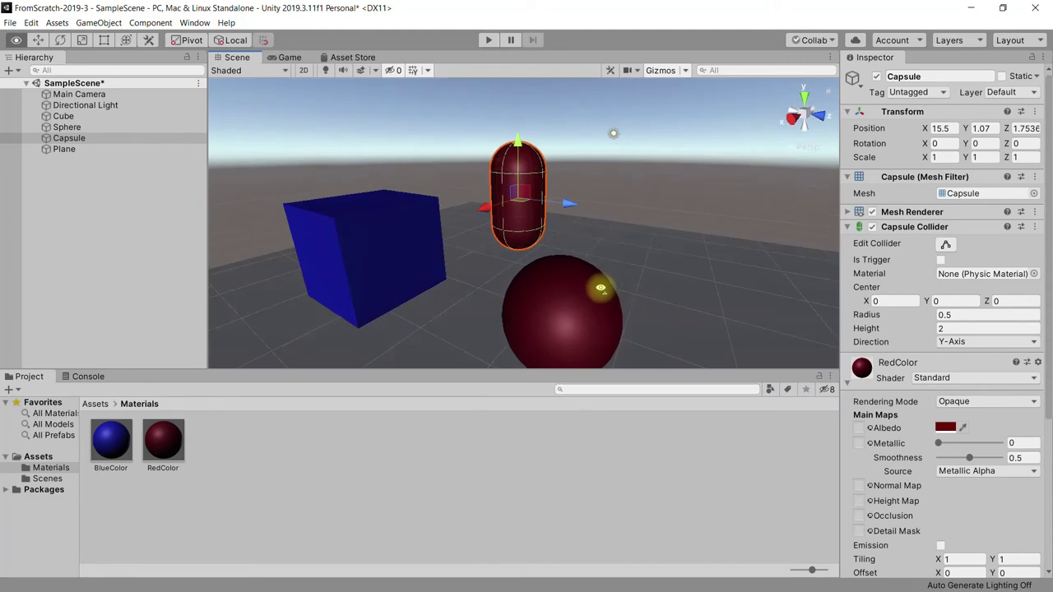
{"action": "mouse_move", "coordinate": [588, 335]}
{"action": "left_mouse_down", "text": "alt"}
{"action": "mouse_move", "coordinate": [528, 249]}
{"action": "mouse_move", "coordinate": [469, 235]}
{"action": "mouse_move", "coordinate": [538, 254]}
{"action": "left_mouse_up", "text": "alt"}
{"action": "left_click", "coordinate": [445, 331]}
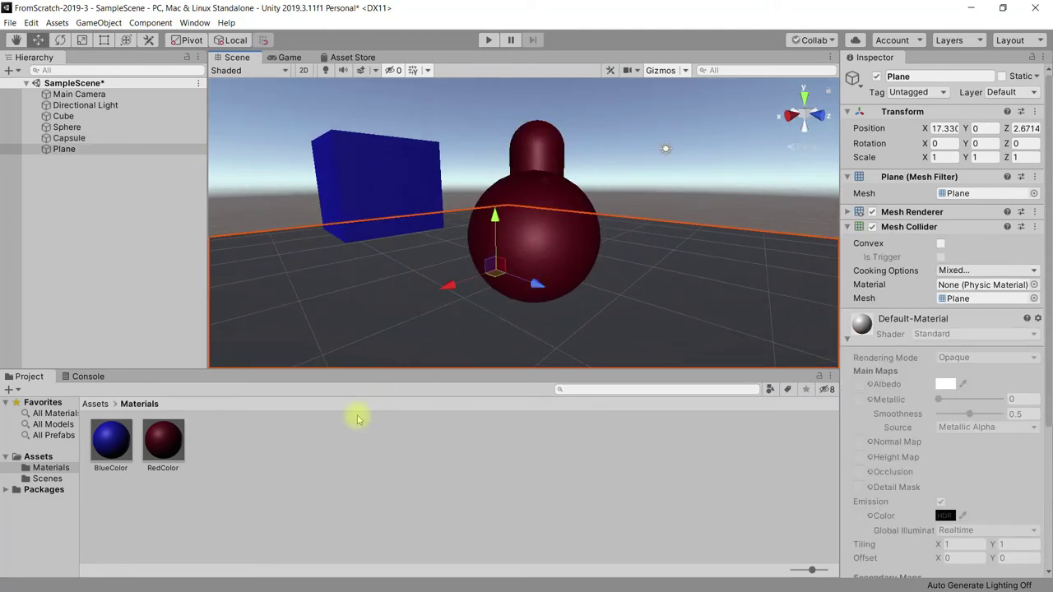
Create a material named Grass in Materials with bright green albedo 48F157.
{"action": "right_click", "coordinate": [322, 430]}
{"action": "mouse_move", "coordinate": [362, 141]}
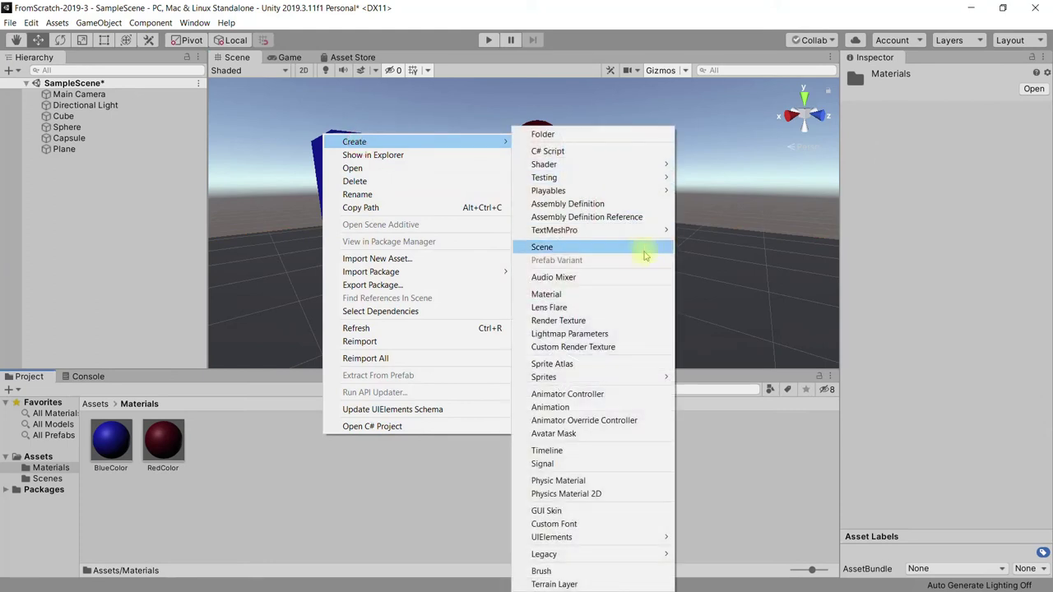
{"action": "left_click", "coordinate": [604, 292]}
{"action": "type", "text": "Grass"}
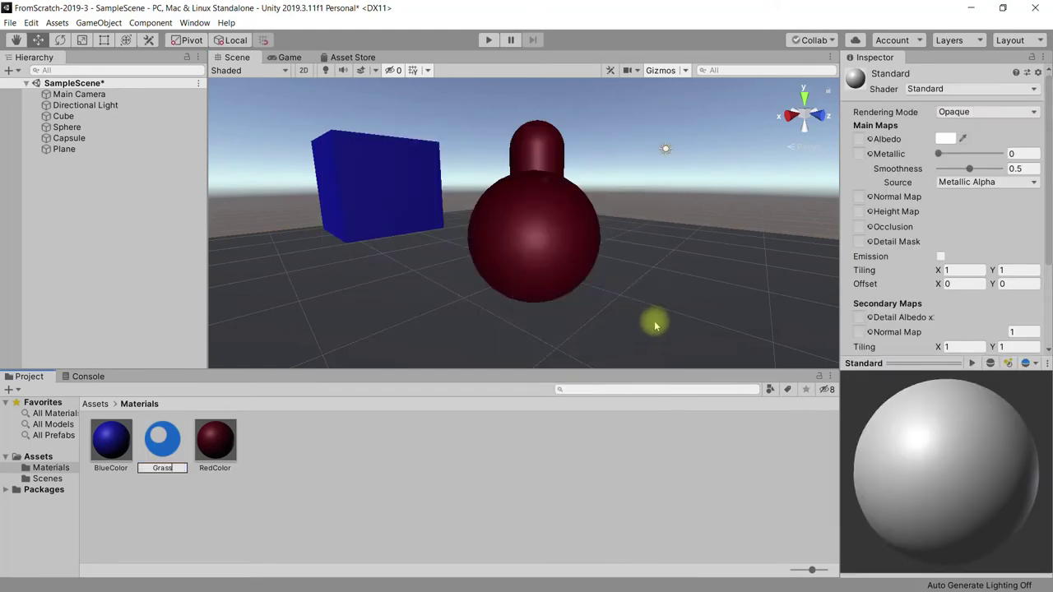
{"action": "key", "text": "Return"}
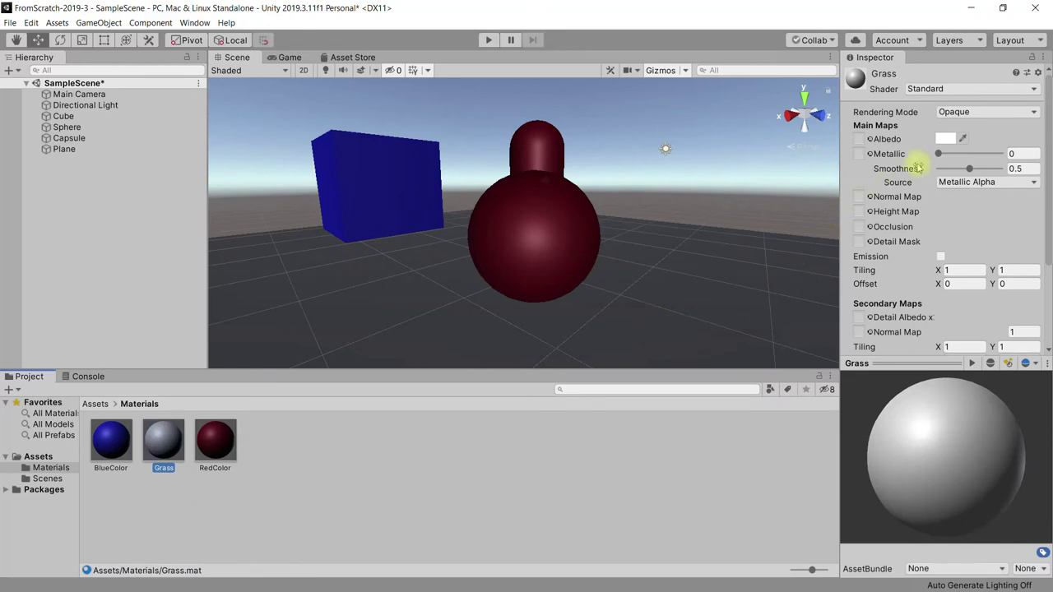
{"action": "left_click", "coordinate": [946, 140]}
{"action": "left_click", "coordinate": [452, 310]}
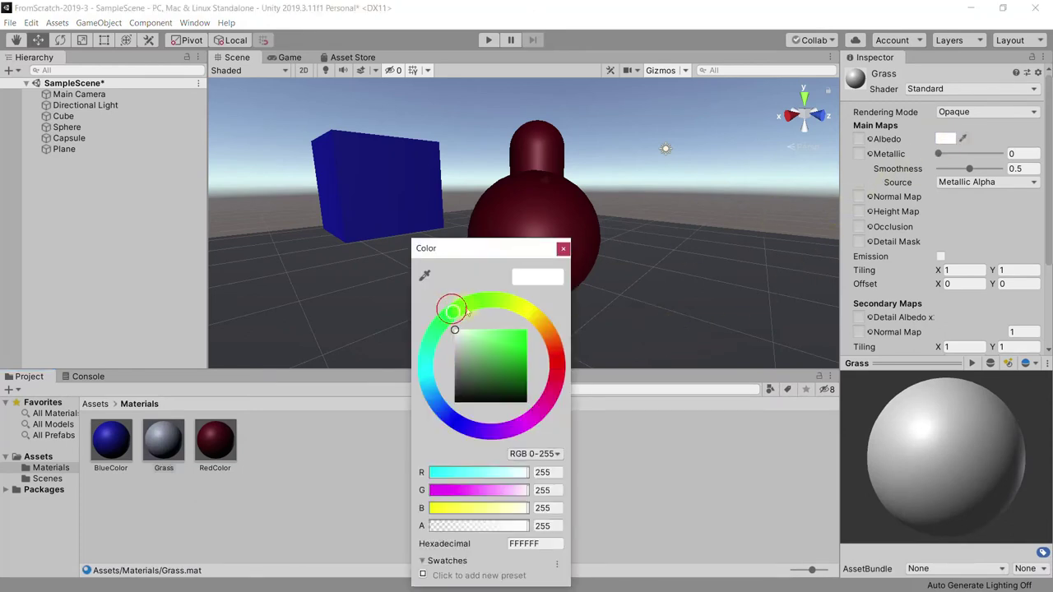
{"action": "left_click", "coordinate": [505, 333]}
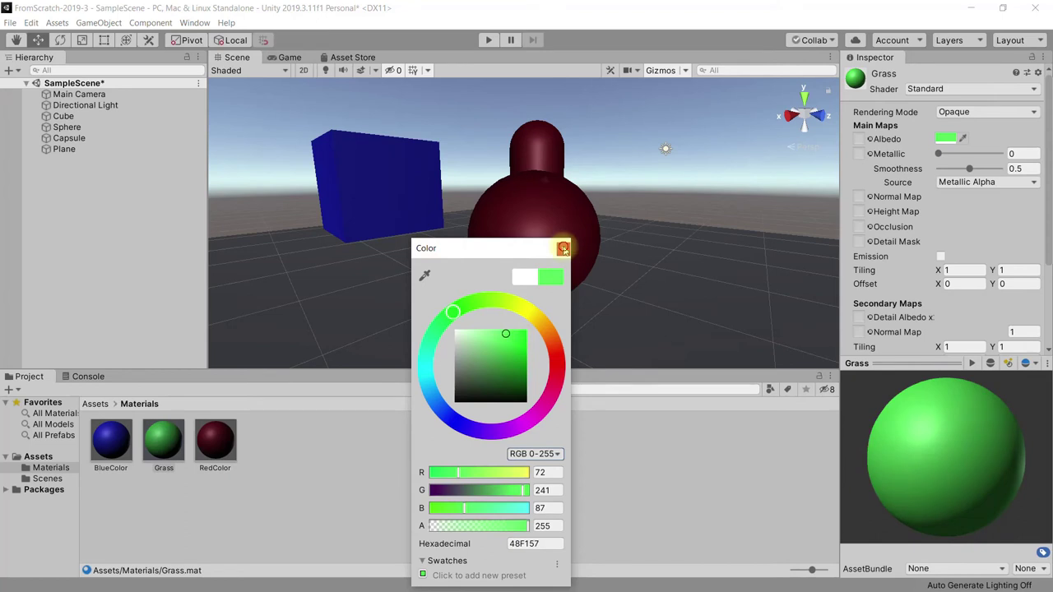
{"action": "left_click", "coordinate": [563, 248]}
Apply the Grass material to the plane and preview the scene in the Game view.
{"action": "left_click_drag", "start_coordinate": [165, 441], "coordinate": [320, 335]}
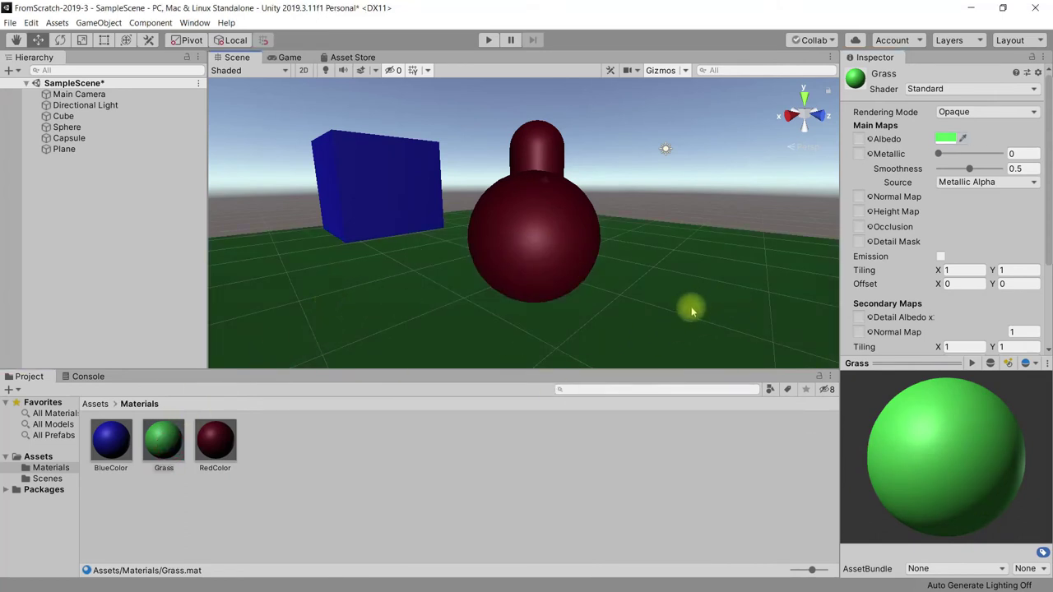
{"action": "scroll", "coordinate": [687, 317], "scroll_direction": "down", "scroll_amount": 2}
{"action": "scroll", "coordinate": [684, 318], "scroll_direction": "up", "scroll_amount": 3}
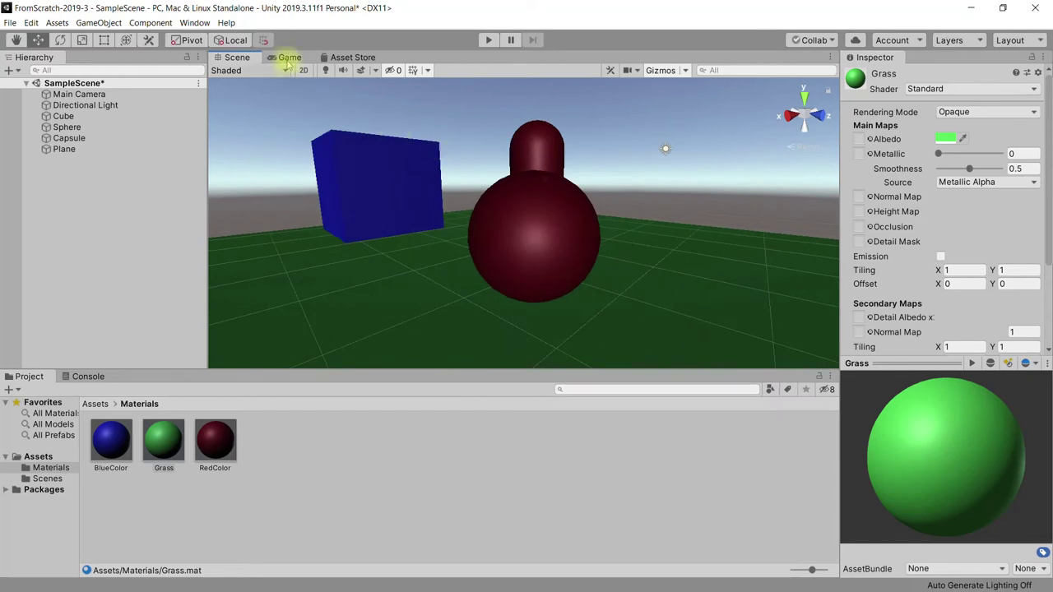
{"action": "left_click", "coordinate": [283, 57]}
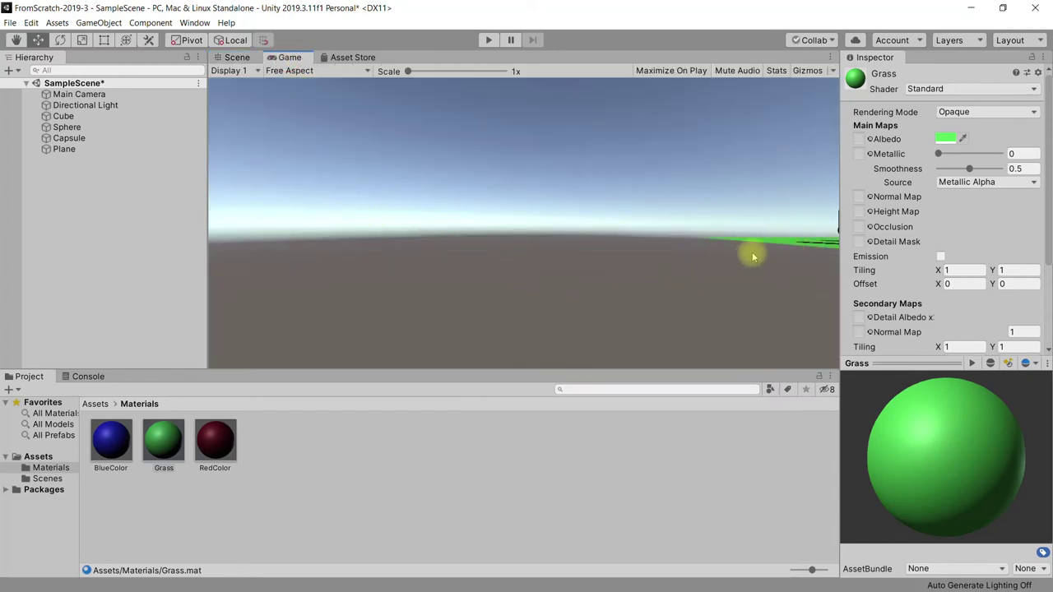
In the Scene view, select Sphere, Plane and Main Camera, checking the camera's Game view render.
{"action": "left_click", "coordinate": [238, 58]}
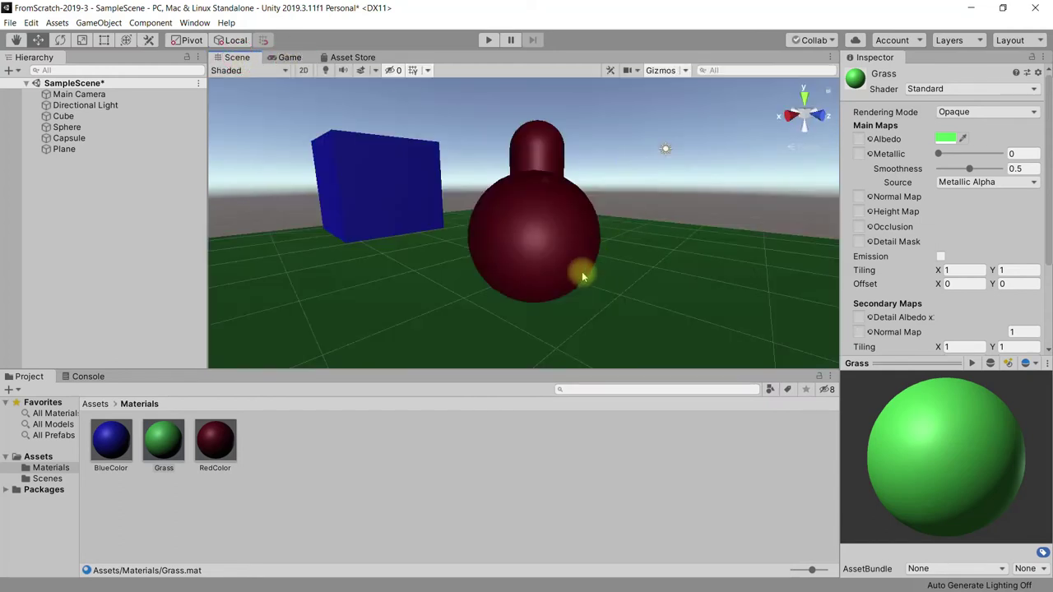
{"action": "left_click", "coordinate": [66, 127]}
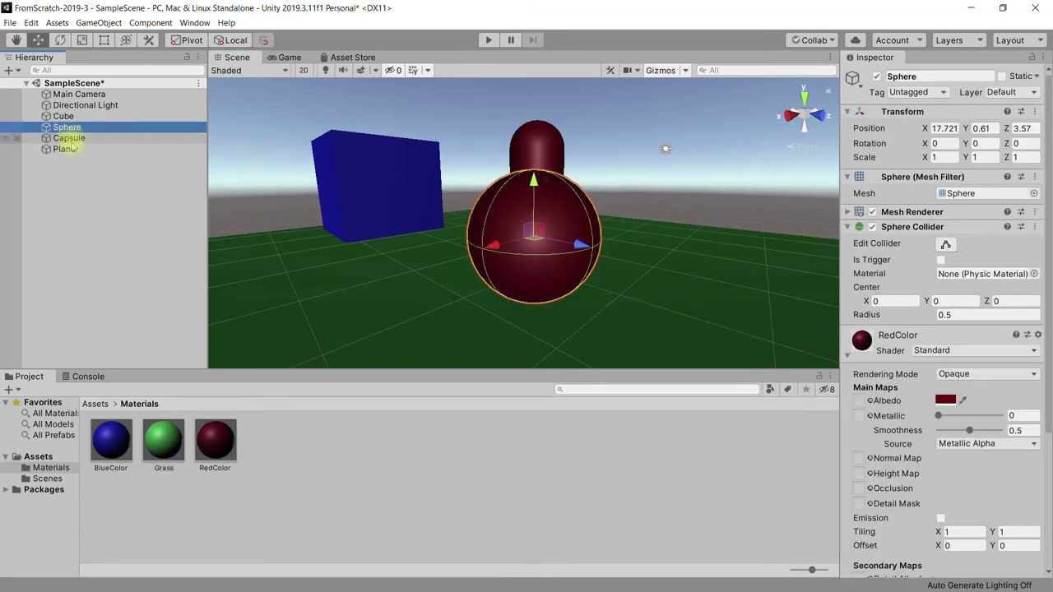
{"action": "left_click", "coordinate": [65, 149]}
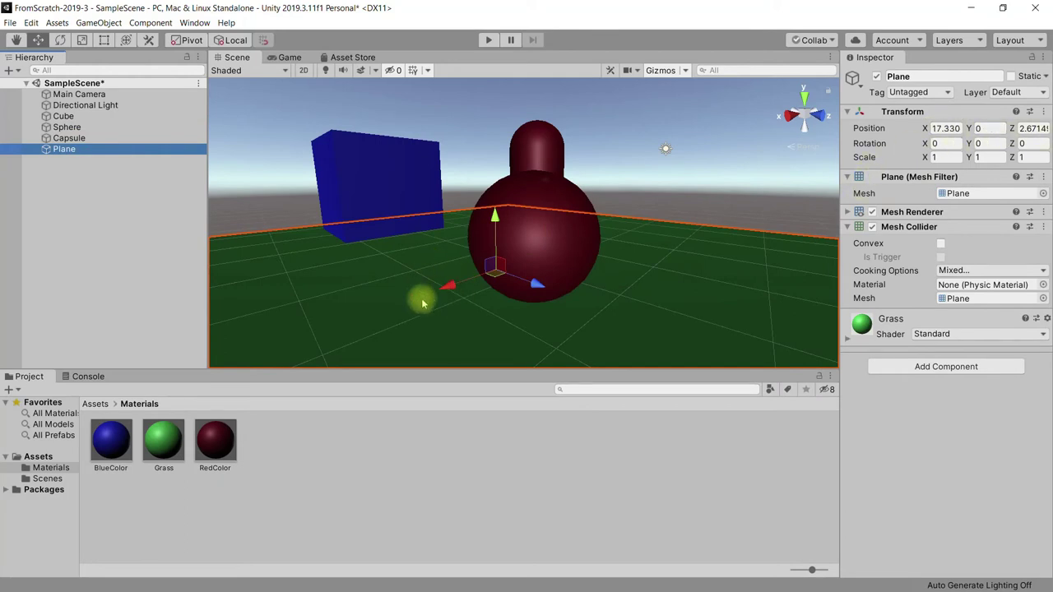
{"action": "left_click", "coordinate": [70, 94]}
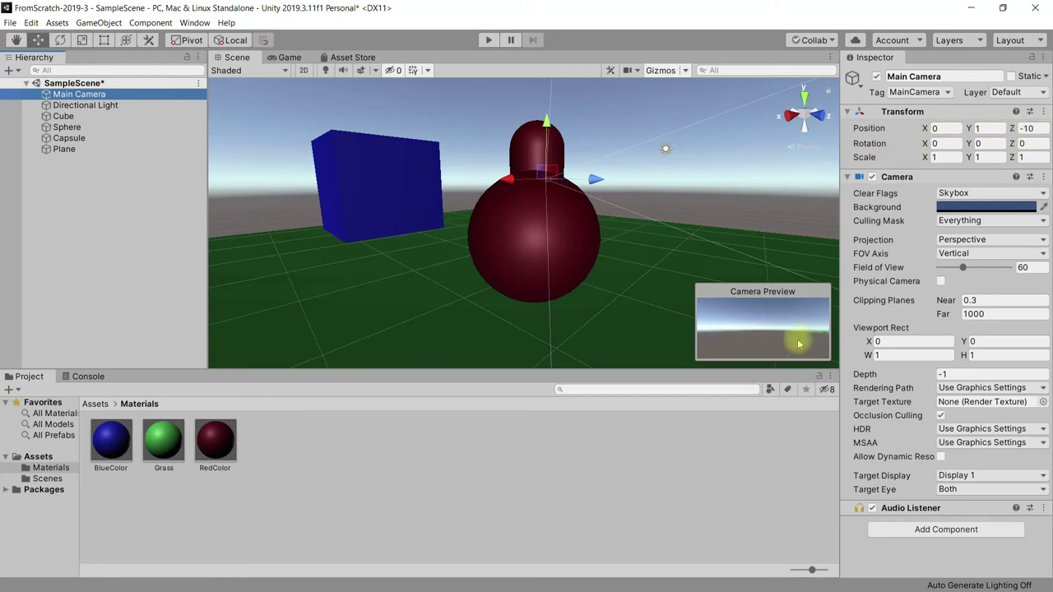
{"action": "left_click", "coordinate": [288, 58]}
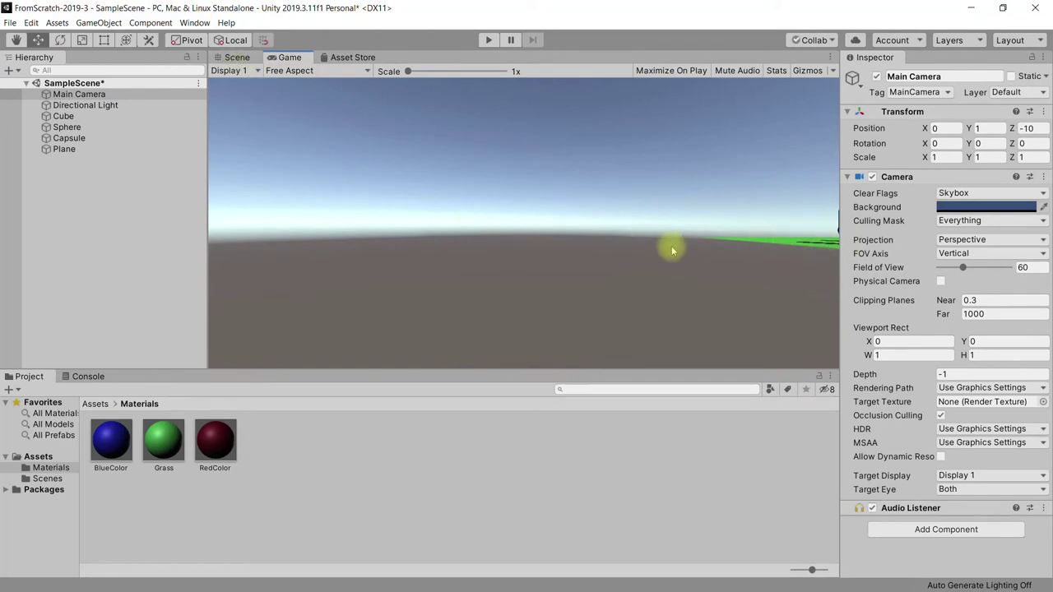
{"action": "left_click", "coordinate": [238, 56]}
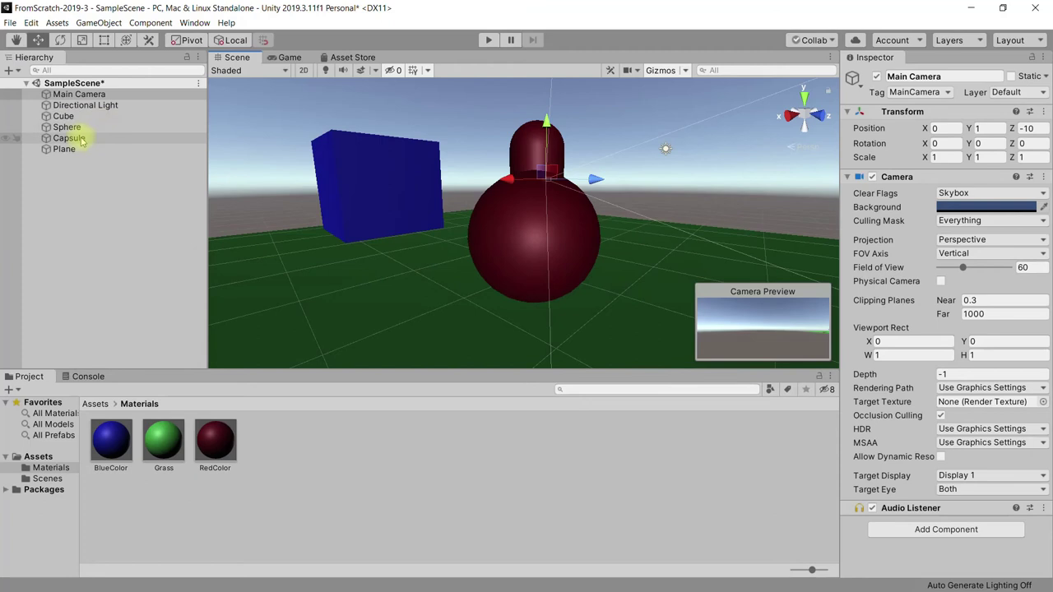
{"action": "left_click", "coordinate": [81, 95]}
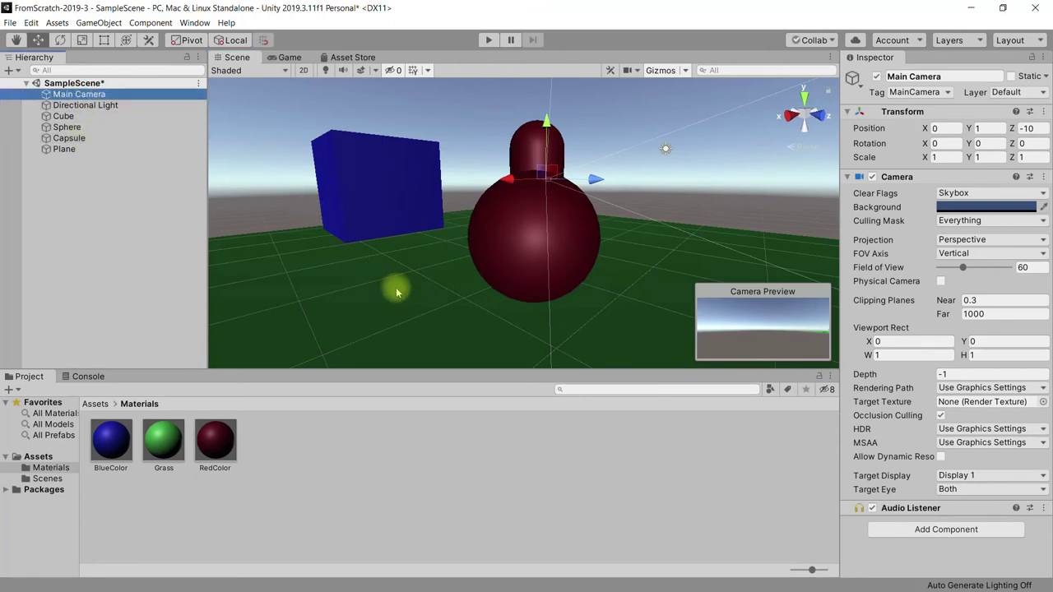
{"action": "left_click", "coordinate": [118, 148]}
Reset the Plane's Transform to position 0,0,0, rotation 0, scale 1, and check the Game view.
{"action": "right_click", "coordinate": [896, 112]}
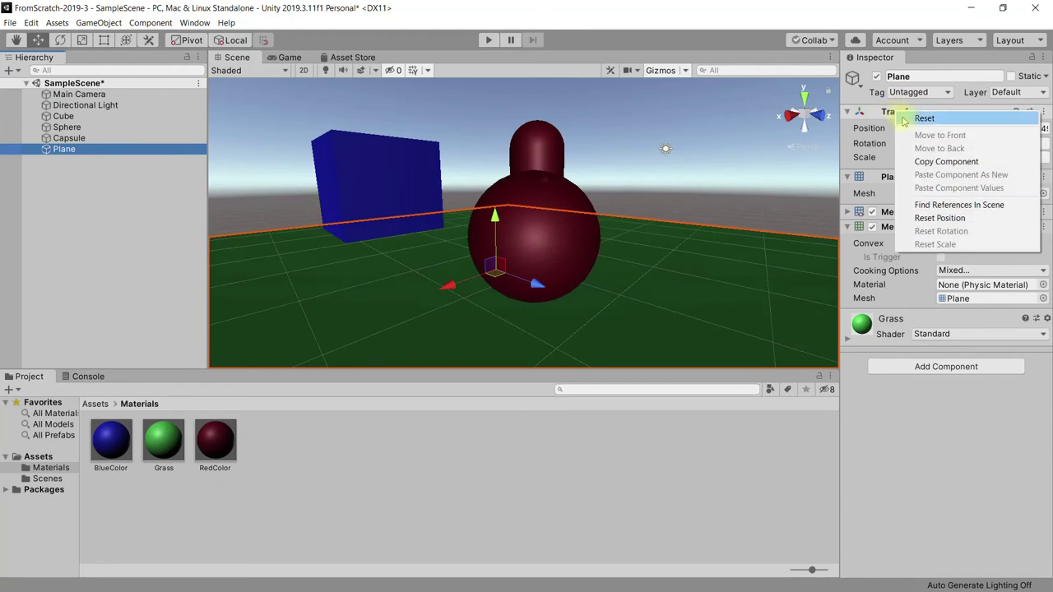
{"action": "left_click", "coordinate": [919, 118]}
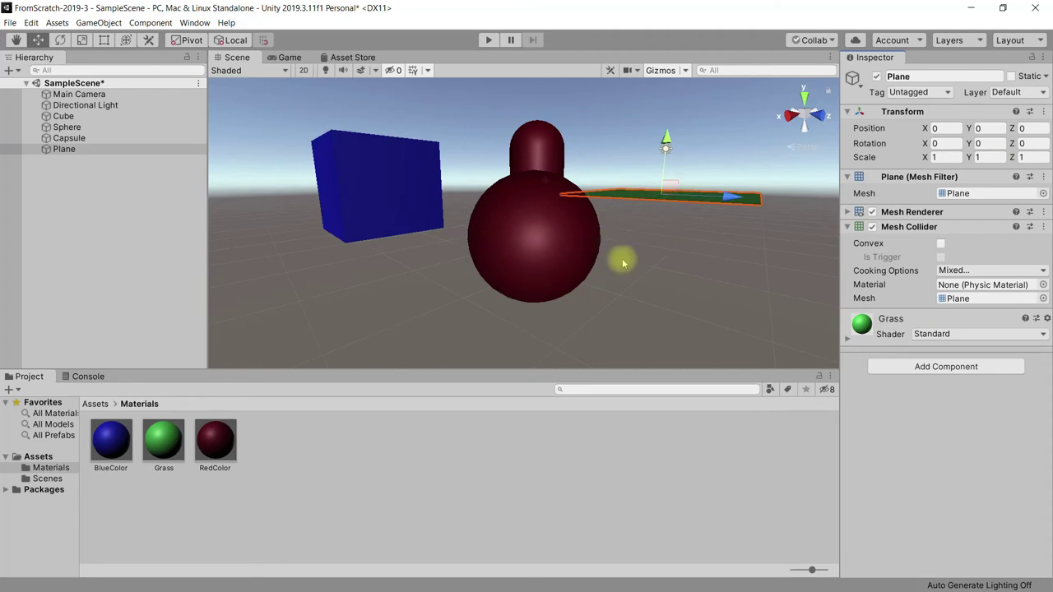
{"action": "scroll", "coordinate": [608, 238], "scroll_direction": "down", "scroll_amount": 3}
{"action": "left_click", "coordinate": [287, 57]}
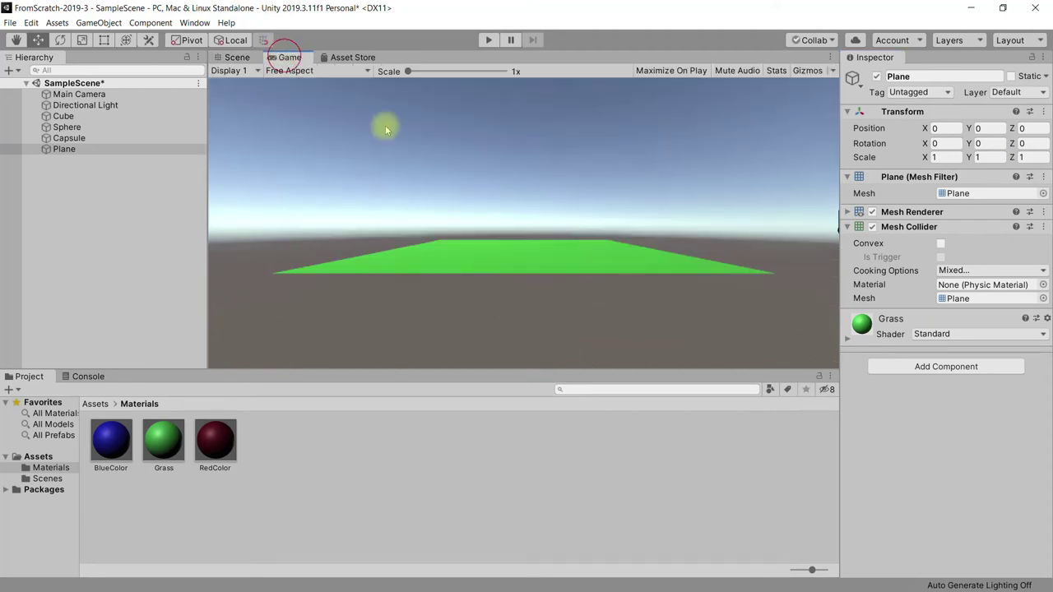
{"action": "left_click", "coordinate": [237, 56]}
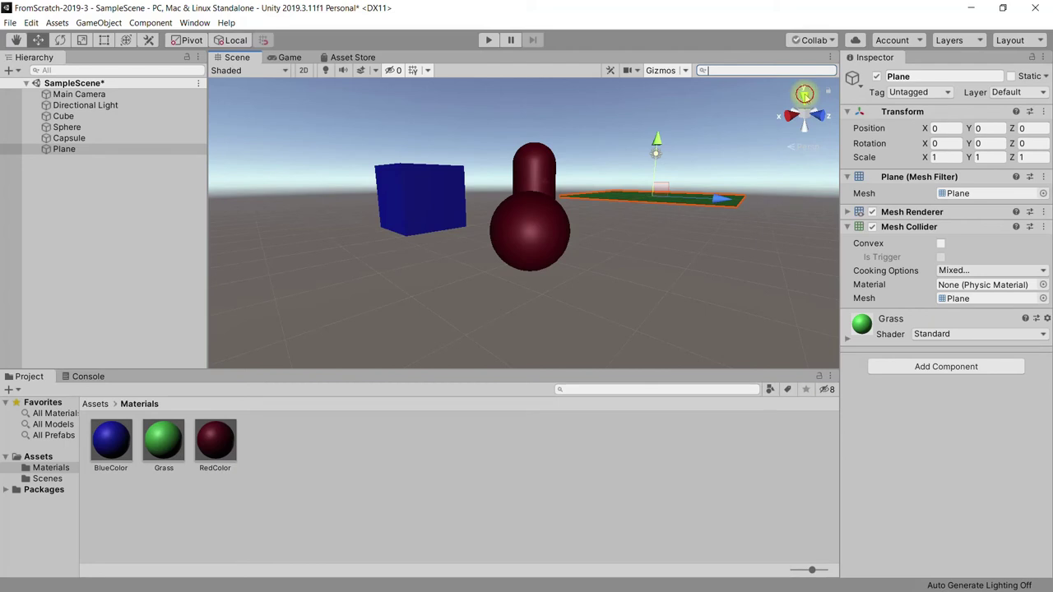
From a top-down view, move the cube, sphere and capsule onto the green plane.
{"action": "left_click", "coordinate": [805, 93]}
{"action": "scroll", "coordinate": [728, 222], "scroll_direction": "down", "scroll_amount": 2}
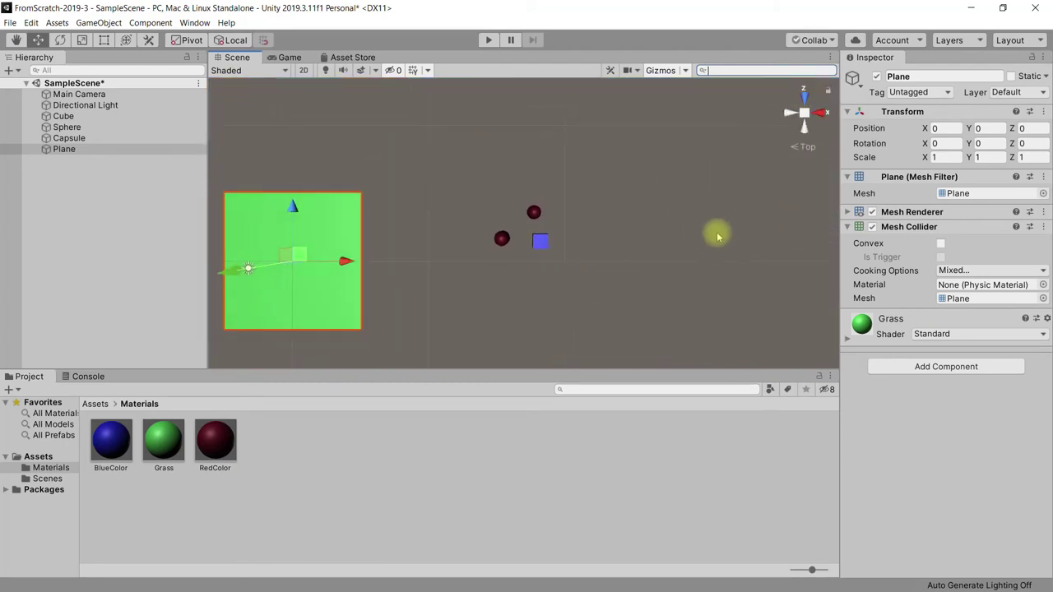
{"action": "left_click", "coordinate": [540, 240]}
{"action": "mouse_move", "coordinate": [597, 240]}
{"action": "left_mouse_down"}
{"action": "mouse_move", "coordinate": [429, 257]}
{"action": "mouse_move", "coordinate": [341, 240]}
{"action": "left_mouse_up"}
{"action": "left_click", "coordinate": [533, 213]}
{"action": "left_click_drag", "start_coordinate": [600, 220], "coordinate": [383, 227]}
{"action": "left_click", "coordinate": [504, 238]}
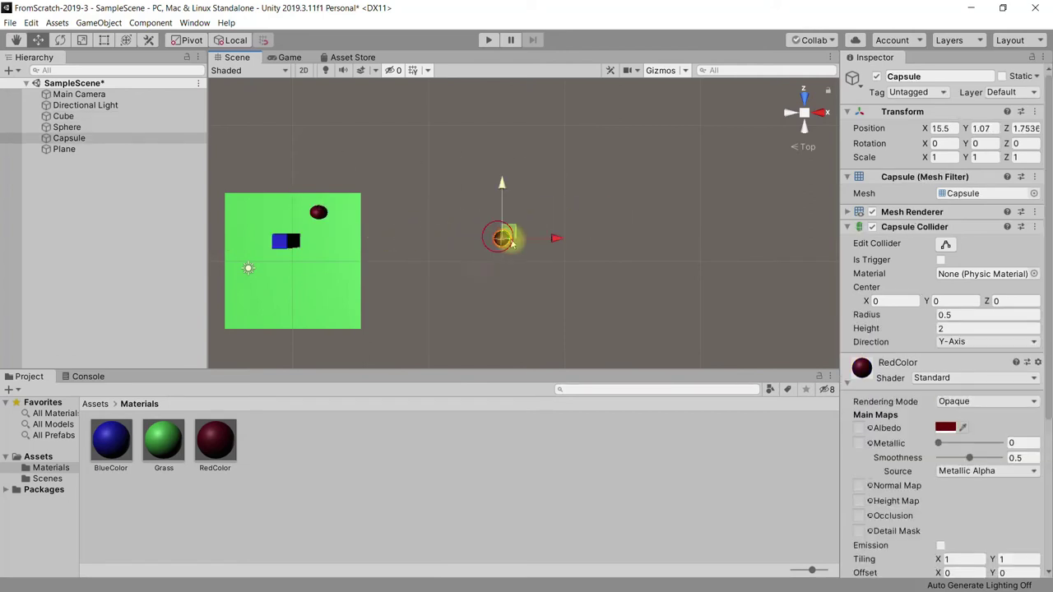
{"action": "left_click_drag", "start_coordinate": [559, 238], "coordinate": [371, 244]}
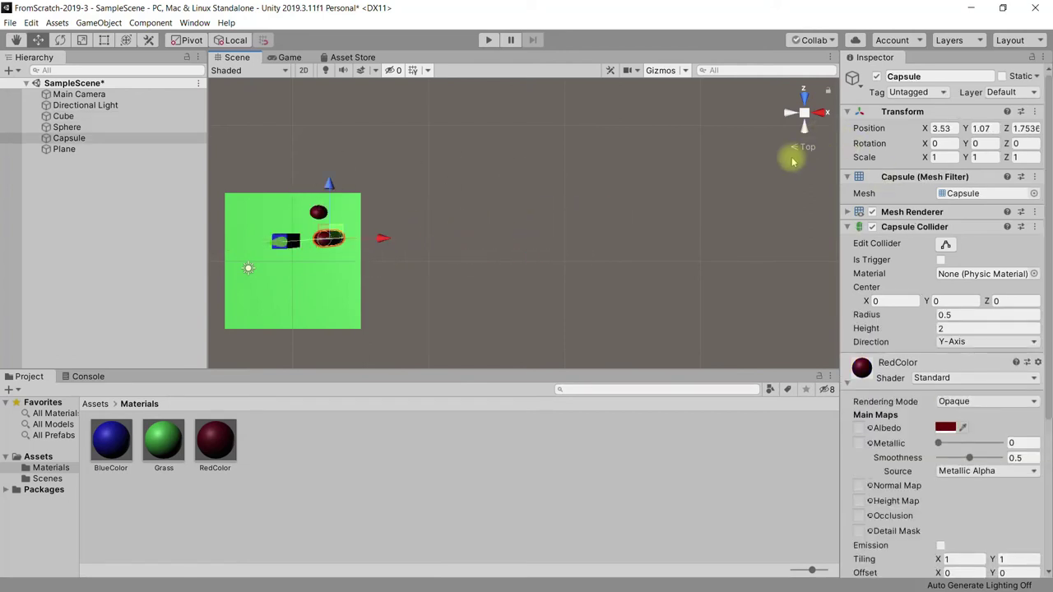
Return to a side view, frame the Plane and orbit around the objects.
{"action": "right_click_drag", "start_coordinate": [792, 162], "coordinate": [757, 122]}
{"action": "left_click", "coordinate": [811, 113]}
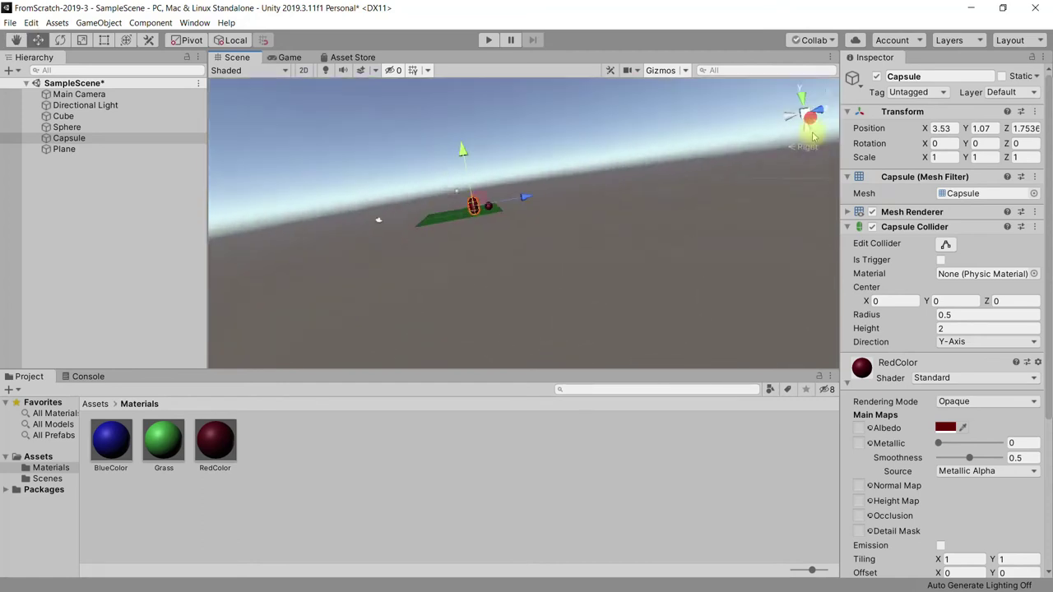
{"action": "mouse_move", "coordinate": [681, 205]}
{"action": "middle_mouse_down"}
{"action": "mouse_move", "coordinate": [617, 220]}
{"action": "mouse_move", "coordinate": [600, 250]}
{"action": "middle_mouse_up"}
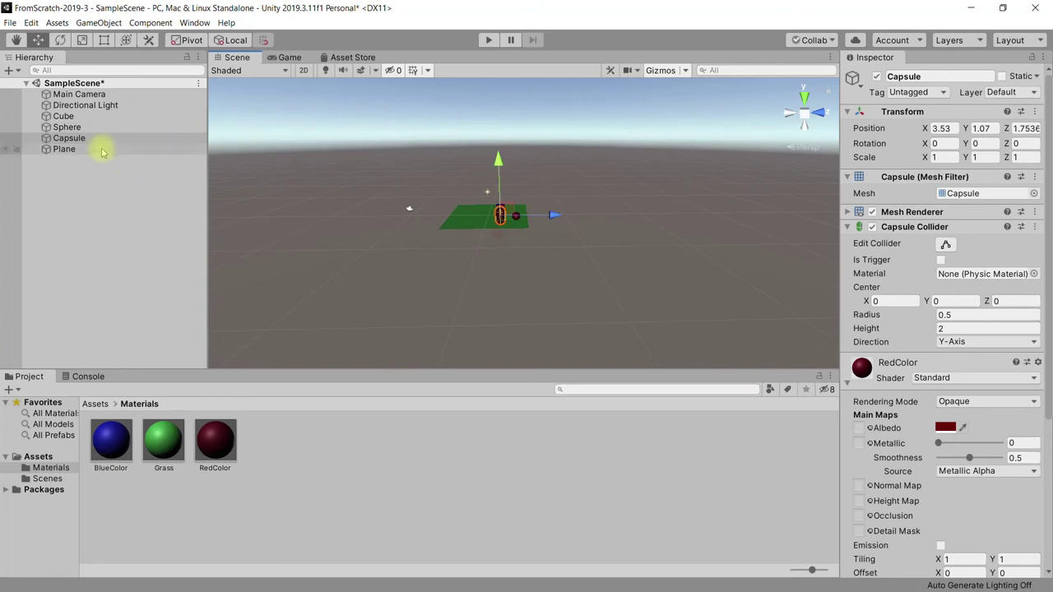
{"action": "double_click", "coordinate": [64, 149]}
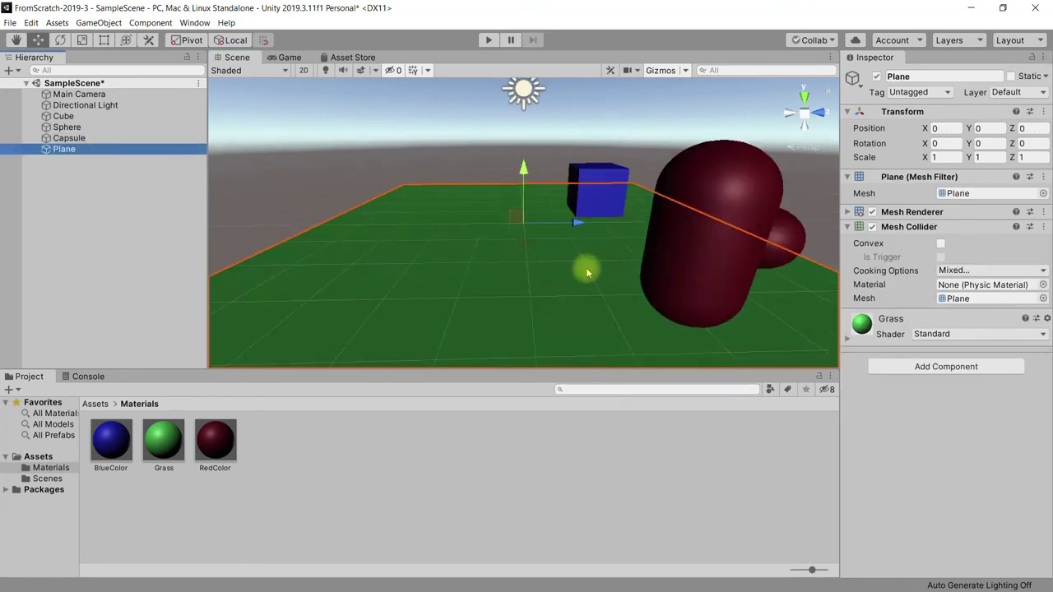
{"action": "left_click_drag", "start_coordinate": [592, 260], "coordinate": [632, 245], "text": "alt"}
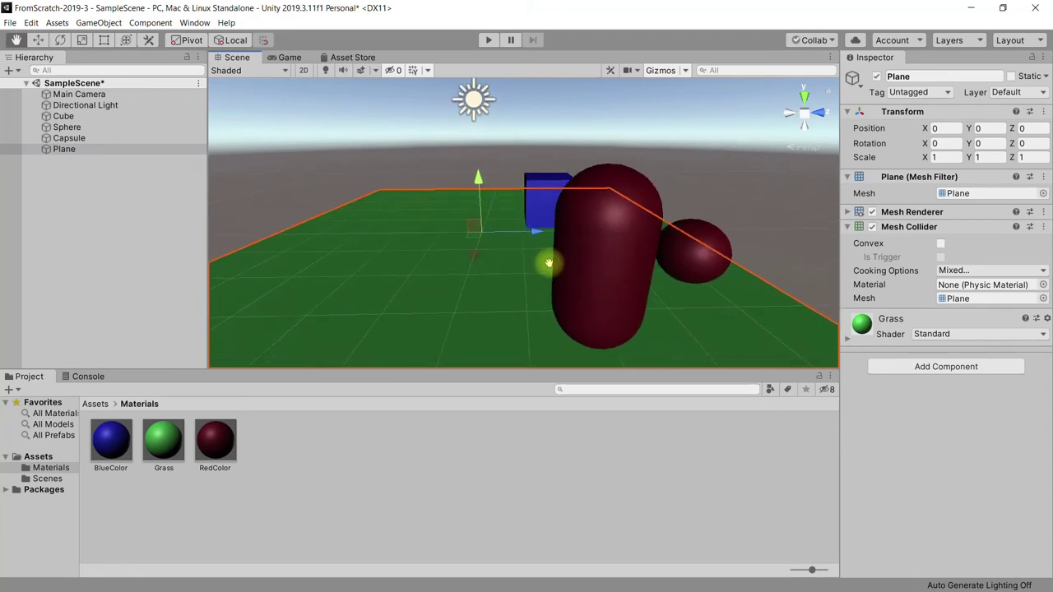
Move the Main Camera forward along Z toward the objects, checking the Game view.
{"action": "left_click", "coordinate": [289, 57]}
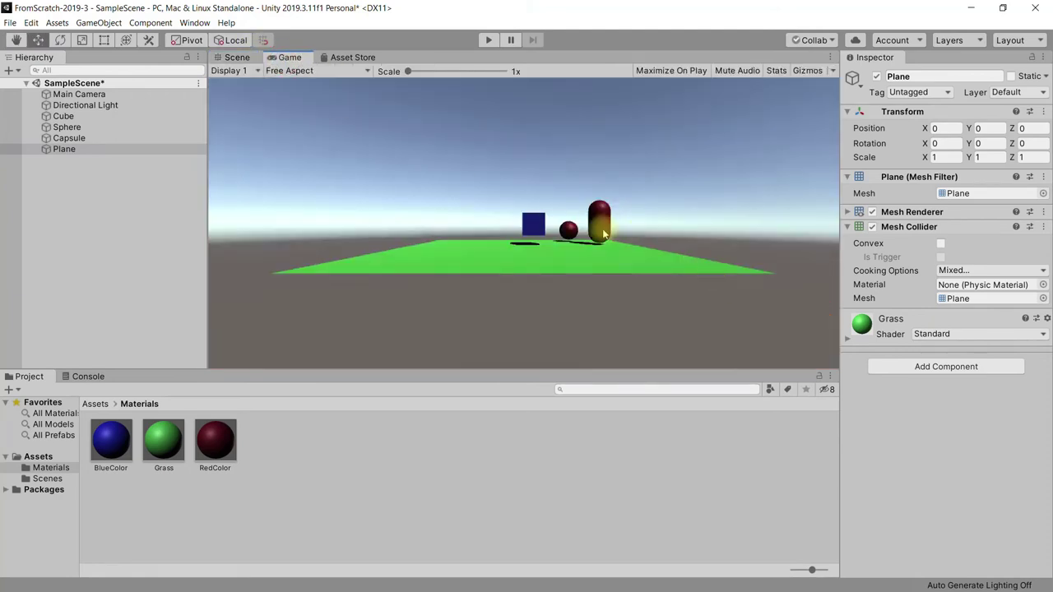
{"action": "left_click", "coordinate": [237, 57]}
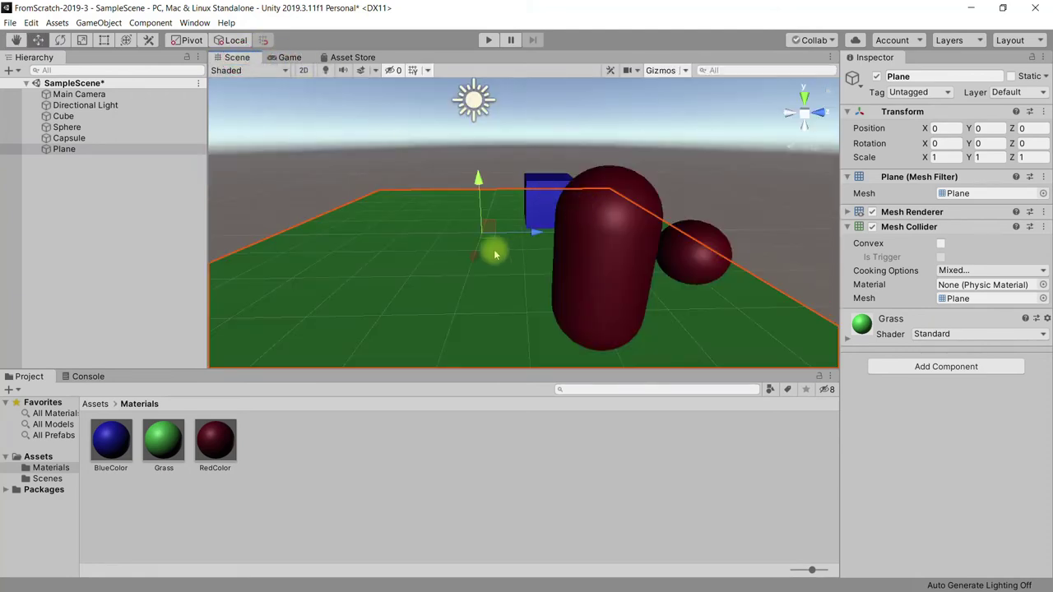
{"action": "left_click", "coordinate": [111, 94]}
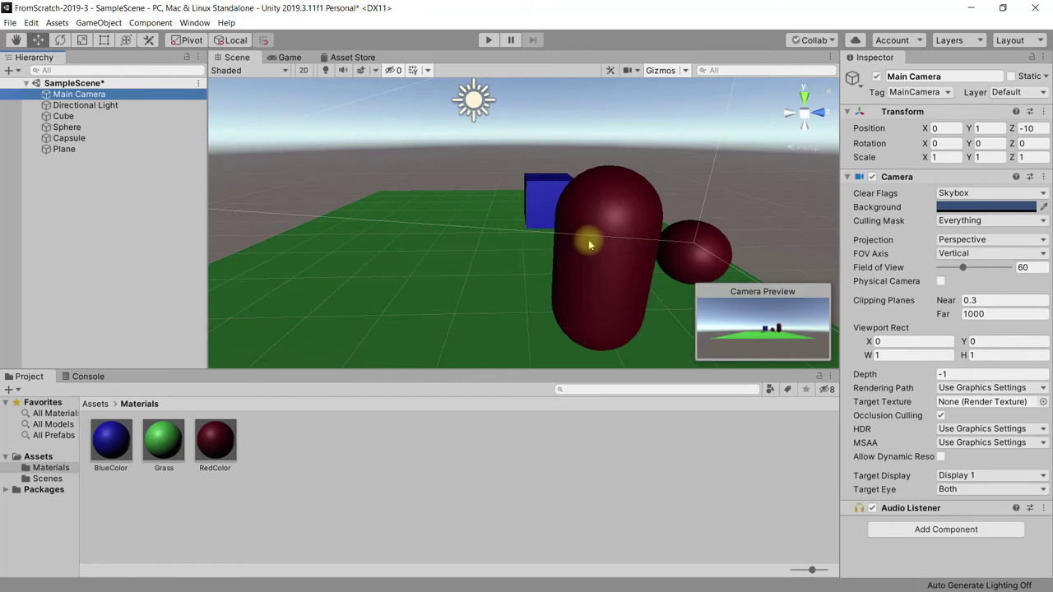
{"action": "scroll", "coordinate": [592, 243], "scroll_direction": "down", "scroll_amount": 2}
{"action": "scroll", "coordinate": [592, 242], "scroll_direction": "down", "scroll_amount": 2}
{"action": "scroll", "coordinate": [592, 243], "scroll_direction": "down", "scroll_amount": 1}
{"action": "left_click_drag", "start_coordinate": [273, 210], "coordinate": [391, 249]}
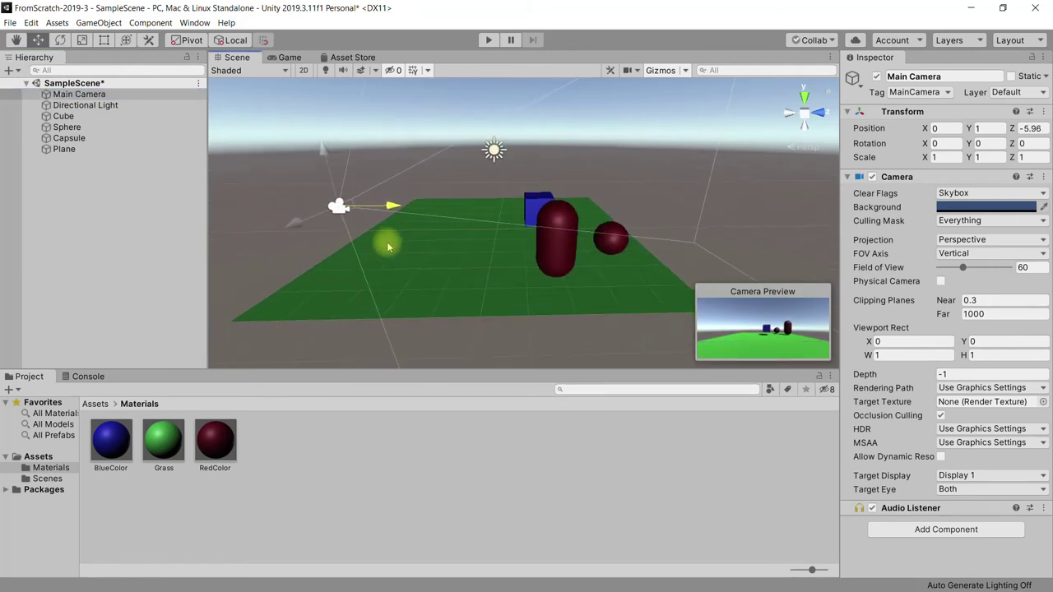
{"action": "left_click", "coordinate": [279, 58]}
Tilt the Main Camera down to about X 11.261 and preview the result.
{"action": "key", "text": "ctrl+1"}
{"action": "left_click", "coordinate": [61, 40]}
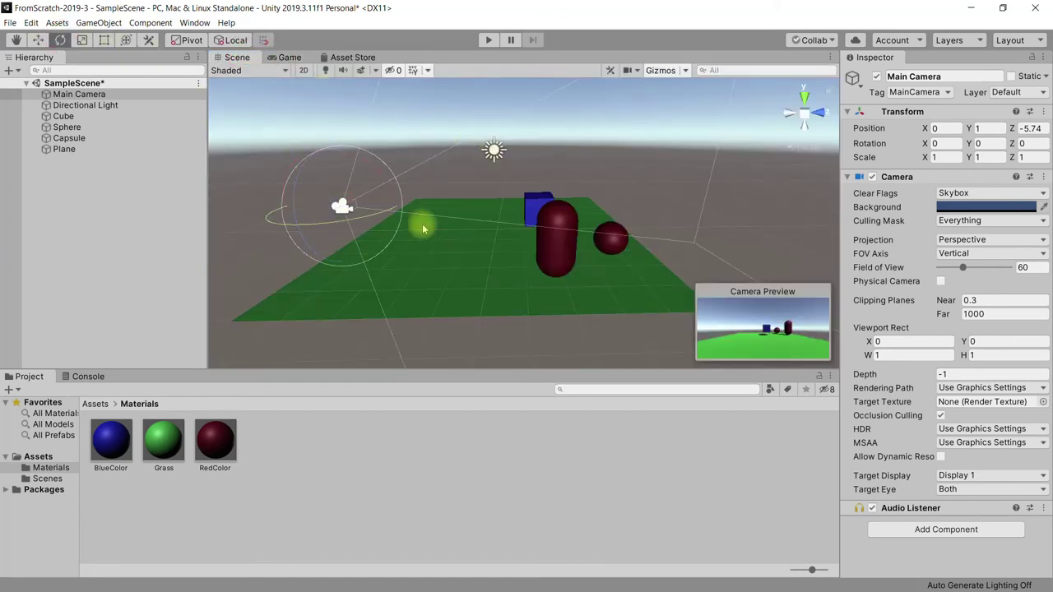
{"action": "left_click_drag", "start_coordinate": [393, 191], "coordinate": [400, 215]}
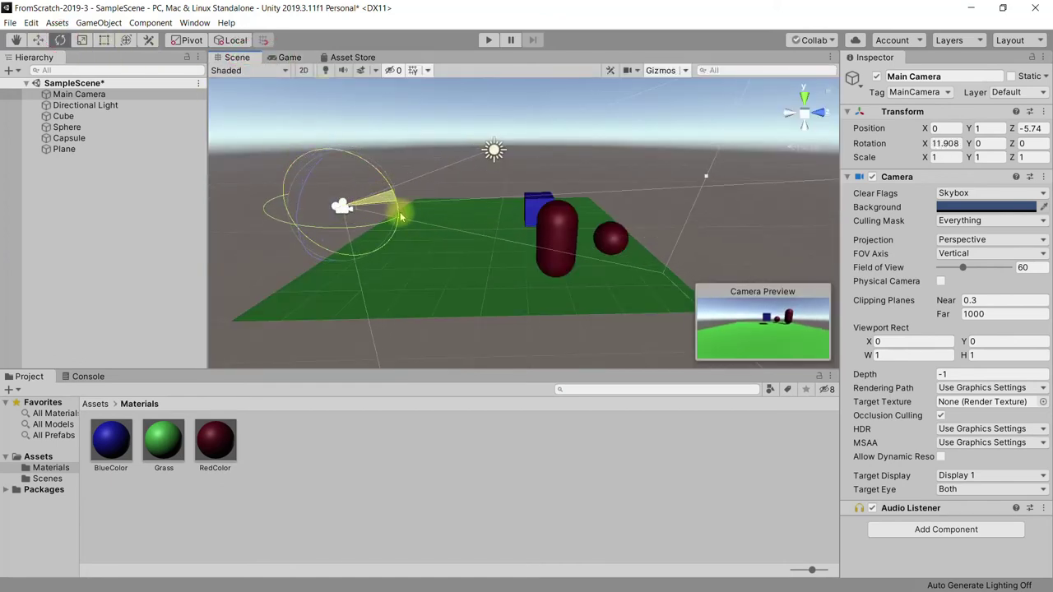
{"action": "key", "text": "ctrl+2"}
{"action": "left_click", "coordinate": [238, 55]}
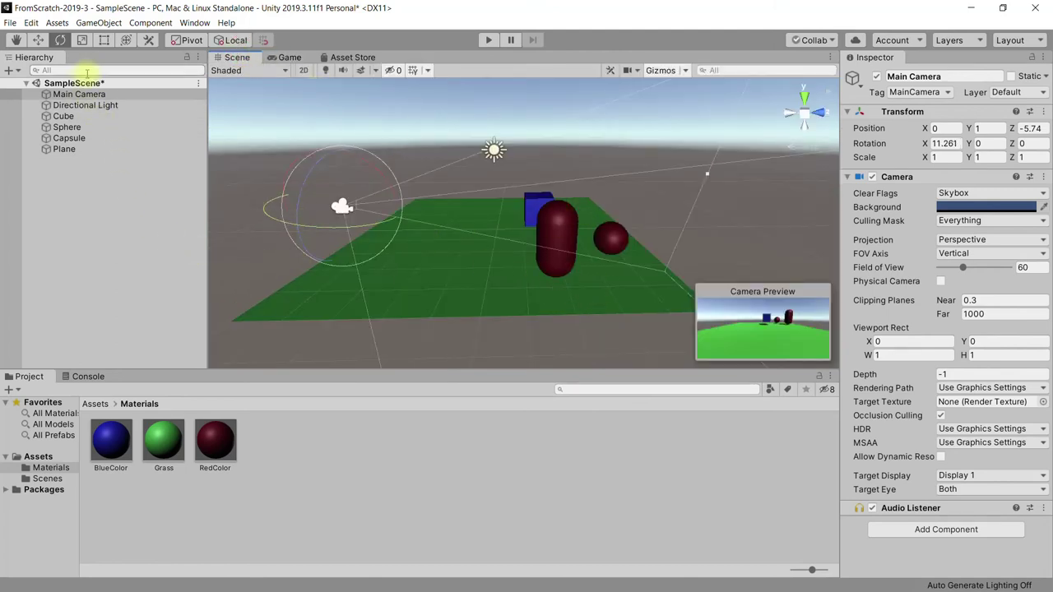
Bring the Main Camera closer and slightly lower, to position 0, 0.89, -3.84.
{"action": "left_click", "coordinate": [38, 40]}
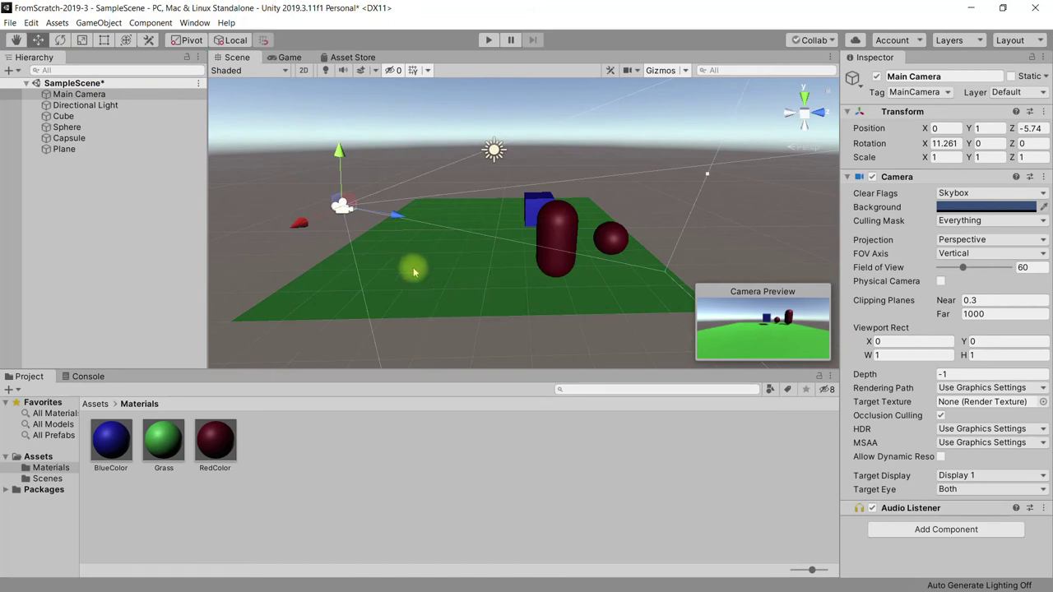
{"action": "left_click_drag", "start_coordinate": [399, 217], "coordinate": [424, 229]}
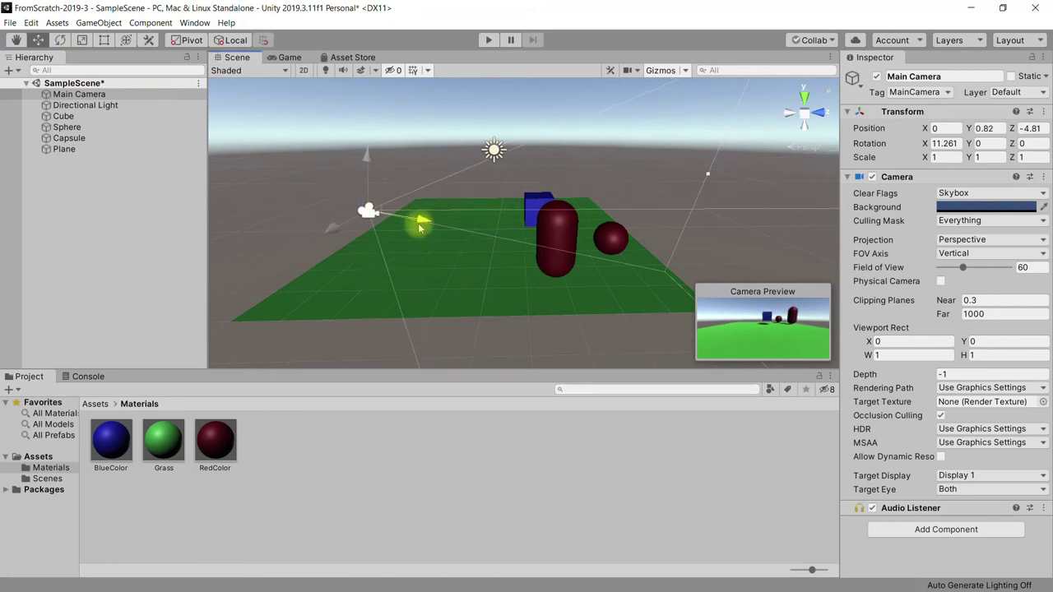
{"action": "mouse_move", "coordinate": [367, 159]}
{"action": "left_mouse_down"}
{"action": "mouse_move", "coordinate": [382, 167]}
{"action": "mouse_move", "coordinate": [375, 155]}
{"action": "left_mouse_up"}
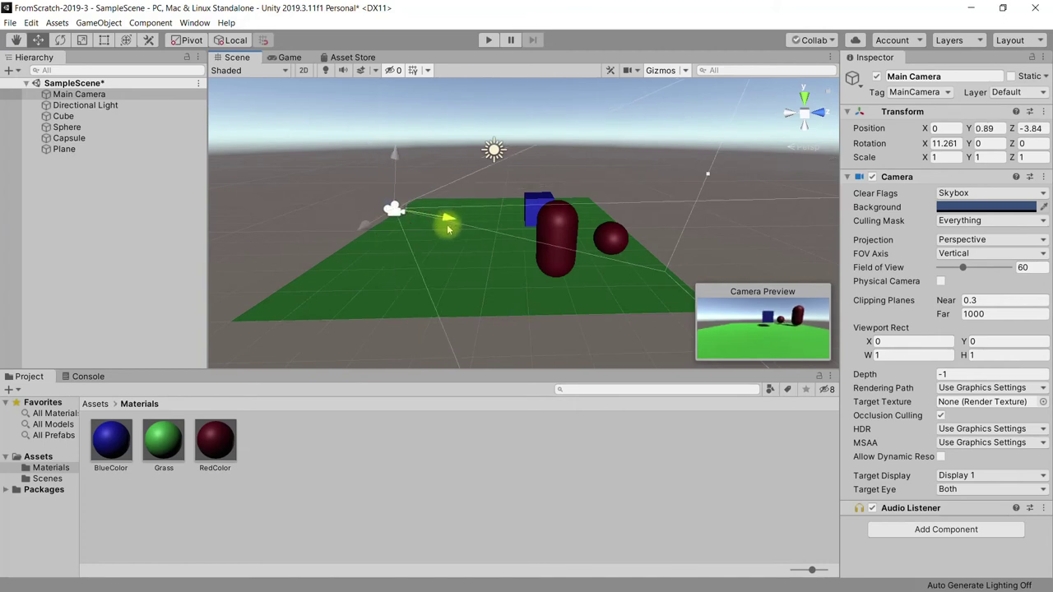
{"action": "left_click", "coordinate": [512, 289]}
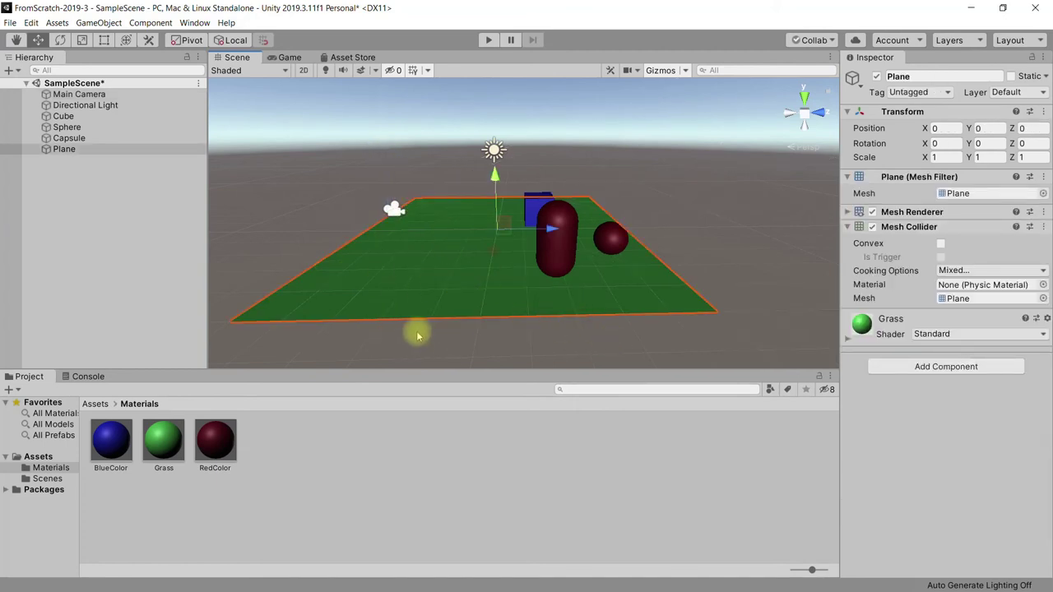
Expand the Grass material in the Inspector to show Albedo and Tiling, then switch to the browser.
{"action": "scroll", "coordinate": [490, 332], "scroll_direction": "up", "scroll_amount": 2}
{"action": "scroll", "coordinate": [490, 329], "scroll_direction": "up", "scroll_amount": 2}
{"action": "scroll", "coordinate": [488, 324], "scroll_direction": "up", "scroll_amount": 3}
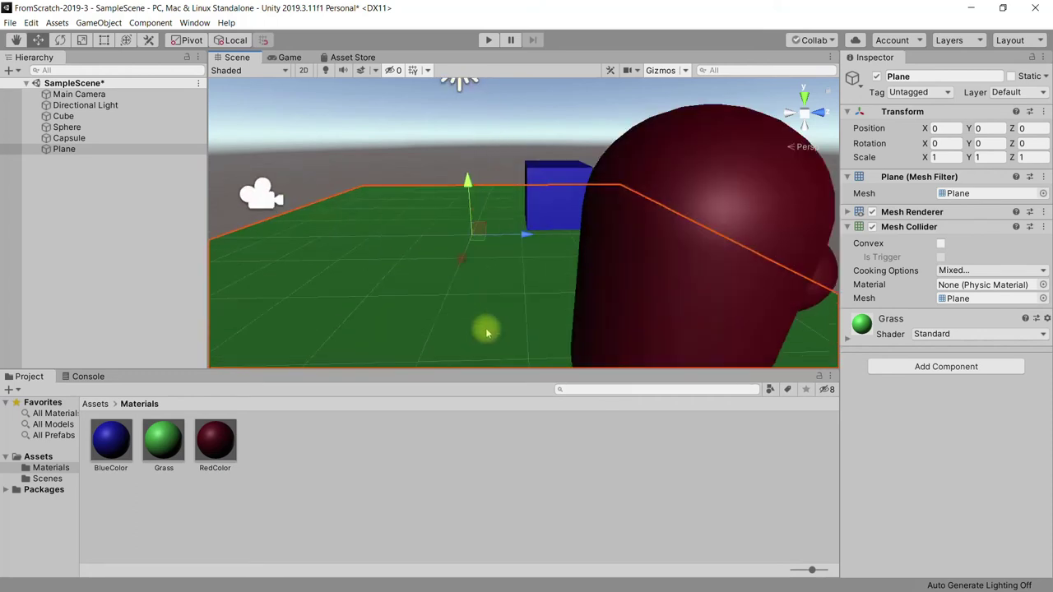
{"action": "scroll", "coordinate": [477, 317], "scroll_direction": "down", "scroll_amount": 4}
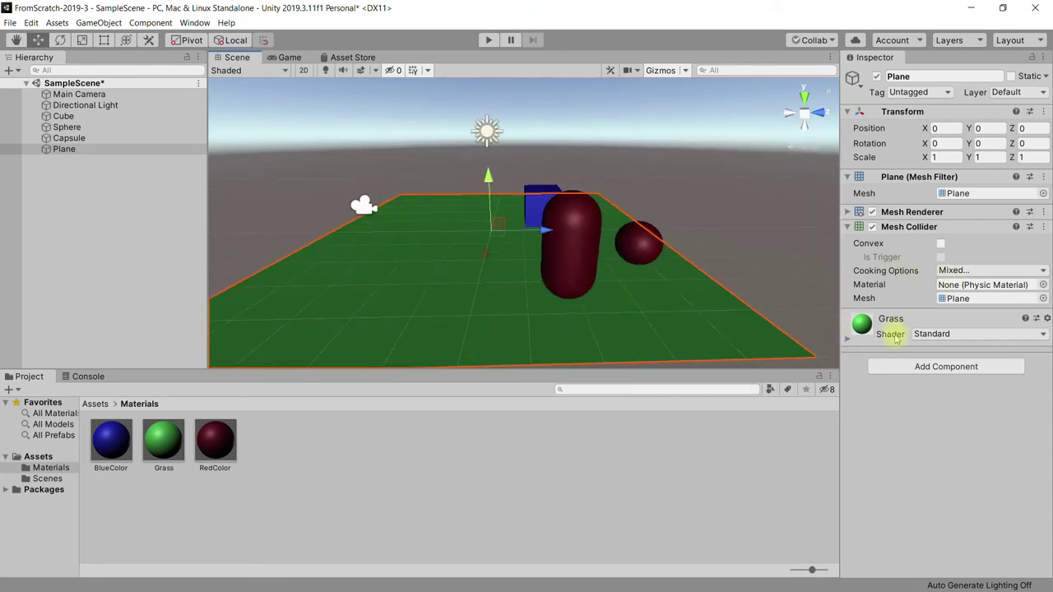
{"action": "left_click", "coordinate": [847, 341]}
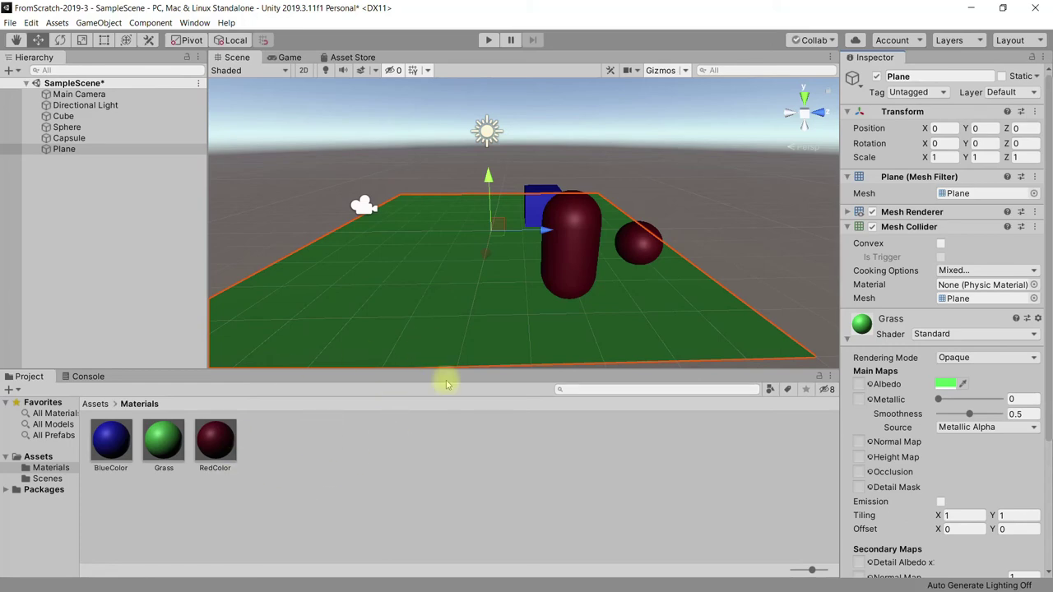
{"action": "key", "text": "alt+Tab"}
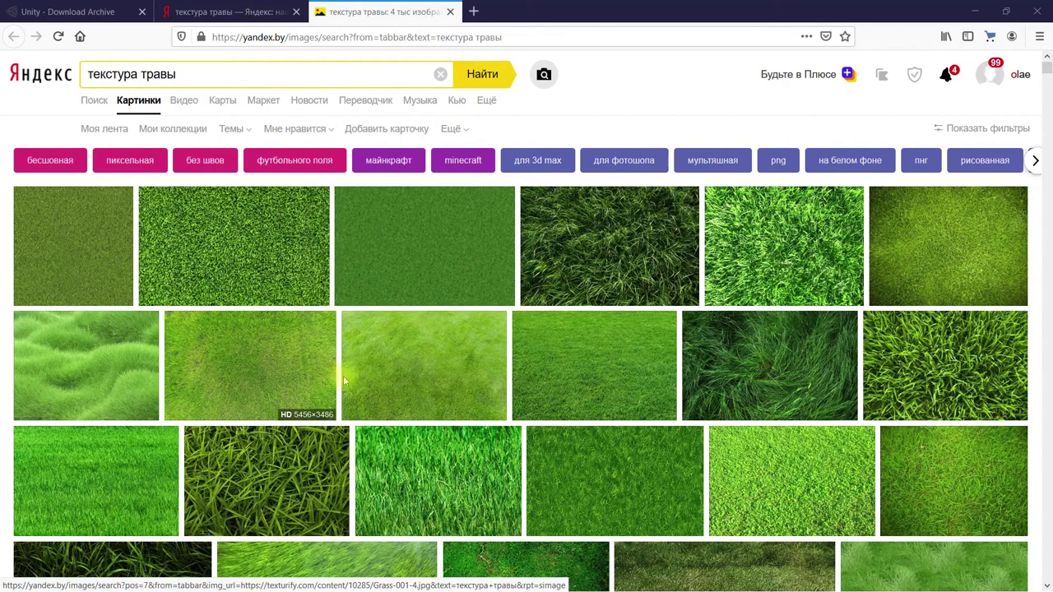
Filter the grass texture search by 'бесшовная' and open the 1000×1000 grass image.
{"action": "mouse_move", "coordinate": [362, 389]}
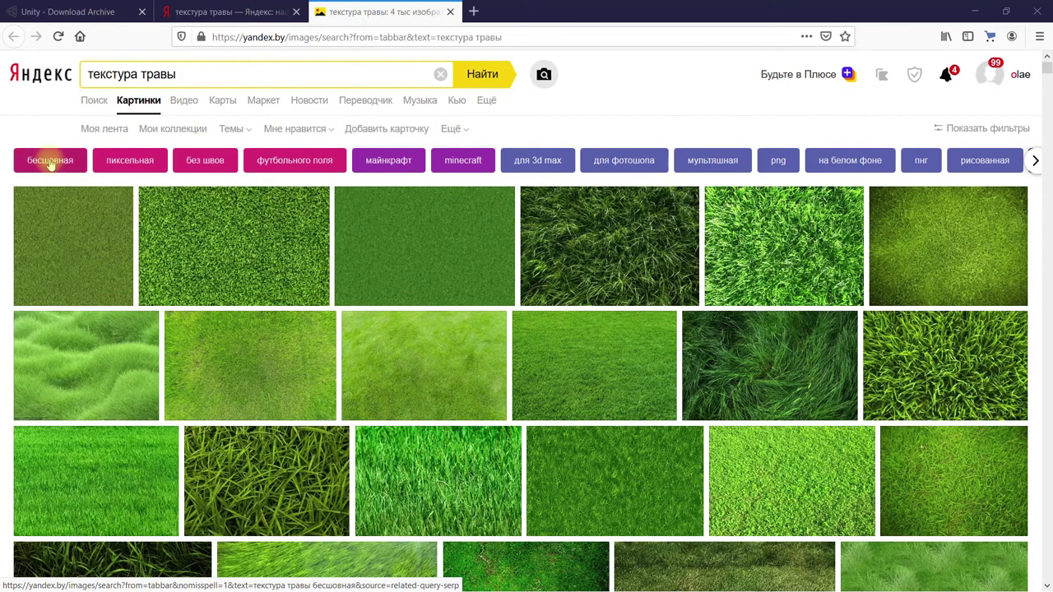
{"action": "left_click", "coordinate": [51, 162]}
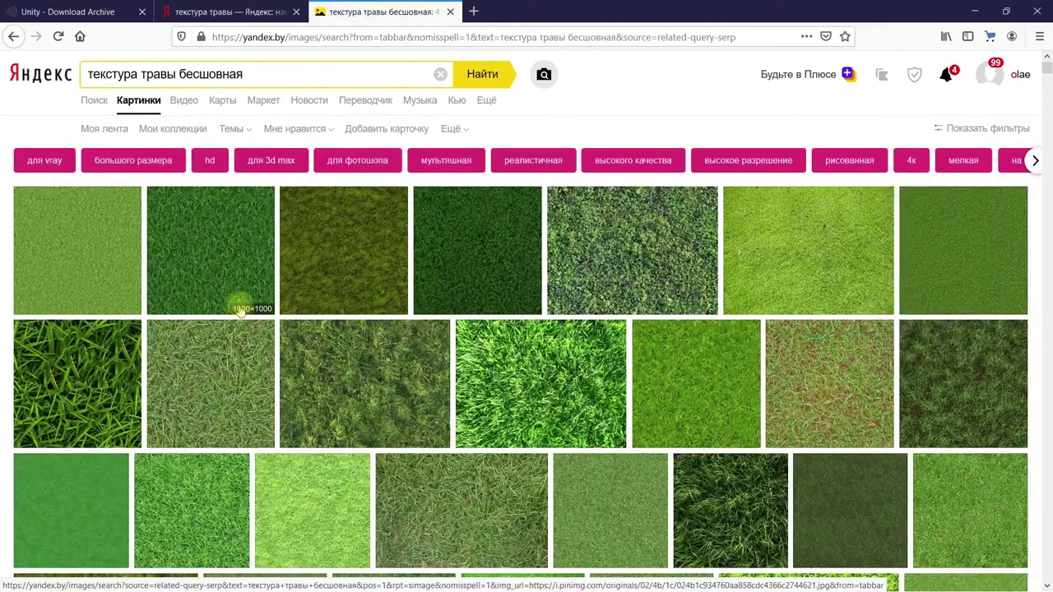
{"action": "mouse_move", "coordinate": [201, 309]}
{"action": "left_click", "coordinate": [211, 275]}
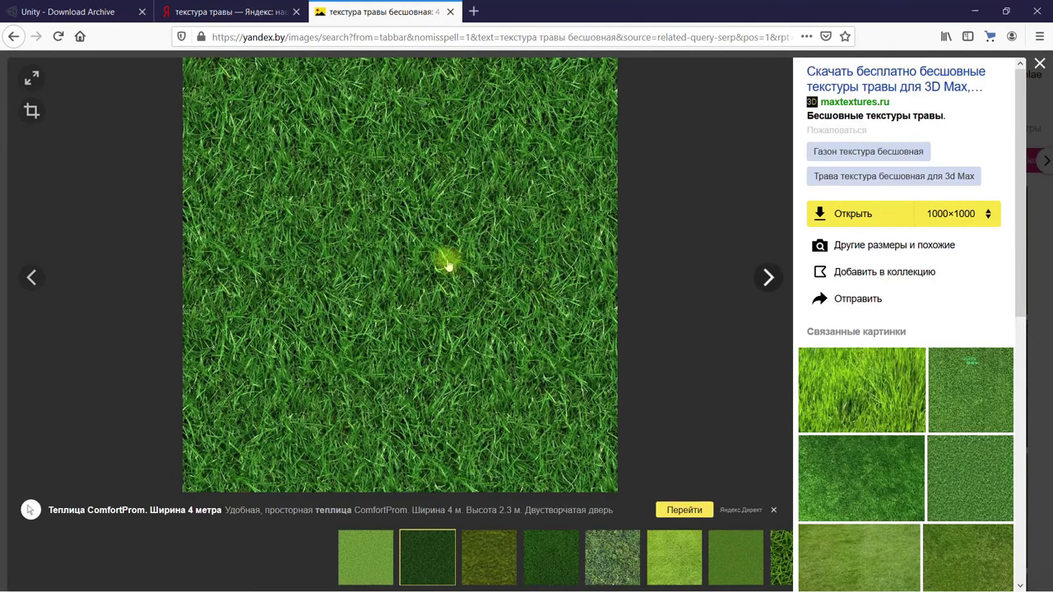
Save the full-size seamless grass image from Firefox as 'grass-texture' in the FROMSCRATCH folder.
{"action": "left_click", "coordinate": [852, 213]}
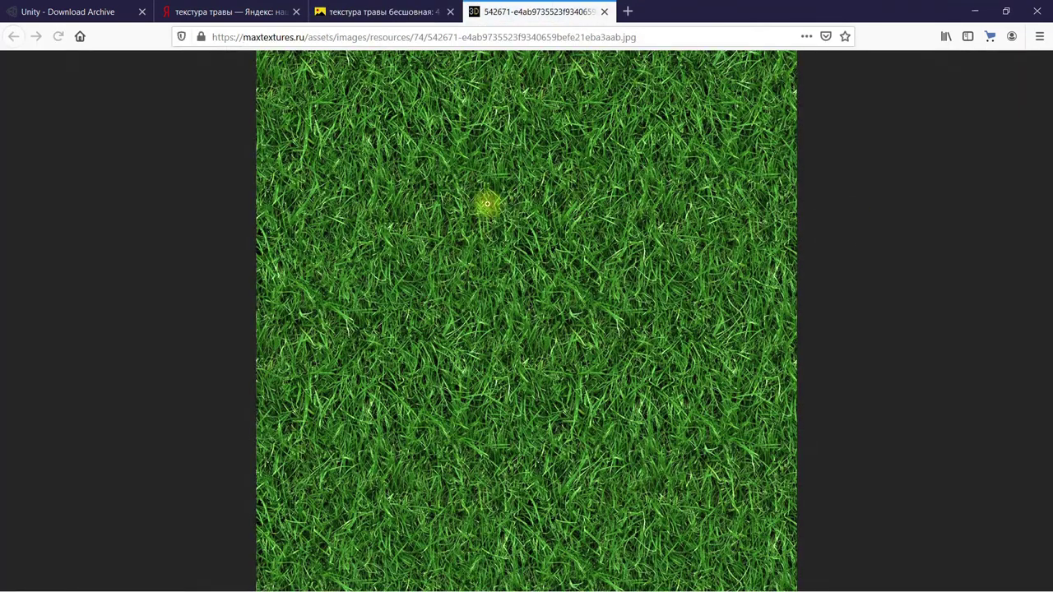
{"action": "right_click", "coordinate": [517, 204]}
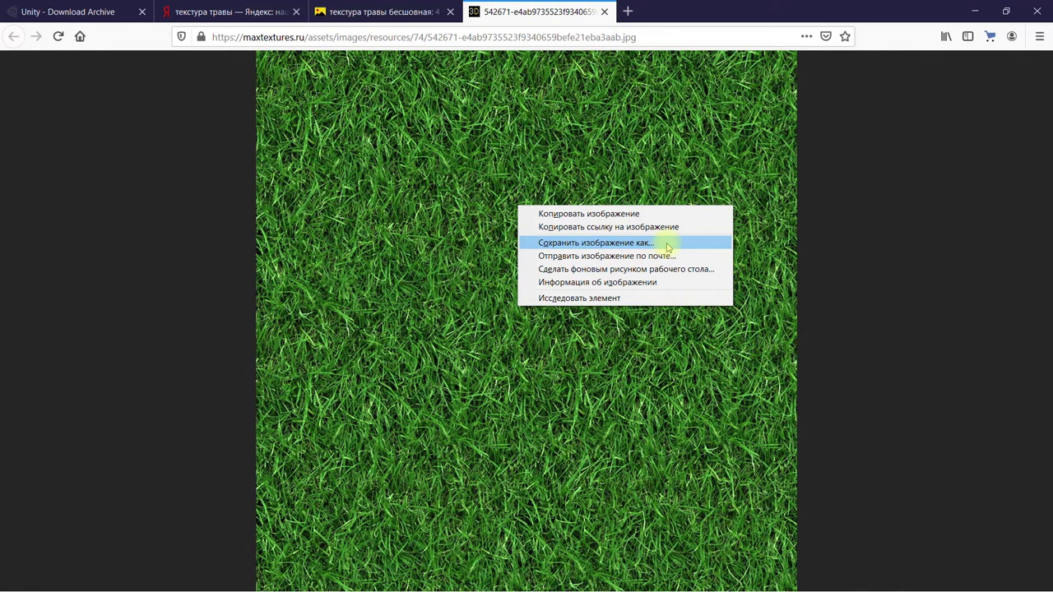
{"action": "left_click", "coordinate": [668, 246]}
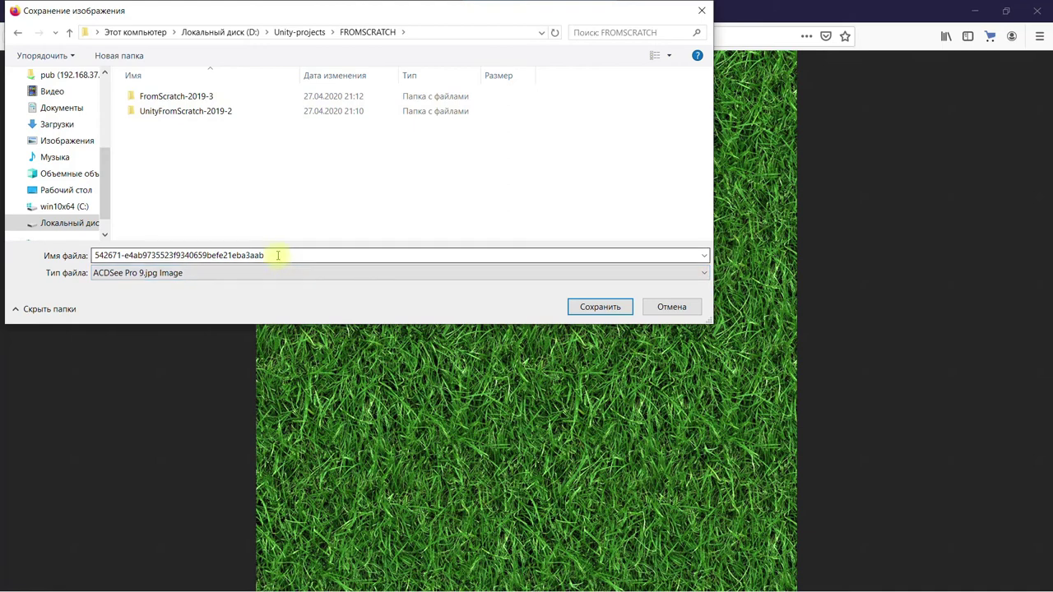
{"action": "double_click", "coordinate": [278, 255]}
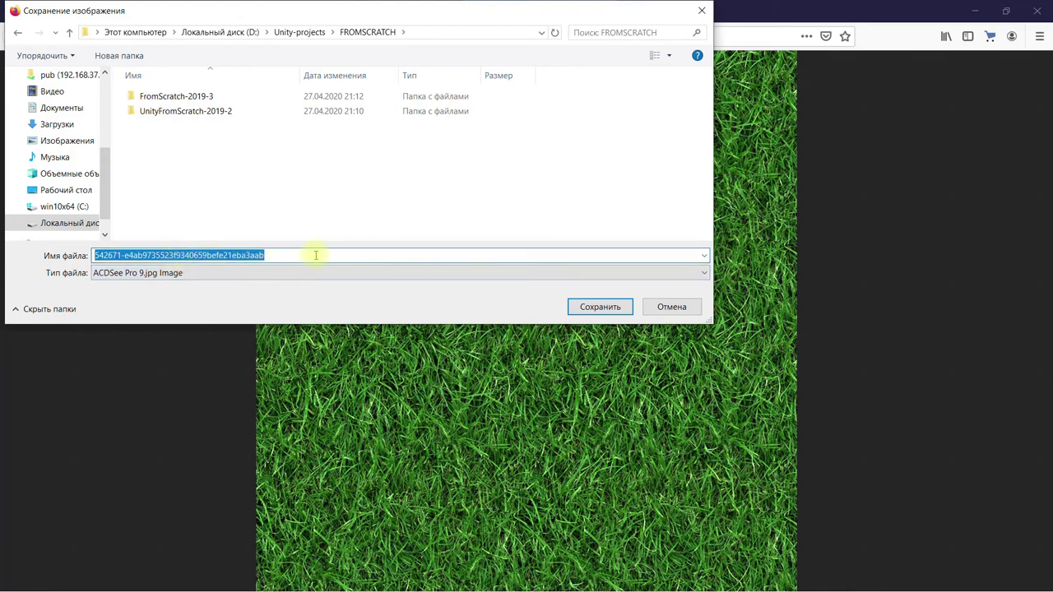
{"action": "type", "text": "пкф"}
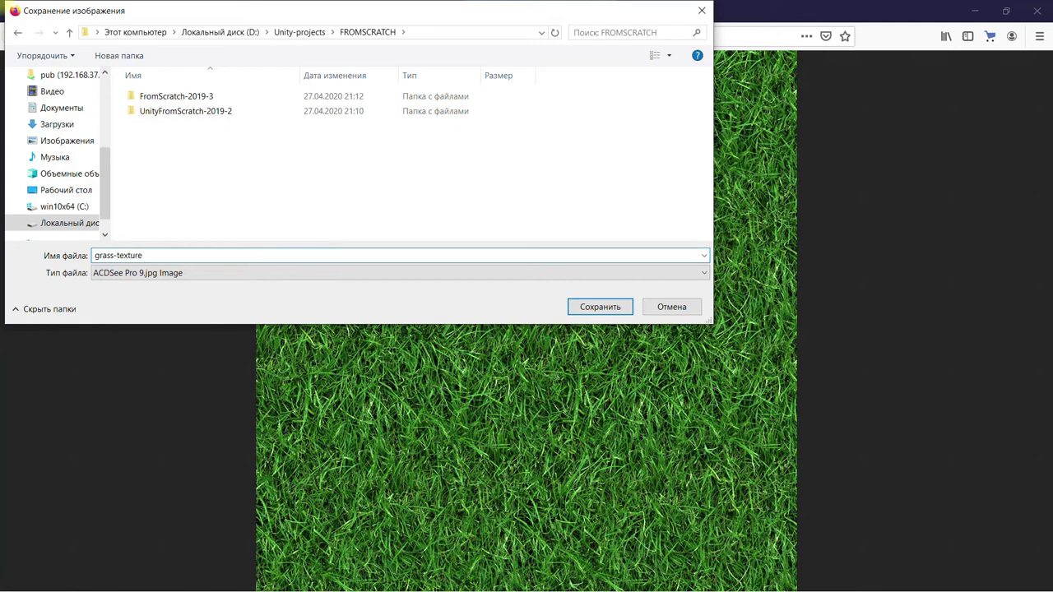
{"action": "left_click", "coordinate": [601, 306]}
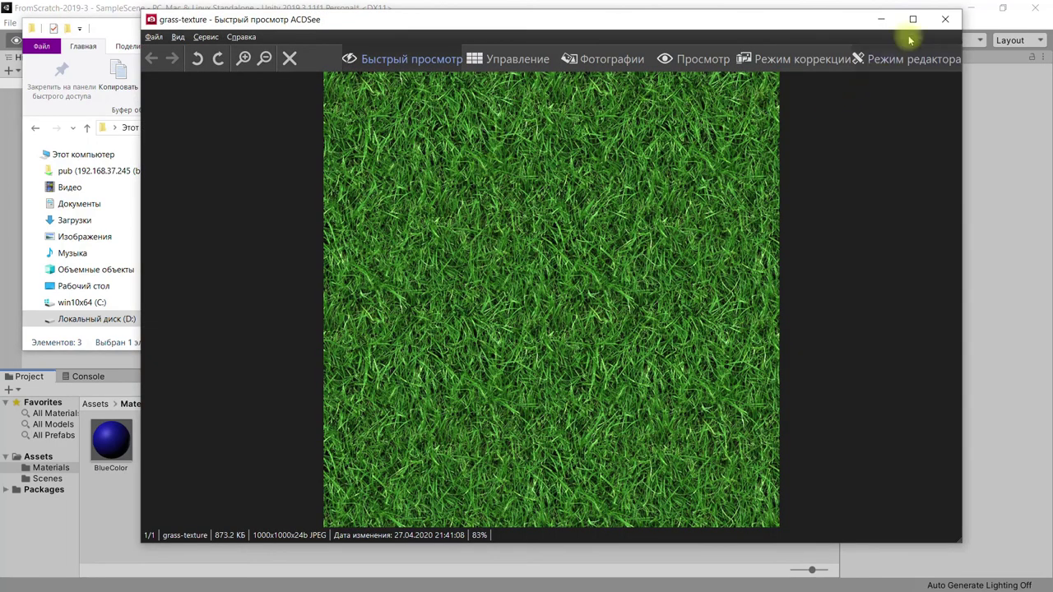
Close the image preview, switch Explorer to large thumbnails and reposition its window.
{"action": "left_click", "coordinate": [937, 25]}
{"action": "left_click", "coordinate": [180, 45]}
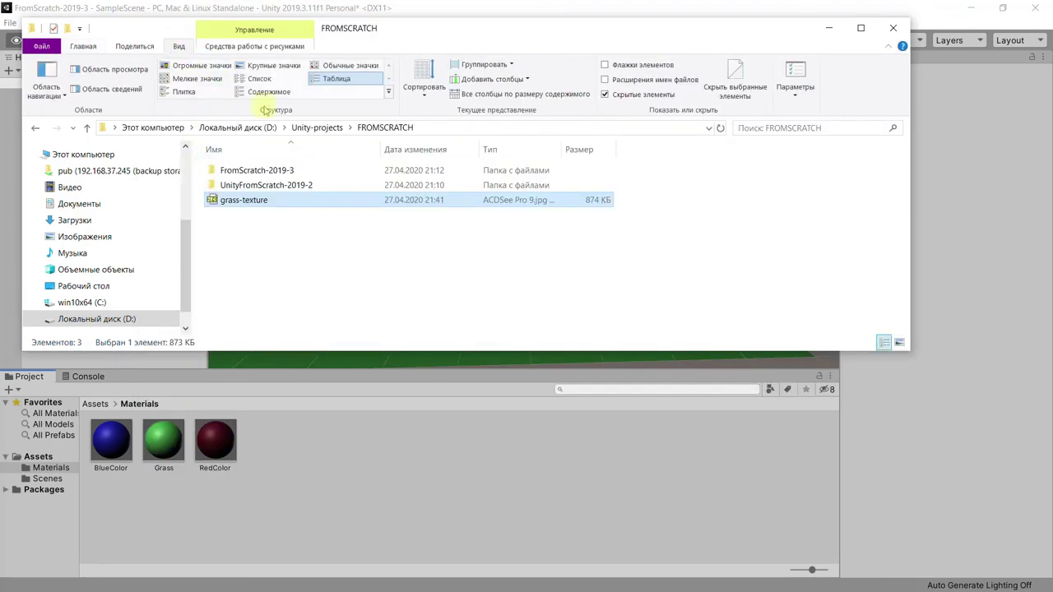
{"action": "left_click", "coordinate": [274, 65]}
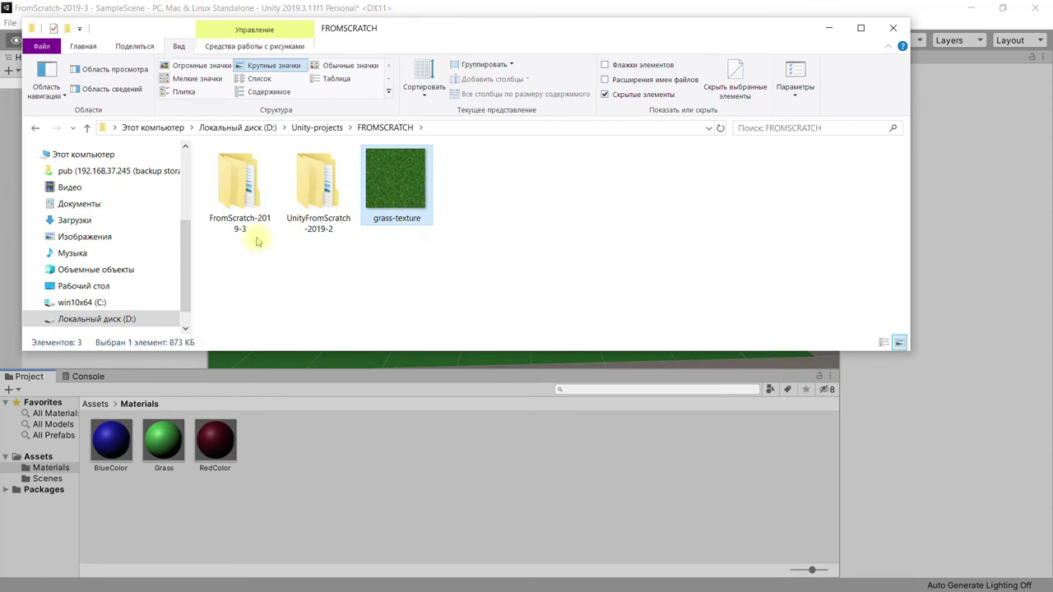
{"action": "left_click_drag", "start_coordinate": [165, 30], "coordinate": [288, 74]}
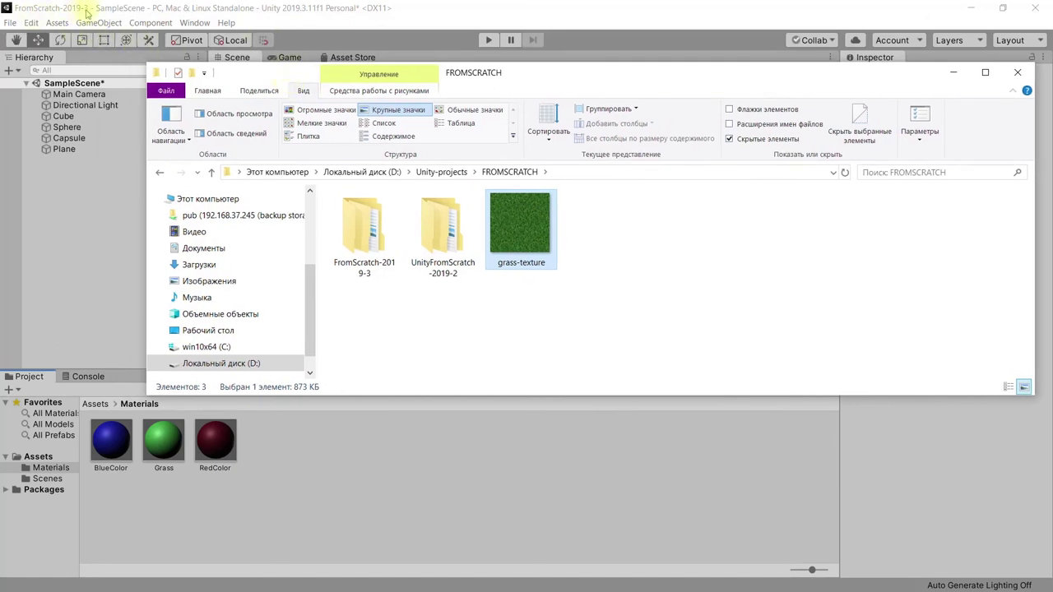
Browse into FromScratch-2019-3's Assets, then return to FROMSCRATCH and select grass-texture.
{"action": "double_click", "coordinate": [362, 239]}
{"action": "left_click", "coordinate": [355, 214]}
{"action": "double_click", "coordinate": [355, 214]}
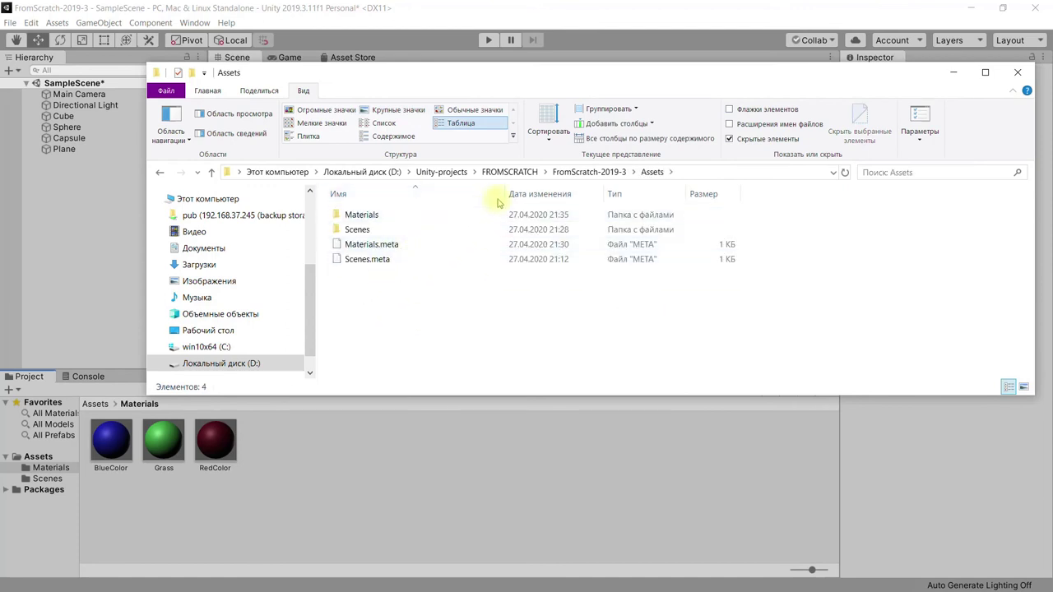
{"action": "left_click", "coordinate": [511, 172]}
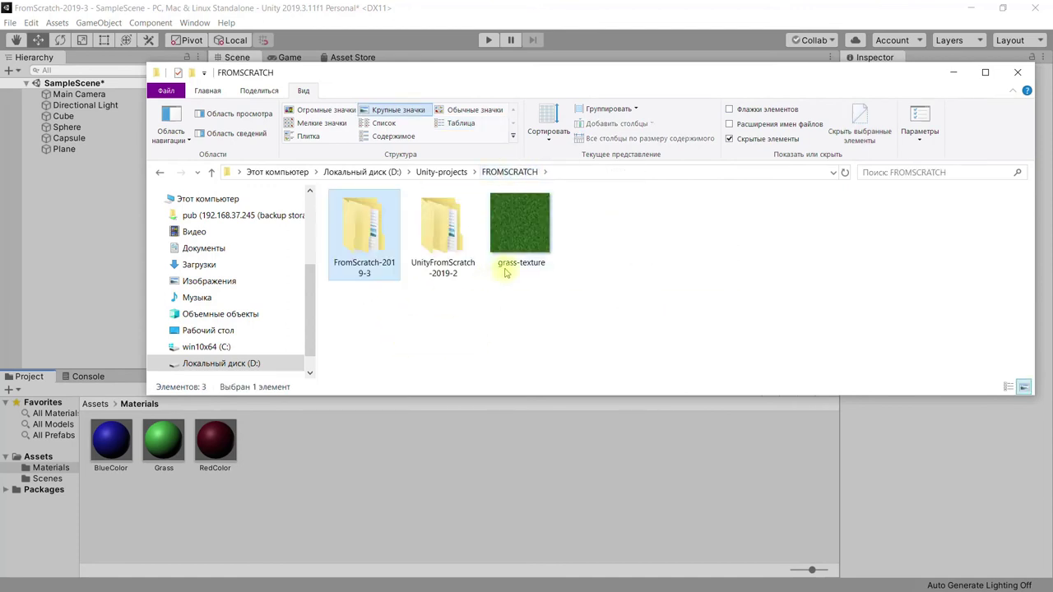
{"action": "left_click", "coordinate": [514, 230]}
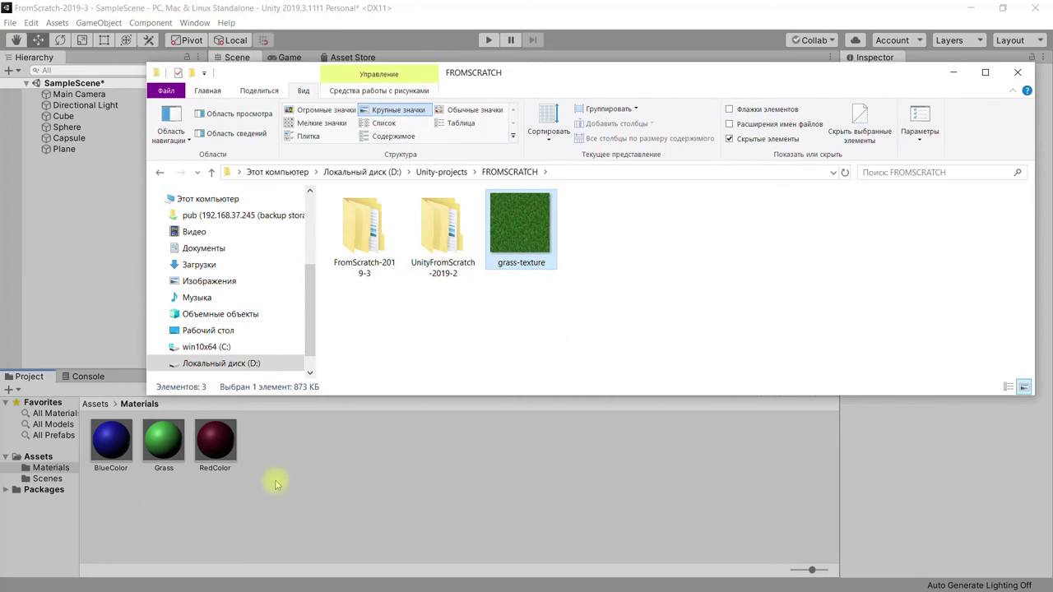
Create a new folder named 'Textures' under Assets in the Project panel and open it.
{"action": "left_click_drag", "start_coordinate": [526, 226], "coordinate": [136, 403]}
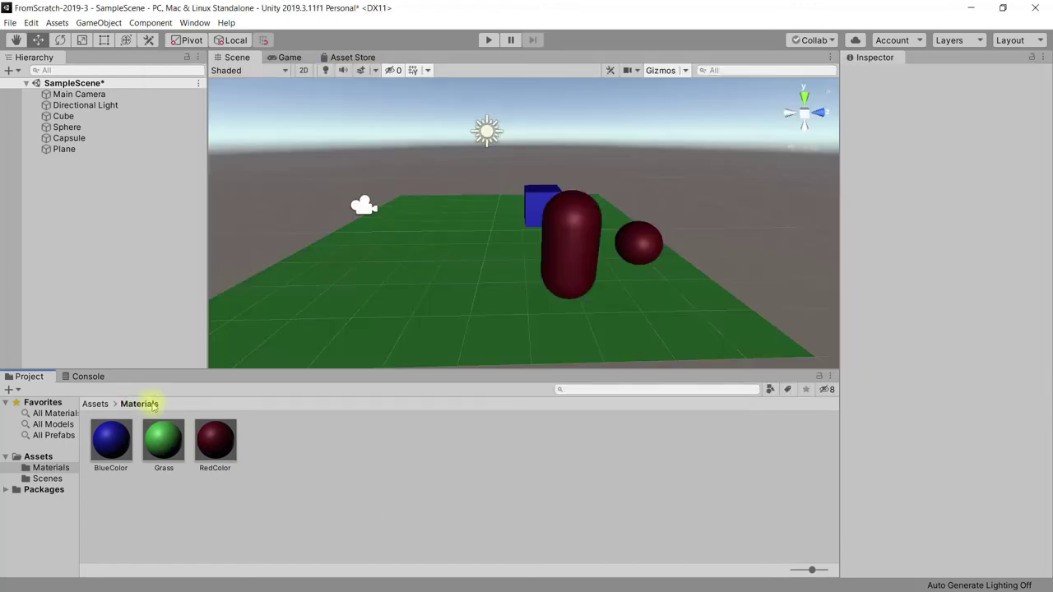
{"action": "left_click", "coordinate": [95, 404]}
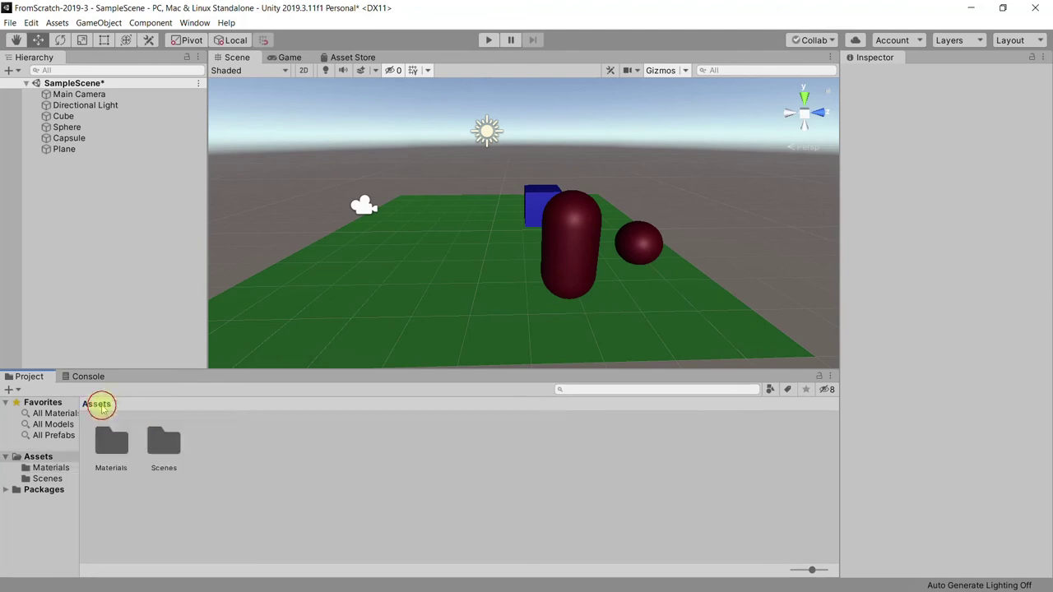
{"action": "right_click", "coordinate": [267, 457]}
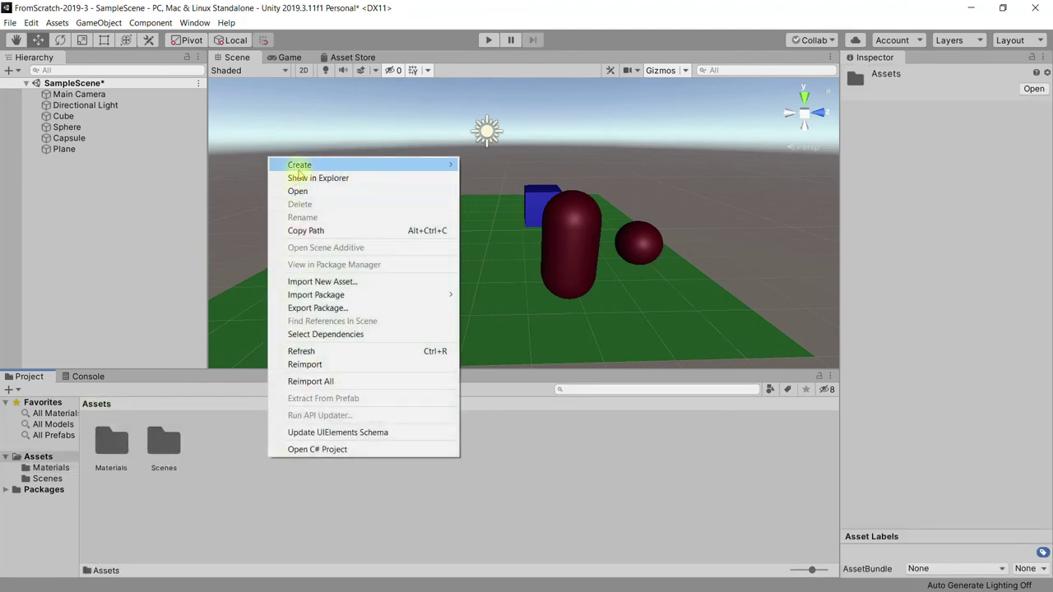
{"action": "mouse_move", "coordinate": [303, 164]}
{"action": "left_click", "coordinate": [487, 134]}
{"action": "type", "text": "Textures"}
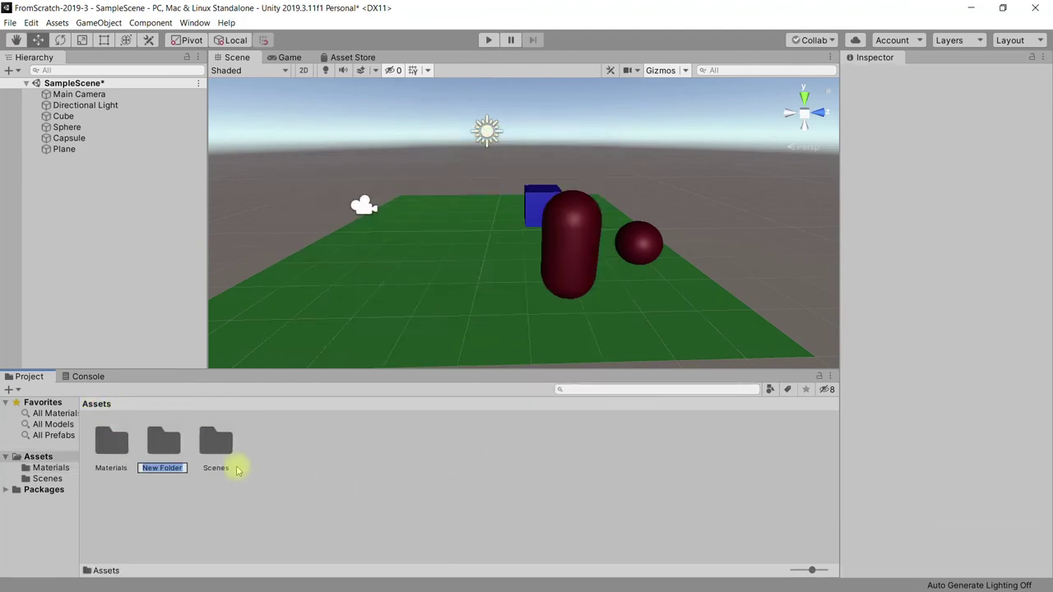
{"action": "double_click", "coordinate": [150, 460]}
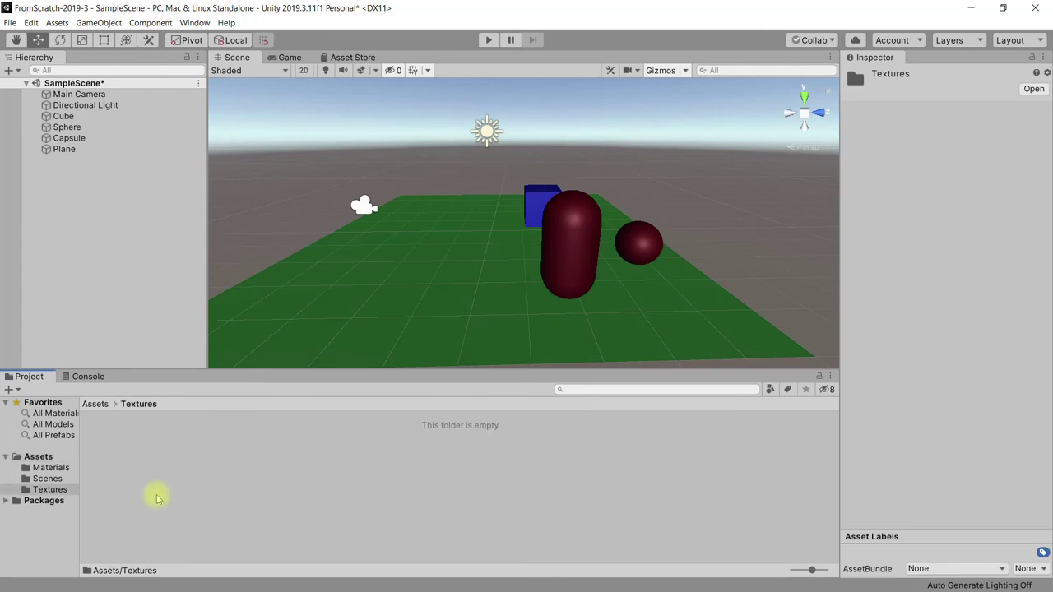
Import grass-texture from Explorer into Assets/Textures and select the new texture asset.
{"action": "key", "text": "alt+Tab"}
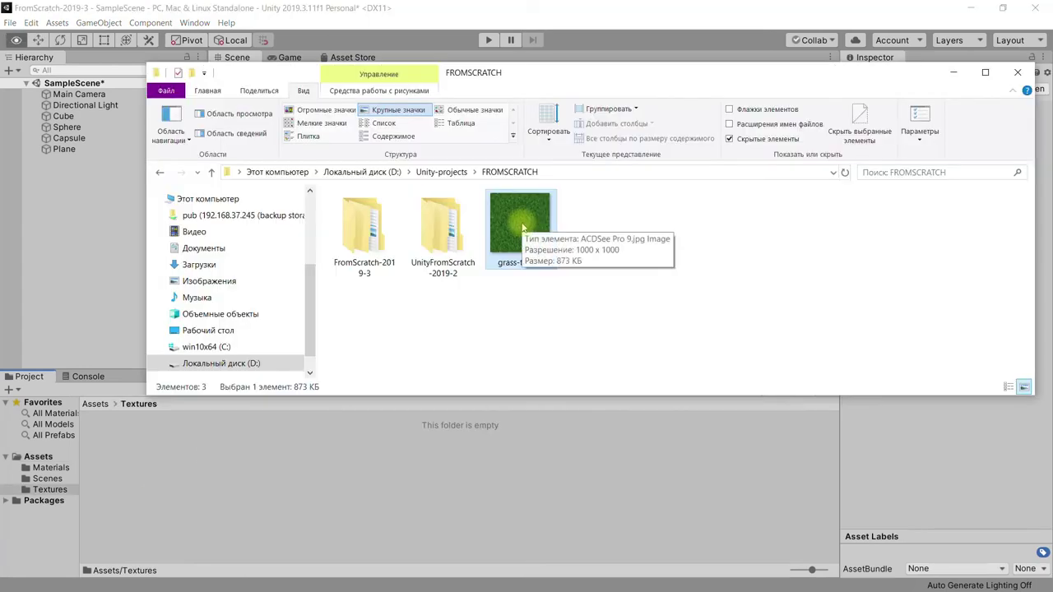
{"action": "left_click_drag", "start_coordinate": [521, 228], "coordinate": [496, 497]}
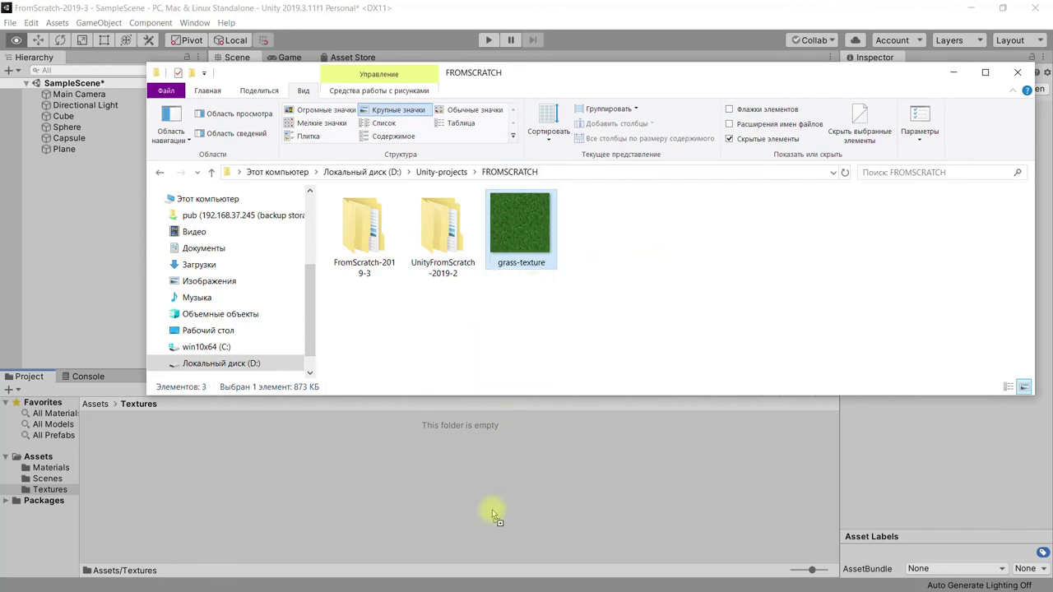
{"action": "left_click_drag", "start_coordinate": [492, 514], "coordinate": [491, 514]}
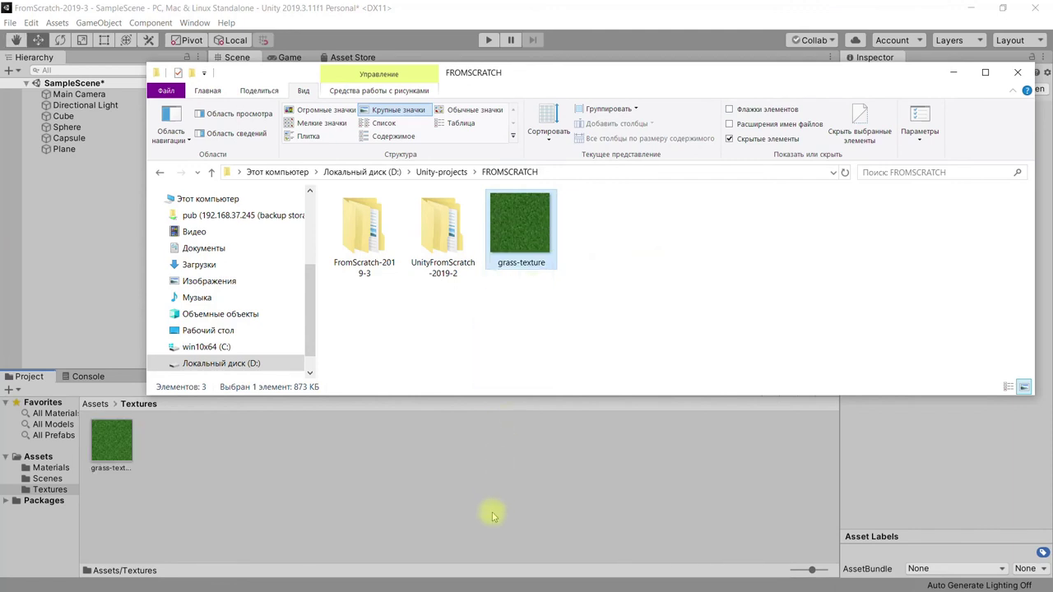
{"action": "left_click", "coordinate": [113, 448]}
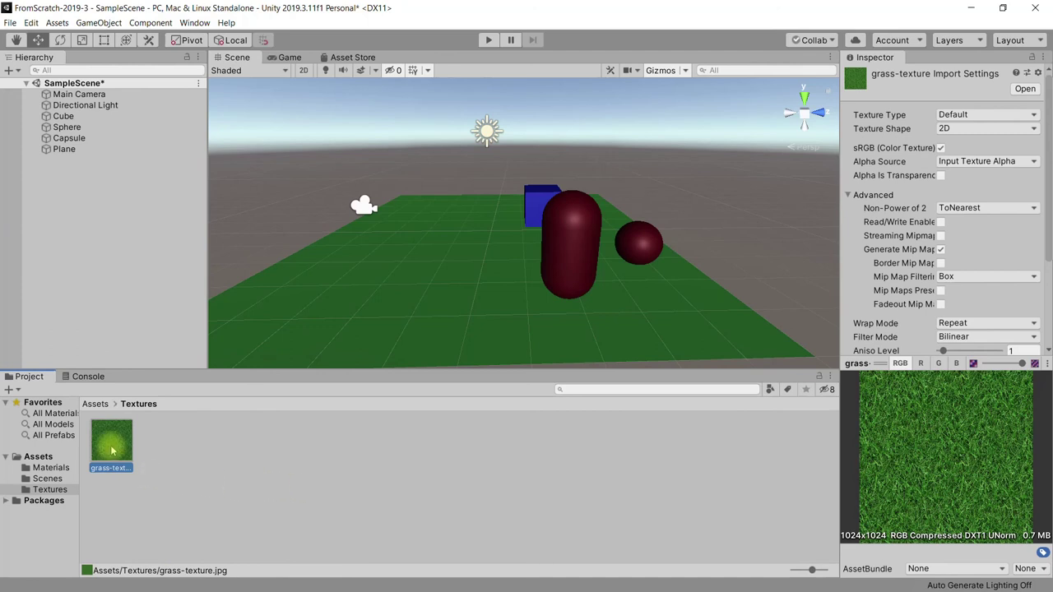
With Plane selected, assign grass-texture as the Grass material's Albedo map.
{"action": "left_click", "coordinate": [66, 150]}
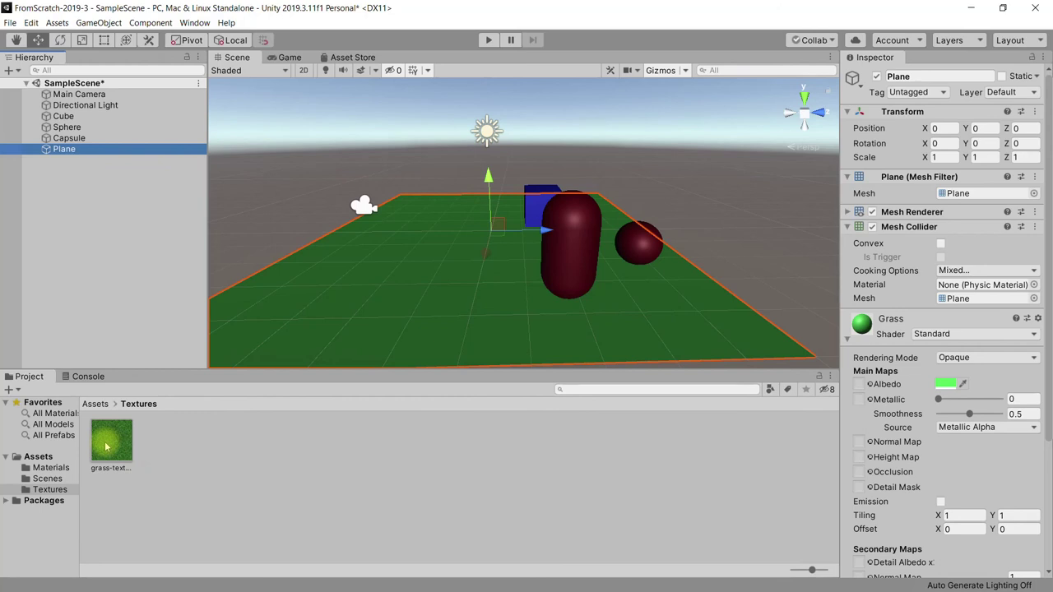
{"action": "left_click_drag", "start_coordinate": [105, 447], "coordinate": [864, 390]}
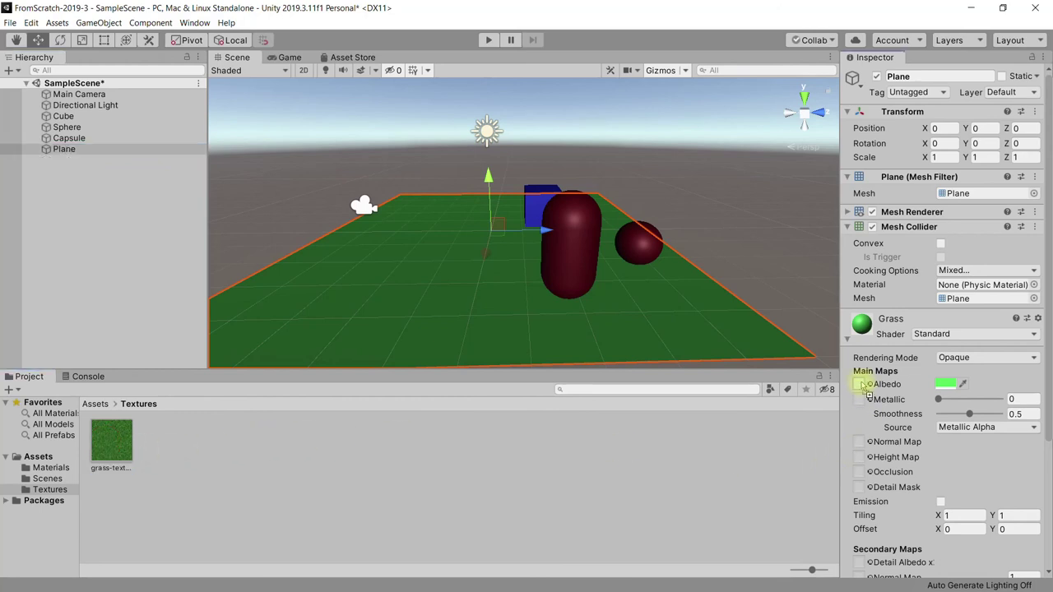
{"action": "left_click_drag", "start_coordinate": [866, 390], "coordinate": [863, 387]}
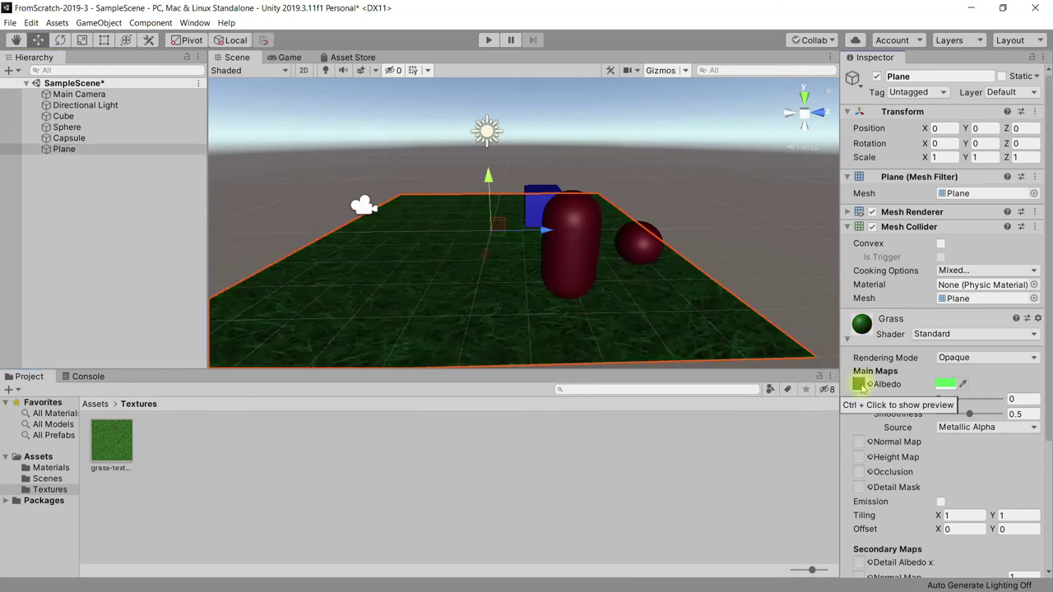
{"action": "scroll", "coordinate": [448, 312], "scroll_direction": "up", "scroll_amount": 3}
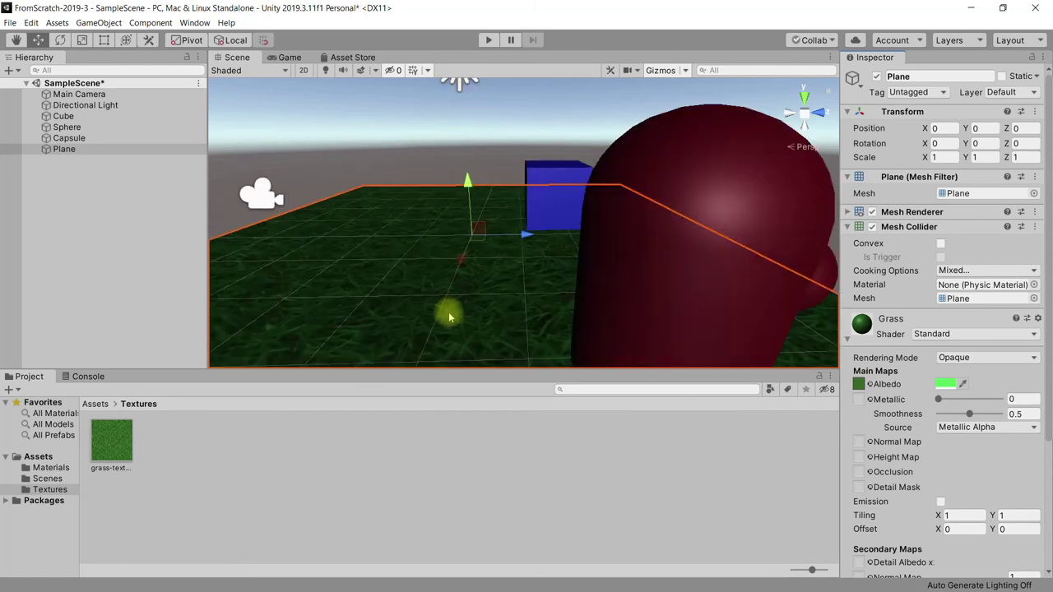
{"action": "scroll", "coordinate": [448, 313], "scroll_direction": "down", "scroll_amount": 2}
{"action": "scroll", "coordinate": [448, 312], "scroll_direction": "down", "scroll_amount": 2}
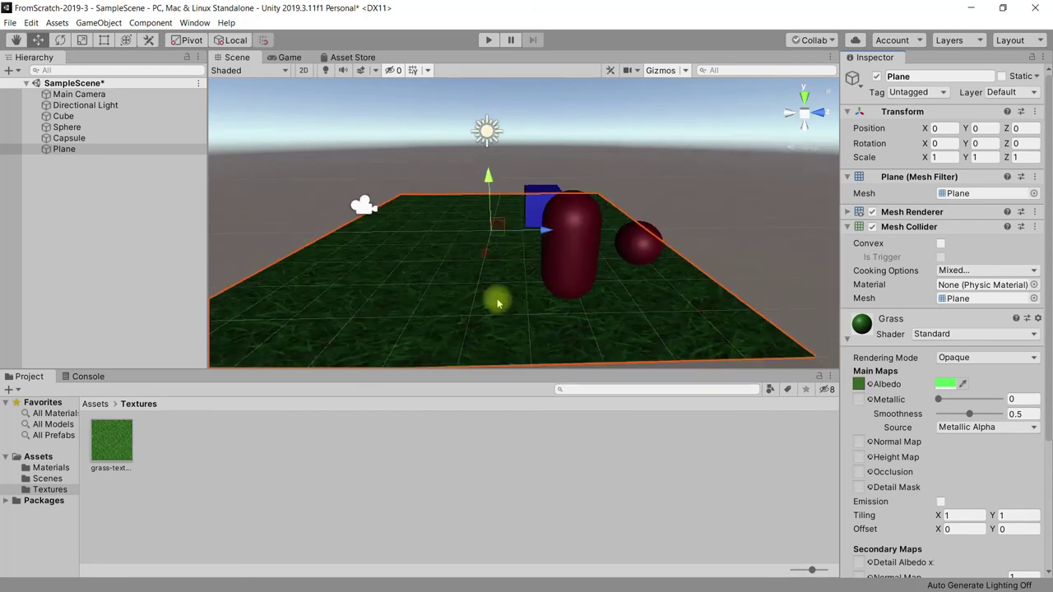
{"action": "scroll", "coordinate": [477, 318], "scroll_direction": "up", "scroll_amount": 2}
{"action": "scroll", "coordinate": [458, 321], "scroll_direction": "up", "scroll_amount": 2}
{"action": "scroll", "coordinate": [455, 322], "scroll_direction": "up", "scroll_amount": 2}
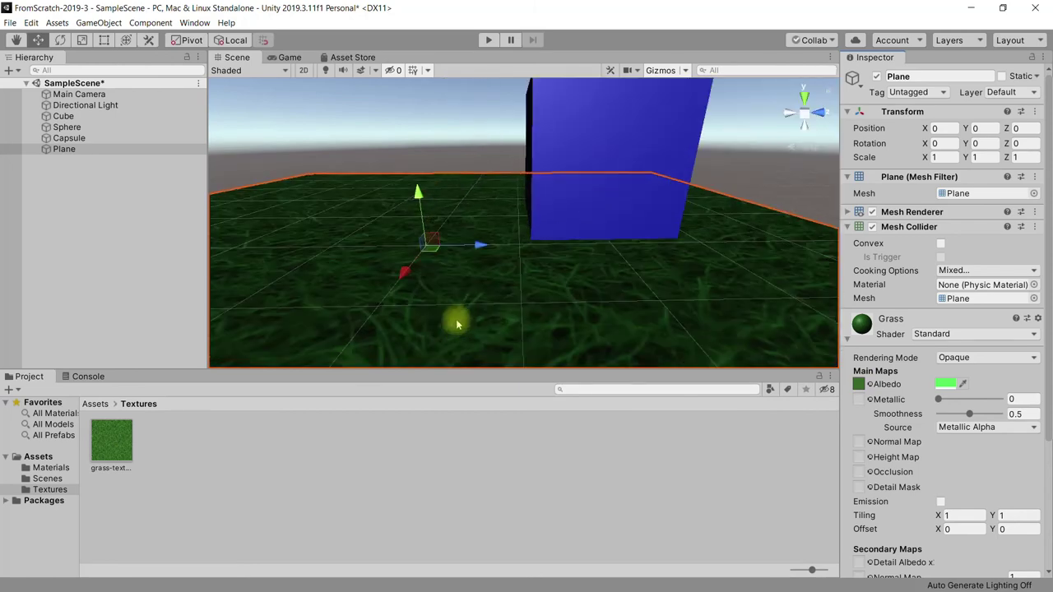
{"action": "scroll", "coordinate": [477, 308], "scroll_direction": "down", "scroll_amount": 3}
Orbit around the textured plane and check it through the Game view before returning to Scene.
{"action": "left_click_drag", "start_coordinate": [411, 313], "coordinate": [650, 296], "text": "alt"}
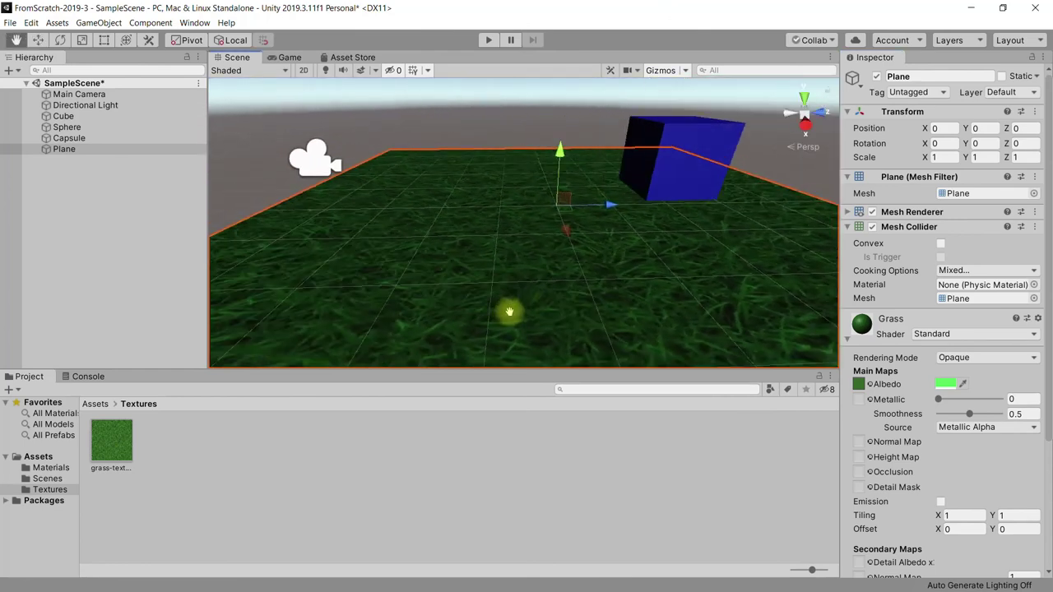
{"action": "left_click", "coordinate": [288, 58]}
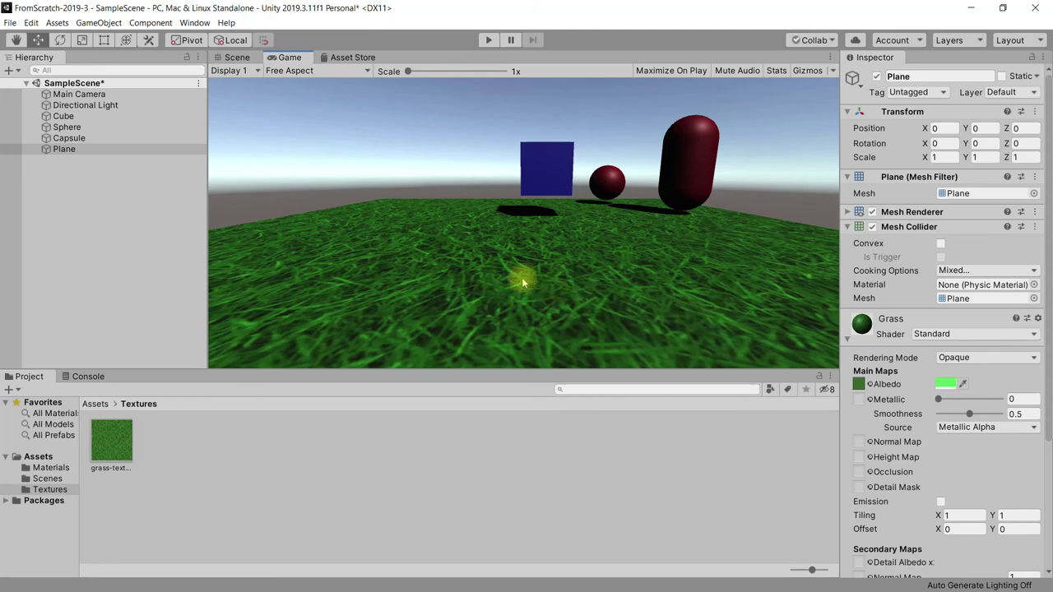
{"action": "left_click", "coordinate": [237, 58]}
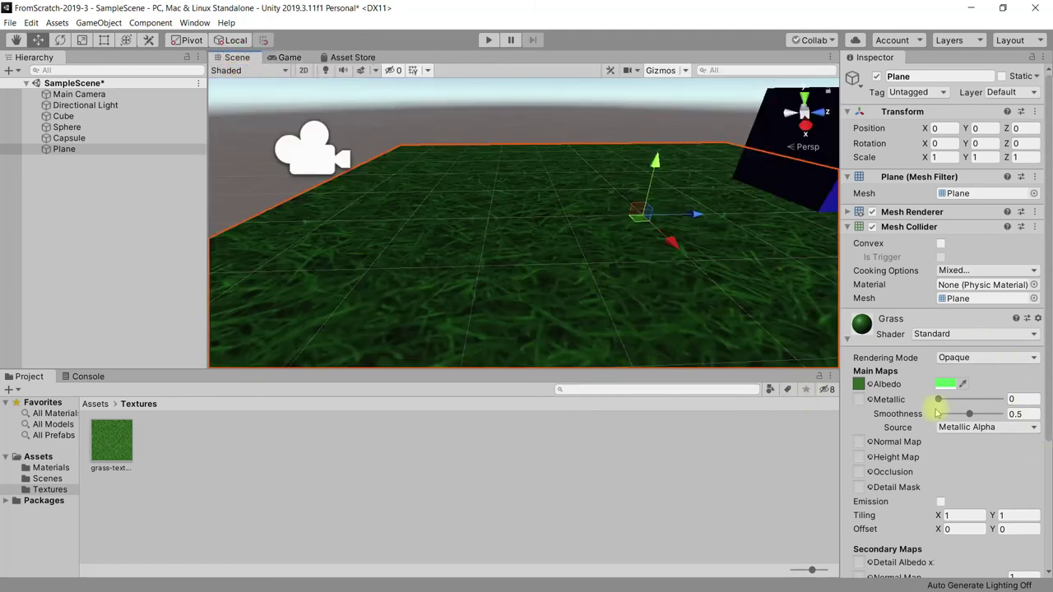
{"action": "left_click", "coordinate": [945, 384]}
Set the Grass material's albedo tint to white (FFFFFF) so the texture shows natural colours.
{"action": "left_click_drag", "start_coordinate": [478, 350], "coordinate": [442, 332]}
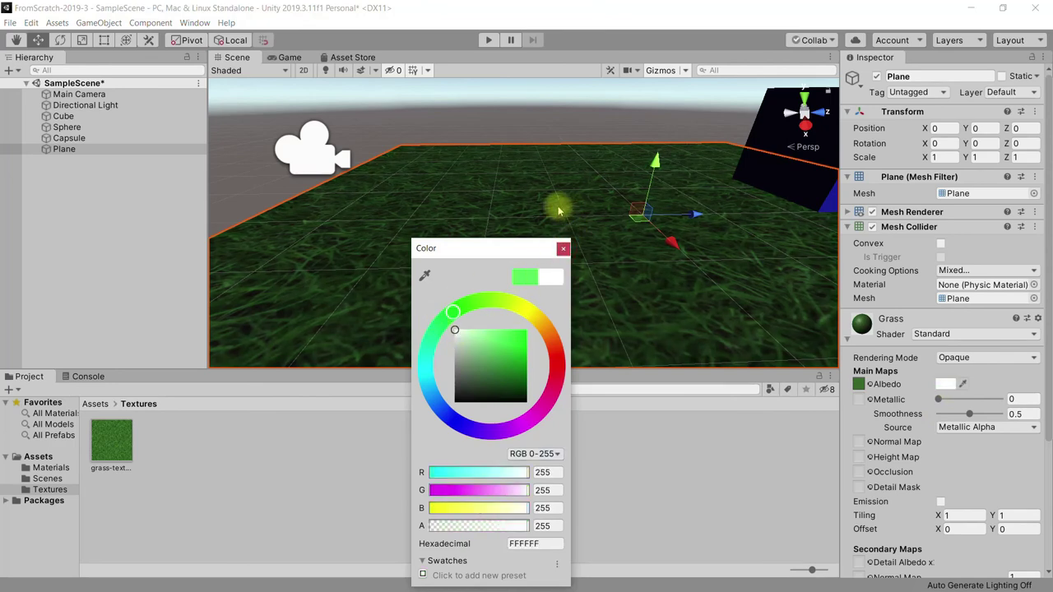
{"action": "left_click", "coordinate": [564, 248]}
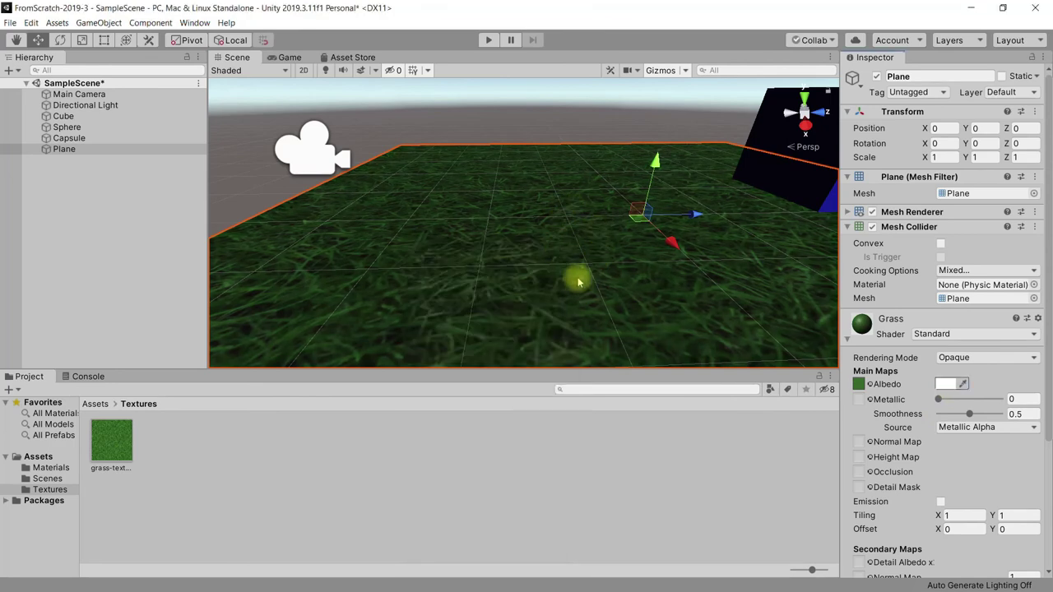
{"action": "scroll", "coordinate": [557, 251], "scroll_direction": "down", "scroll_amount": 1}
{"action": "scroll", "coordinate": [549, 251], "scroll_direction": "down", "scroll_amount": 1}
{"action": "scroll", "coordinate": [526, 267], "scroll_direction": "up", "scroll_amount": 1}
{"action": "scroll", "coordinate": [580, 262], "scroll_direction": "up", "scroll_amount": 2}
{"action": "scroll", "coordinate": [567, 268], "scroll_direction": "up", "scroll_amount": 1}
Orbit the Scene view down close to the grass and back out over the plane.
{"action": "right_click_drag", "start_coordinate": [615, 265], "coordinate": [572, 298]}
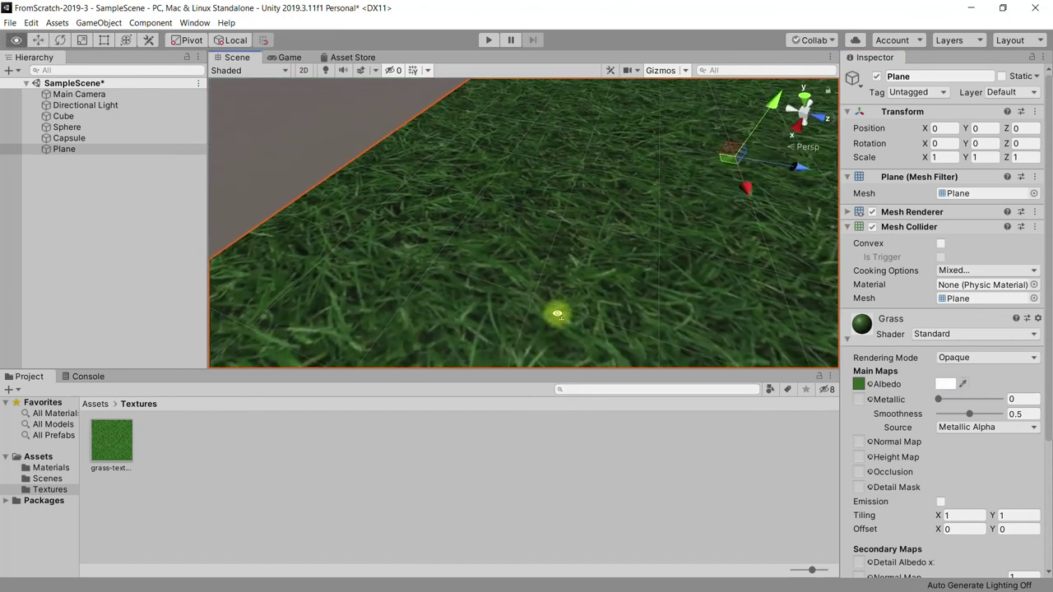
{"action": "mouse_move", "coordinate": [573, 297]}
{"action": "right_mouse_down"}
{"action": "mouse_move", "coordinate": [499, 229]}
{"action": "mouse_move", "coordinate": [551, 273]}
{"action": "right_mouse_up"}
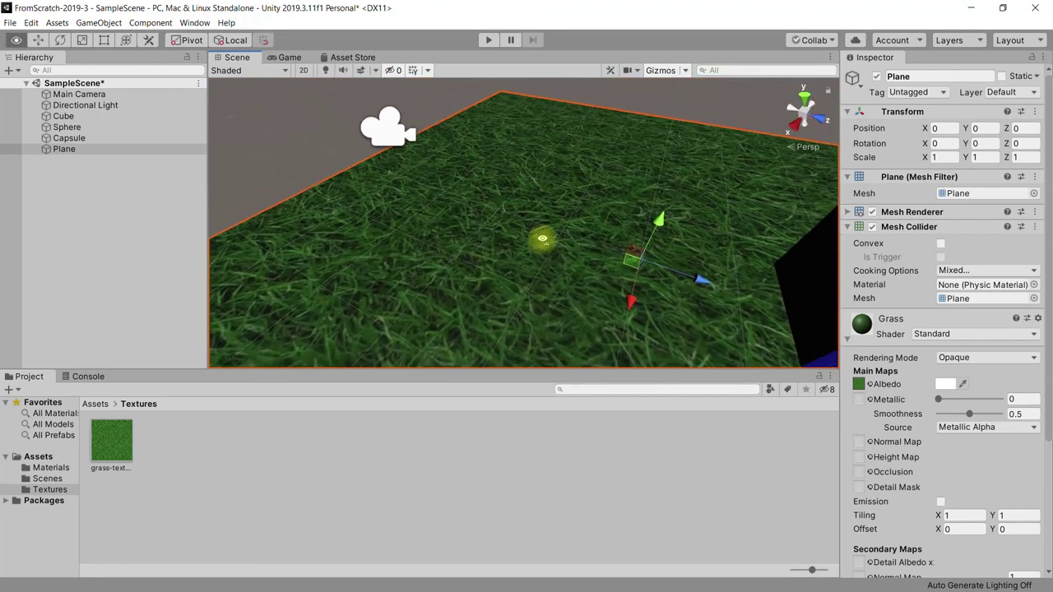
{"action": "right_click_drag", "start_coordinate": [550, 273], "coordinate": [541, 254]}
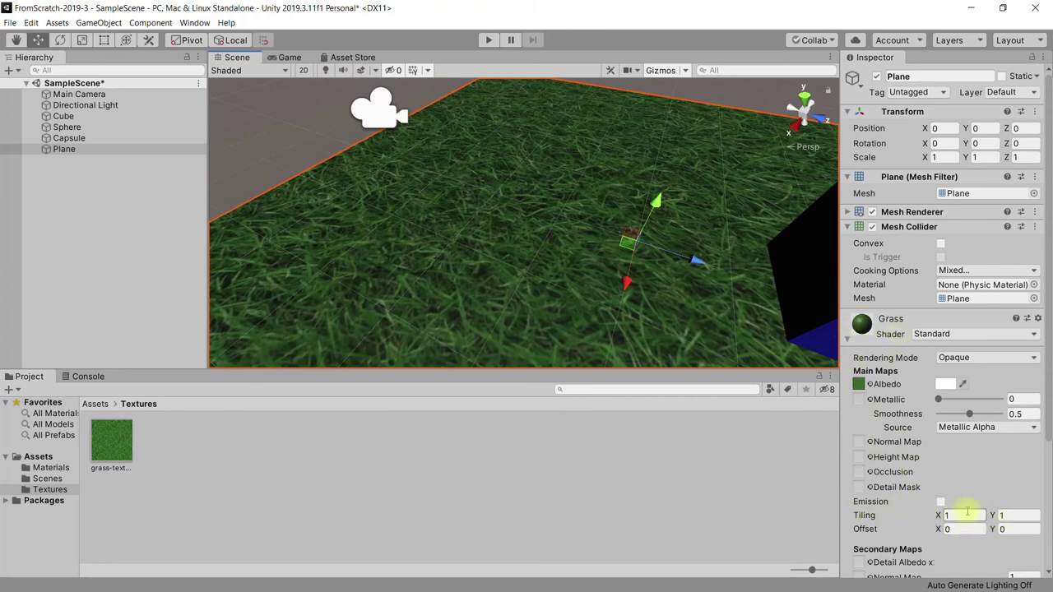
{"action": "left_click", "coordinate": [960, 518]}
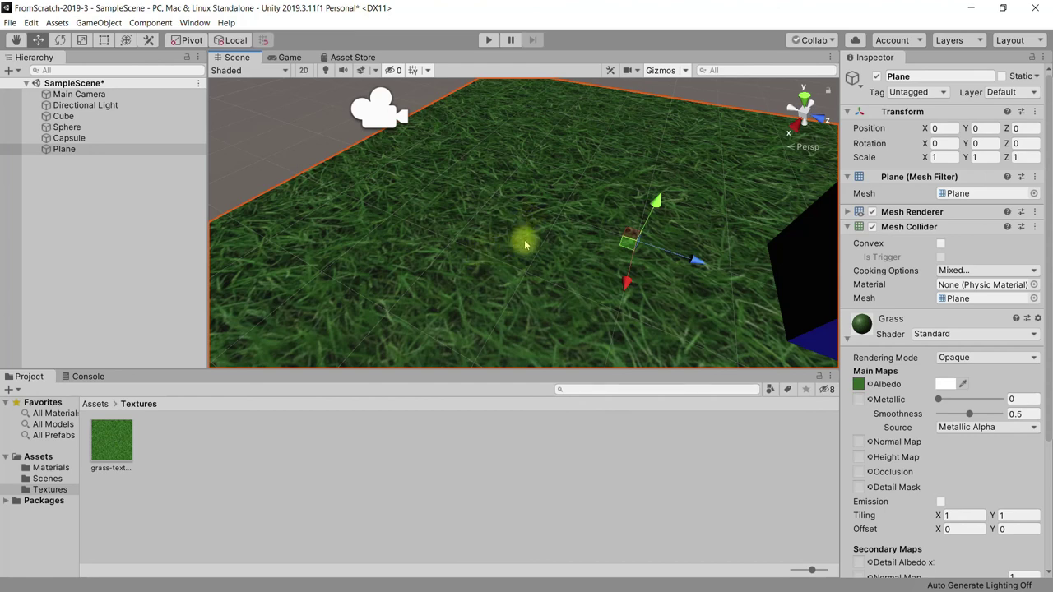
Set the Grass material's Tiling X and Y to 10 and view the finer grass in the Game view.
{"action": "scroll", "coordinate": [536, 277], "scroll_direction": "down", "scroll_amount": 3}
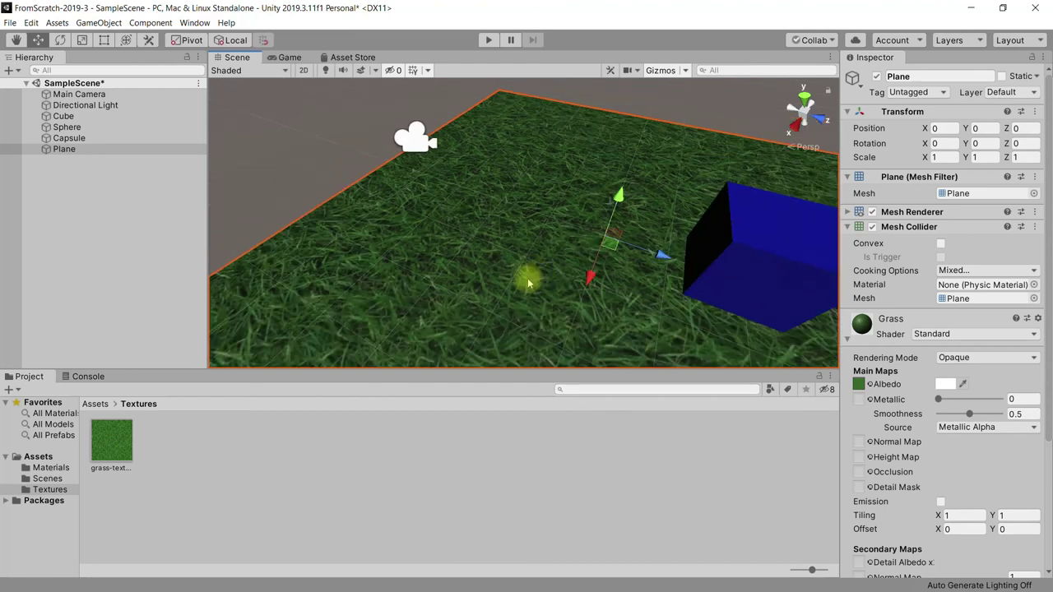
{"action": "scroll", "coordinate": [530, 277], "scroll_direction": "down", "scroll_amount": 2}
{"action": "scroll", "coordinate": [532, 288], "scroll_direction": "down", "scroll_amount": 1}
{"action": "scroll", "coordinate": [509, 275], "scroll_direction": "down", "scroll_amount": 2}
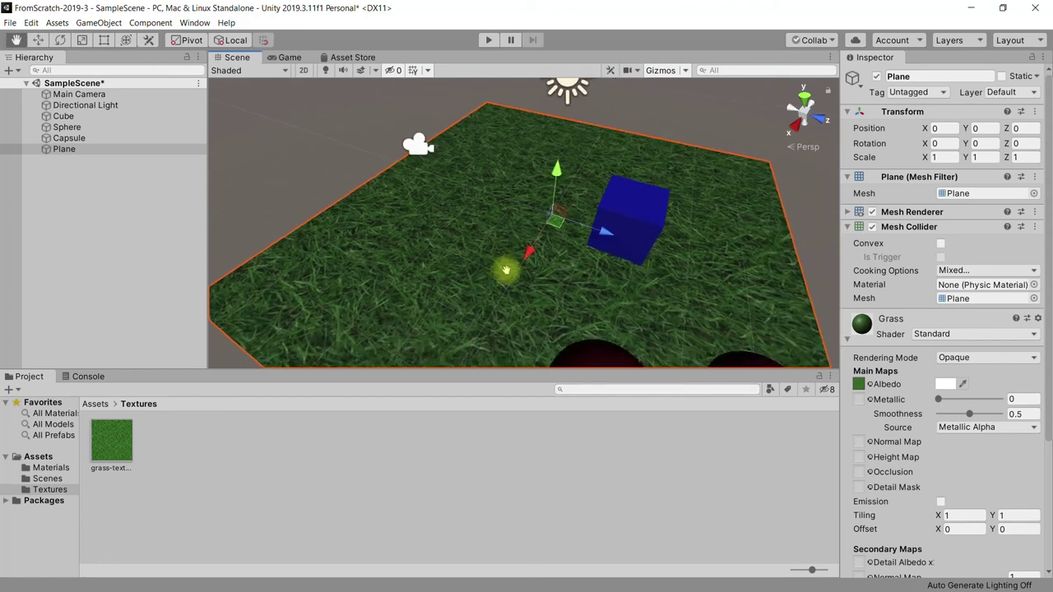
{"action": "scroll", "coordinate": [495, 269], "scroll_direction": "down", "scroll_amount": 2}
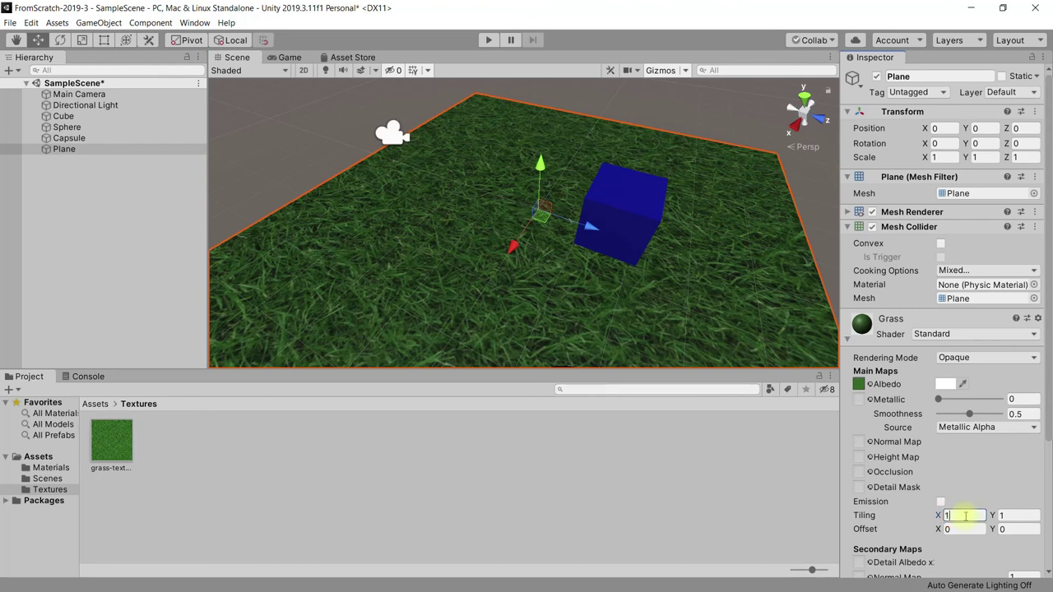
{"action": "type", "text": "00"}
{"action": "scroll", "coordinate": [523, 301], "scroll_direction": "up", "scroll_amount": 3}
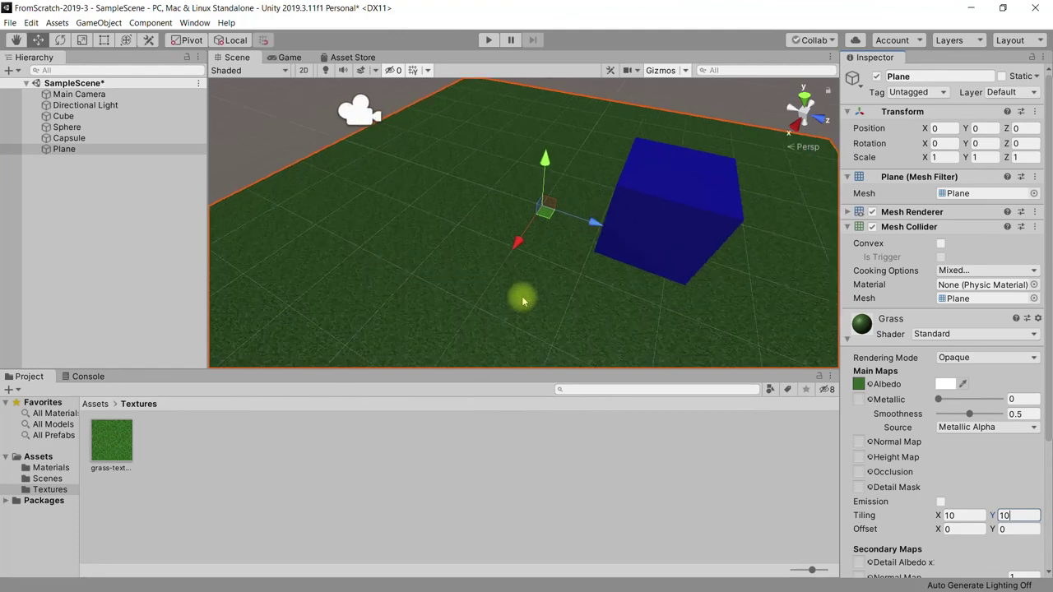
{"action": "scroll", "coordinate": [525, 301], "scroll_direction": "up", "scroll_amount": 2}
{"action": "scroll", "coordinate": [527, 303], "scroll_direction": "up", "scroll_amount": 2}
{"action": "scroll", "coordinate": [529, 307], "scroll_direction": "up", "scroll_amount": 2}
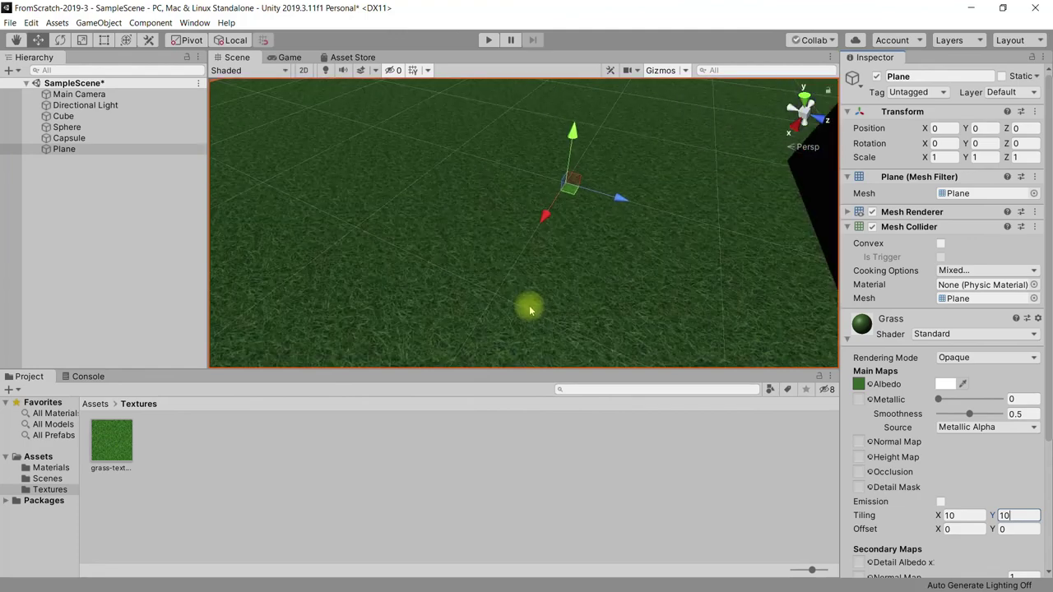
{"action": "scroll", "coordinate": [529, 308], "scroll_direction": "up", "scroll_amount": 1}
{"action": "scroll", "coordinate": [529, 305], "scroll_direction": "down", "scroll_amount": 3}
{"action": "scroll", "coordinate": [529, 306], "scroll_direction": "down", "scroll_amount": 3}
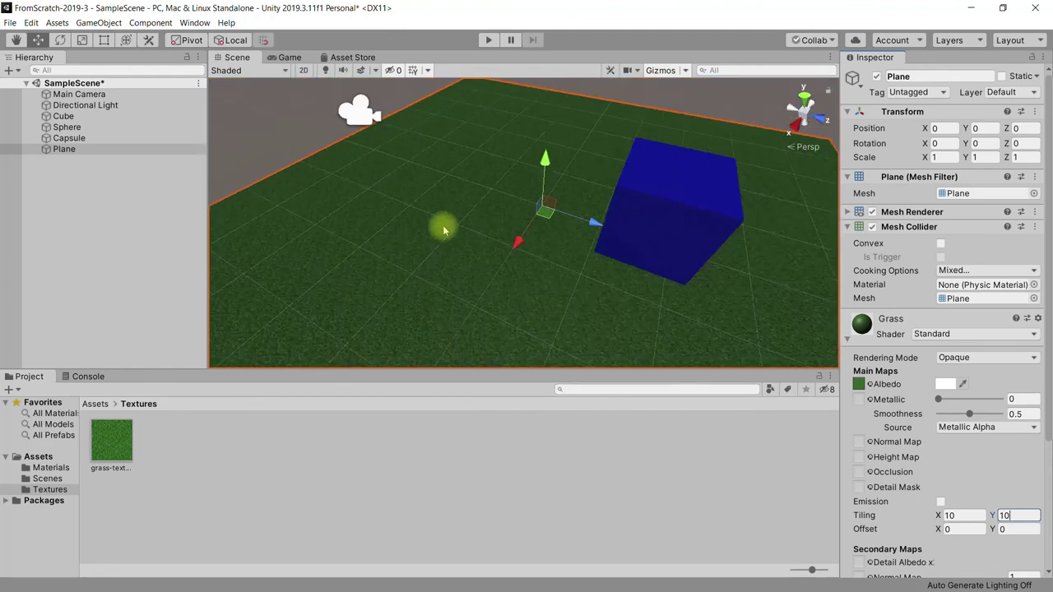
{"action": "left_click", "coordinate": [289, 57]}
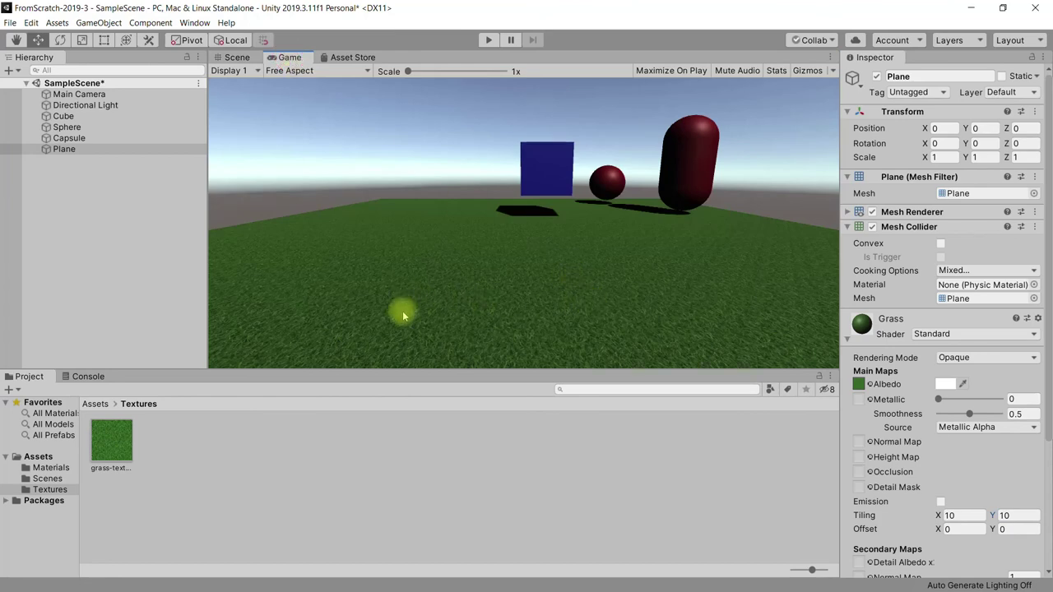